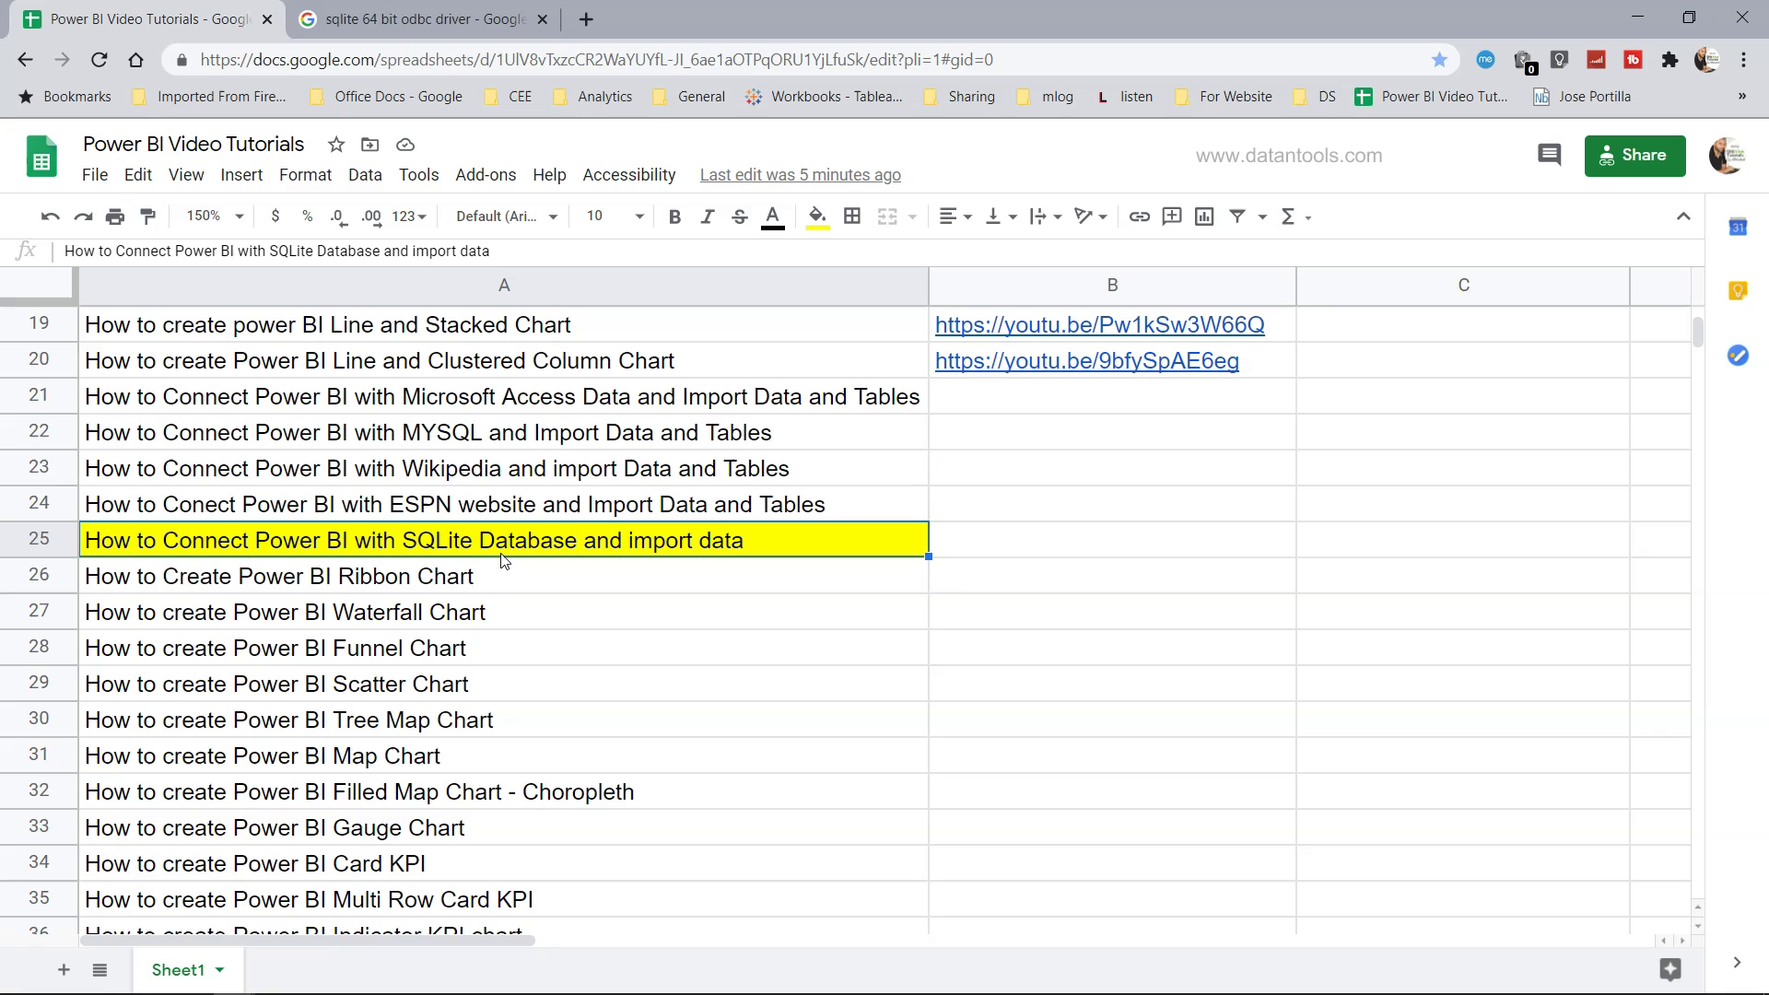
Switch from the Google Sheets tutorial list to the empty Power BI Desktop report.
{"action": "key", "text": "alt+Tab"}
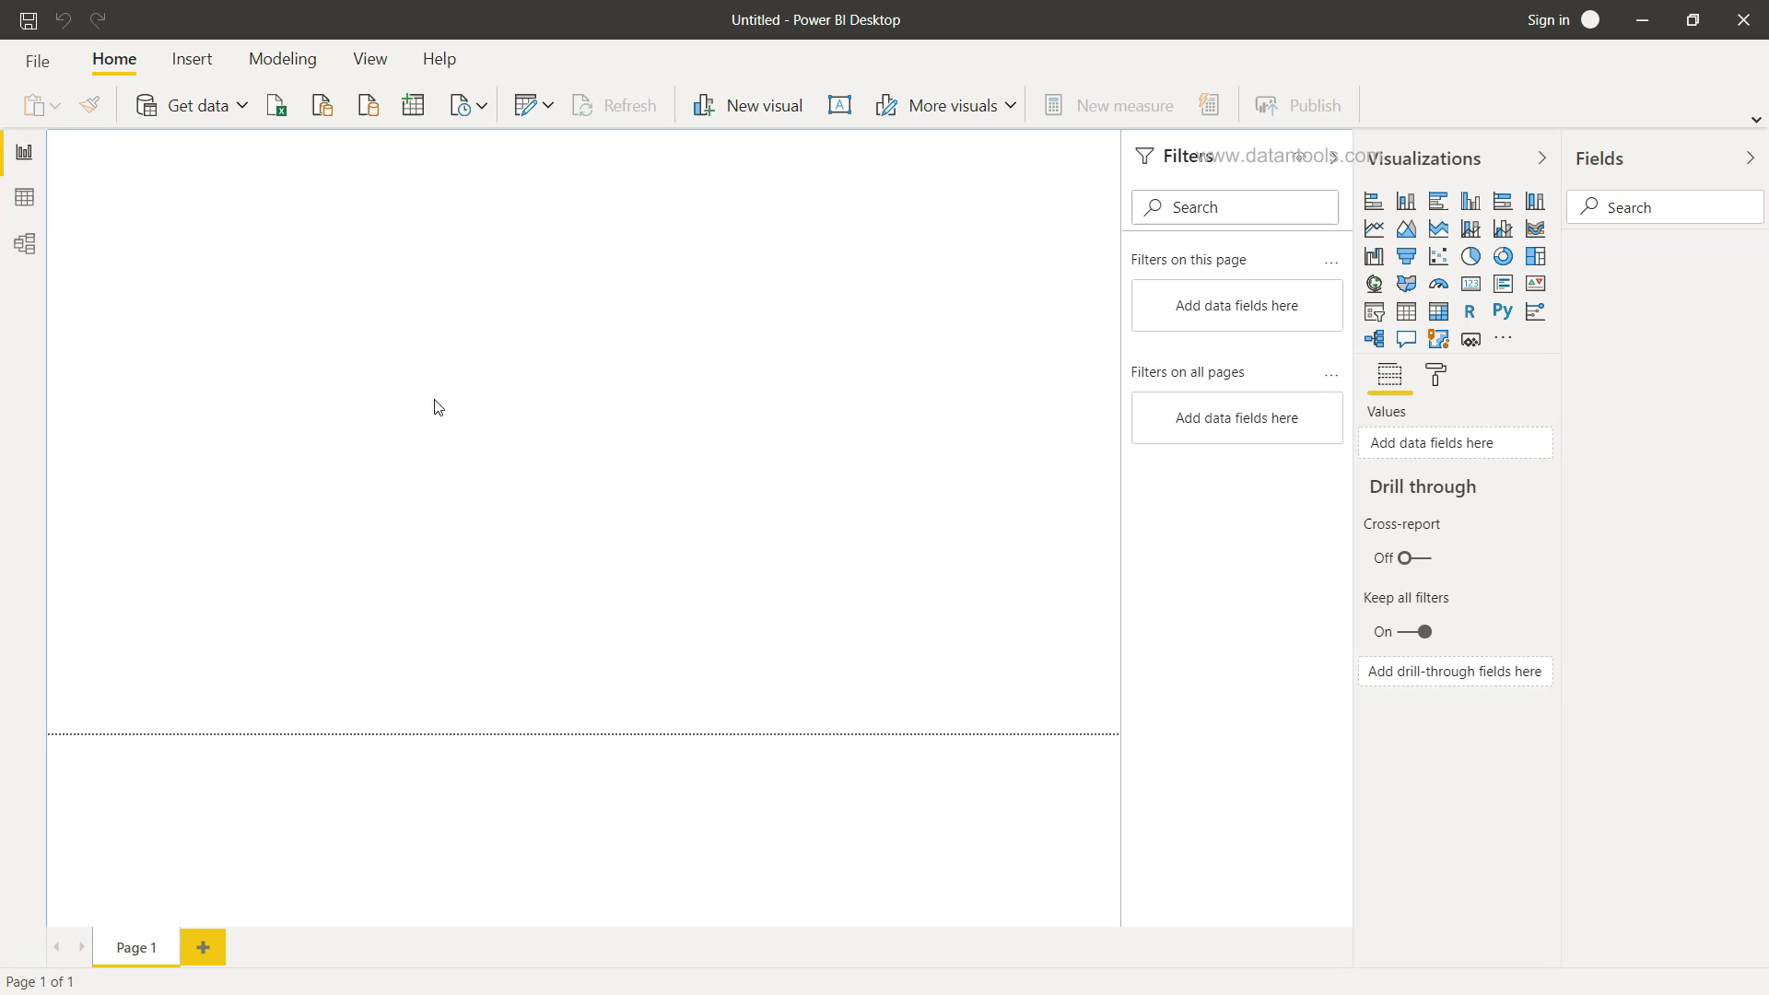
Switch from Power BI Desktop back to the Chrome browser window.
{"action": "key", "text": "alt+Tab"}
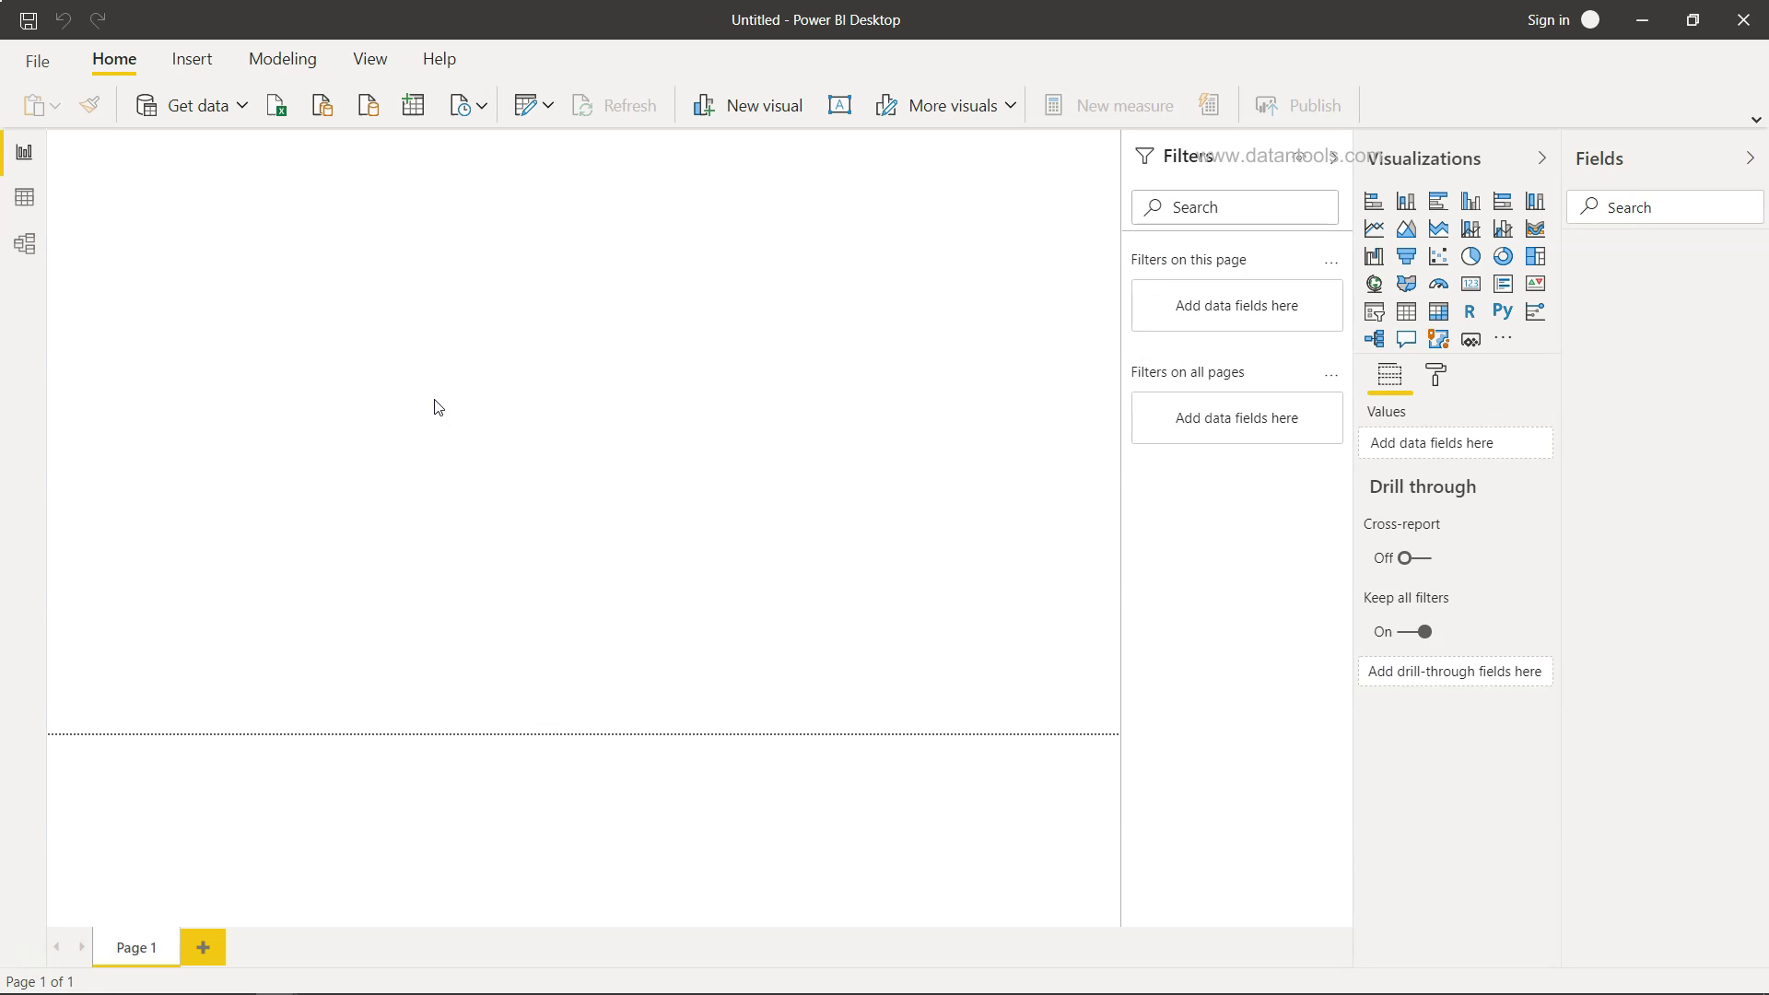
{"action": "key", "text": "alt+Tab"}
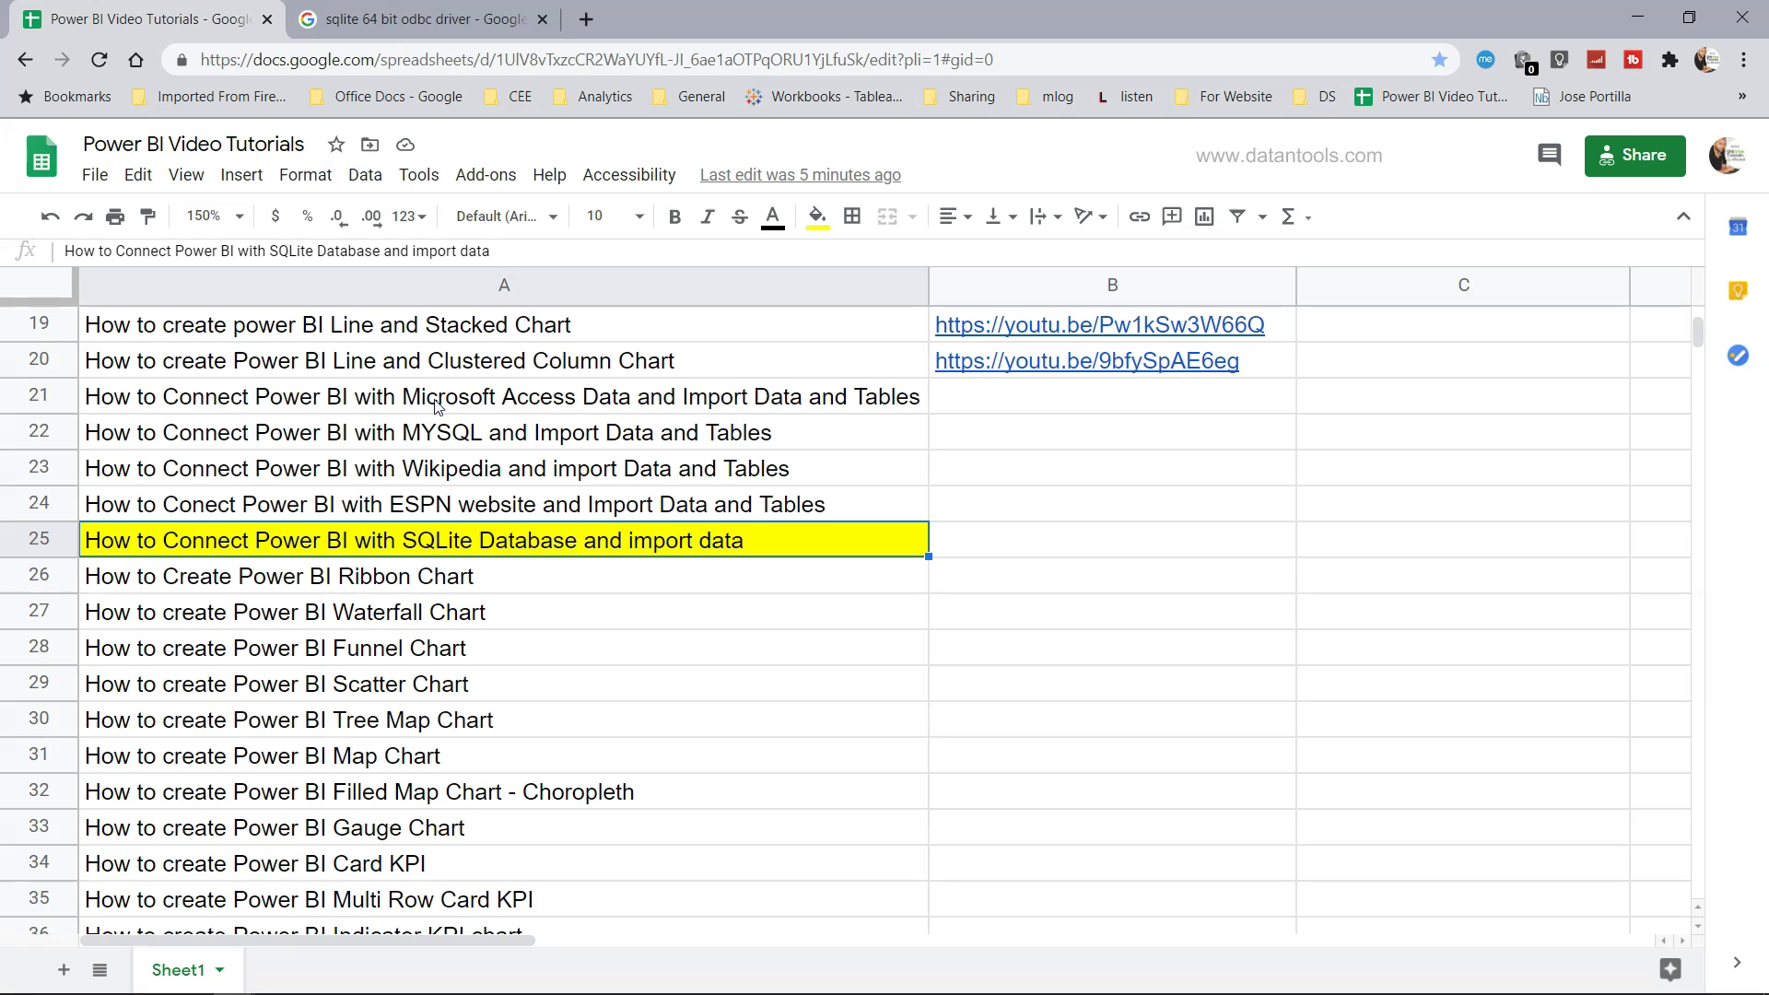
From the 'sqlite 64 bit odbc driver' results, open the ch-werner.de page and scroll to its downloads.
{"action": "left_click", "coordinate": [461, 13]}
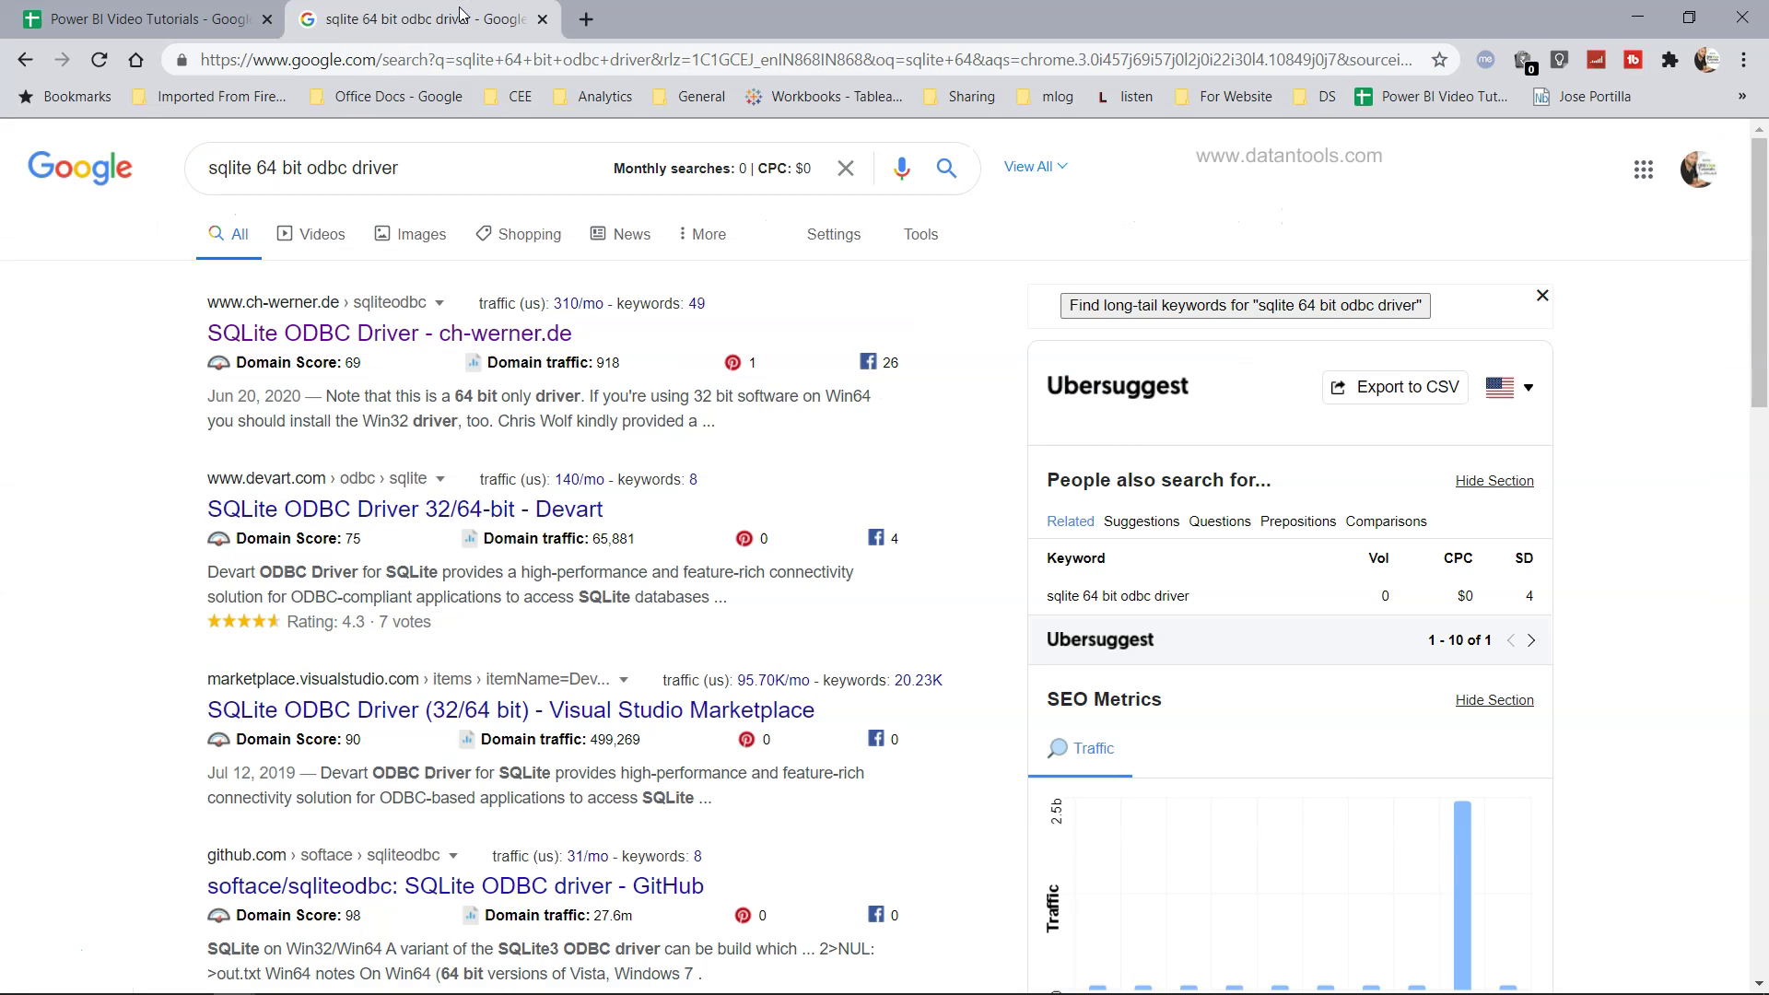
{"action": "key", "text": "Down"}
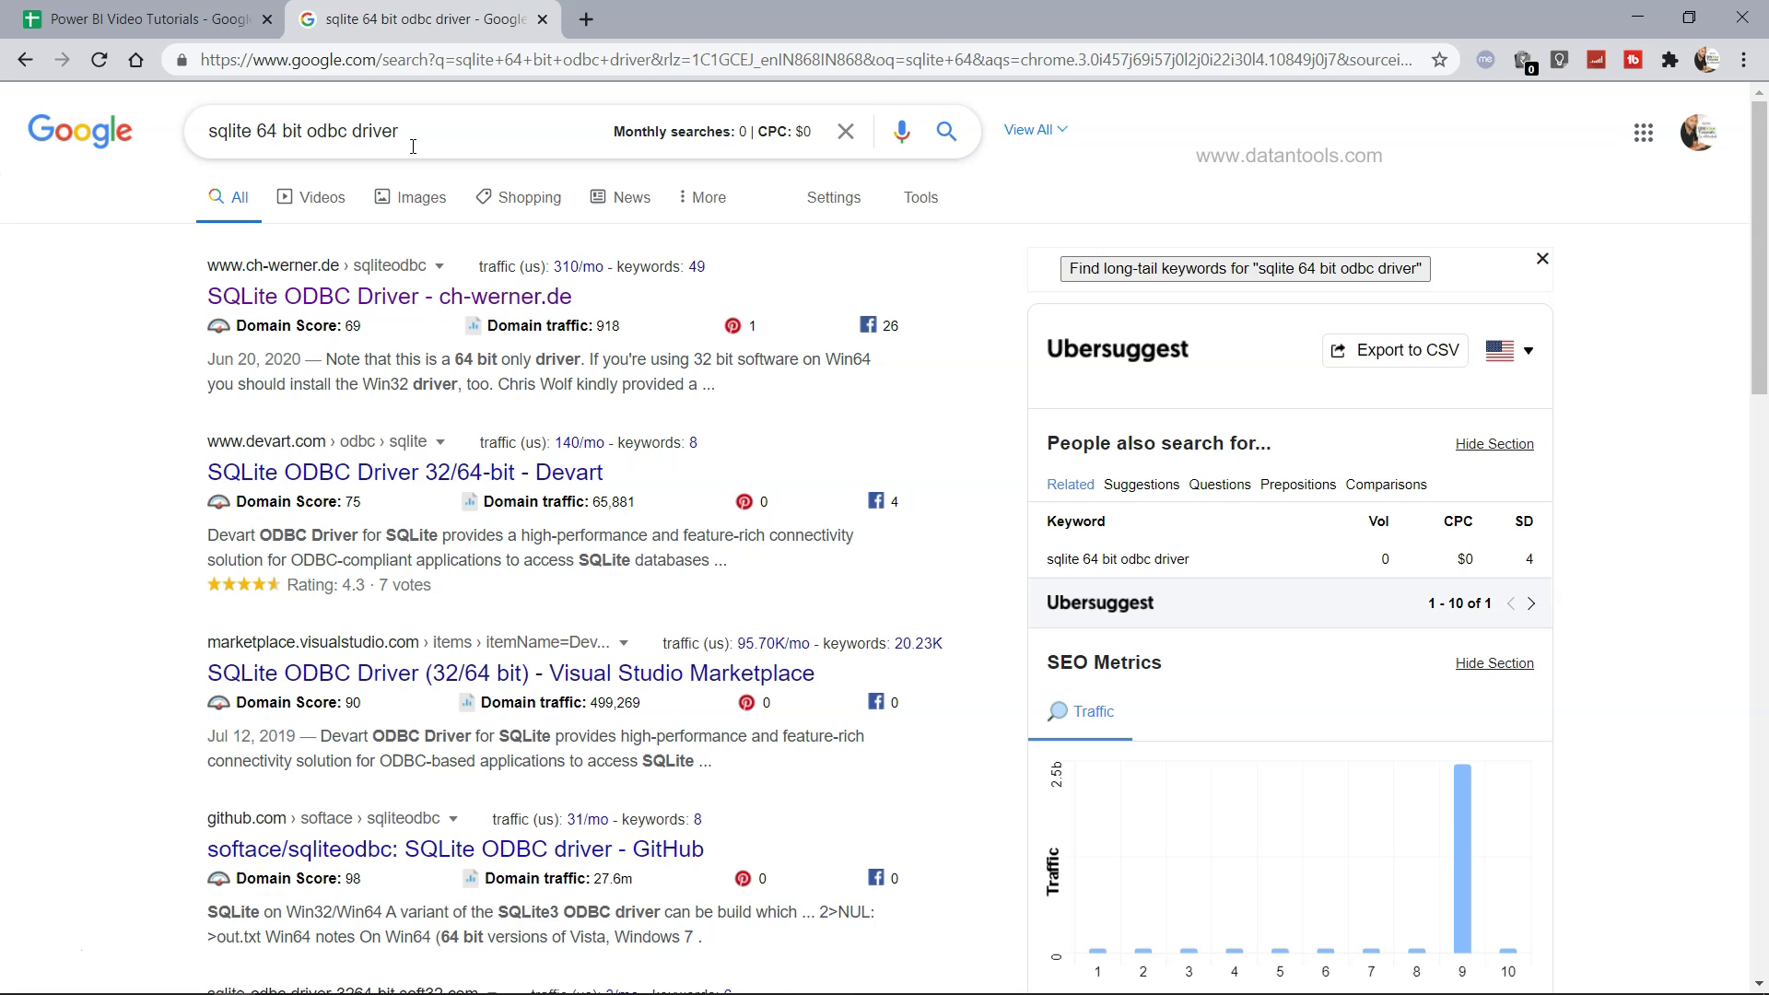
{"action": "left_click_drag", "start_coordinate": [419, 130], "coordinate": [238, 134]}
{"action": "left_click", "coordinate": [242, 134]}
{"action": "triple_click", "coordinate": [423, 131]}
{"action": "left_click", "coordinate": [447, 130]}
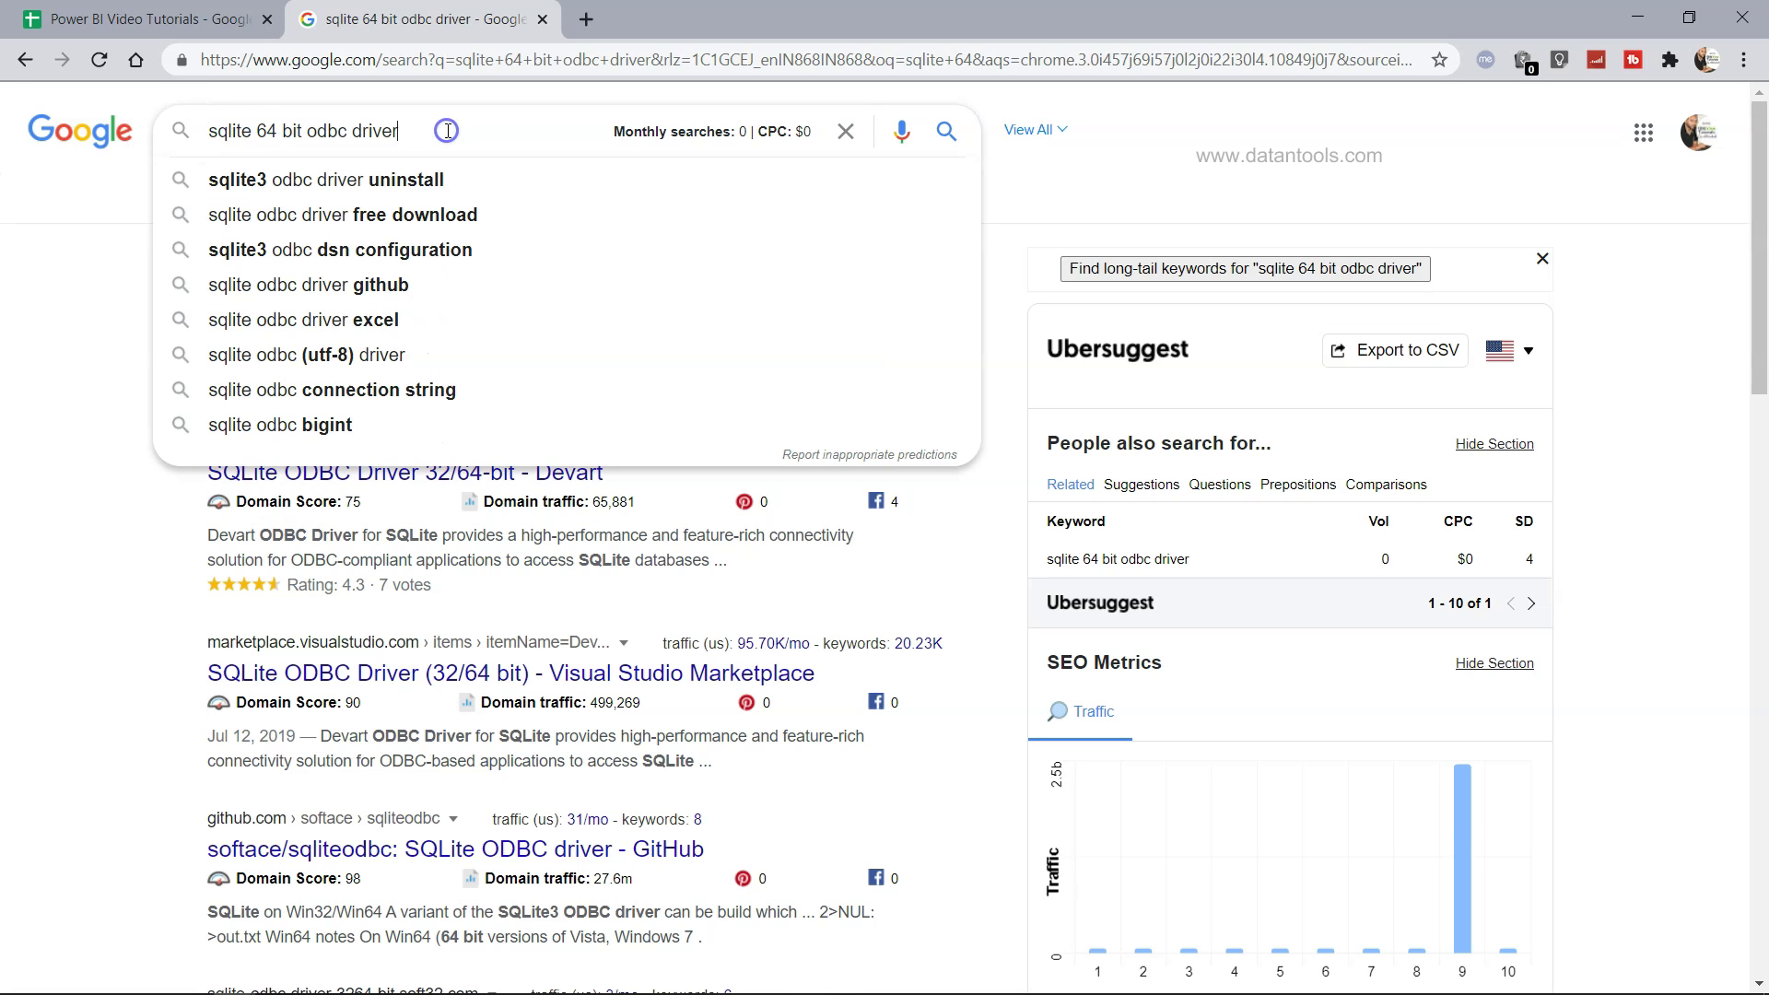
{"action": "left_click", "coordinate": [41, 516]}
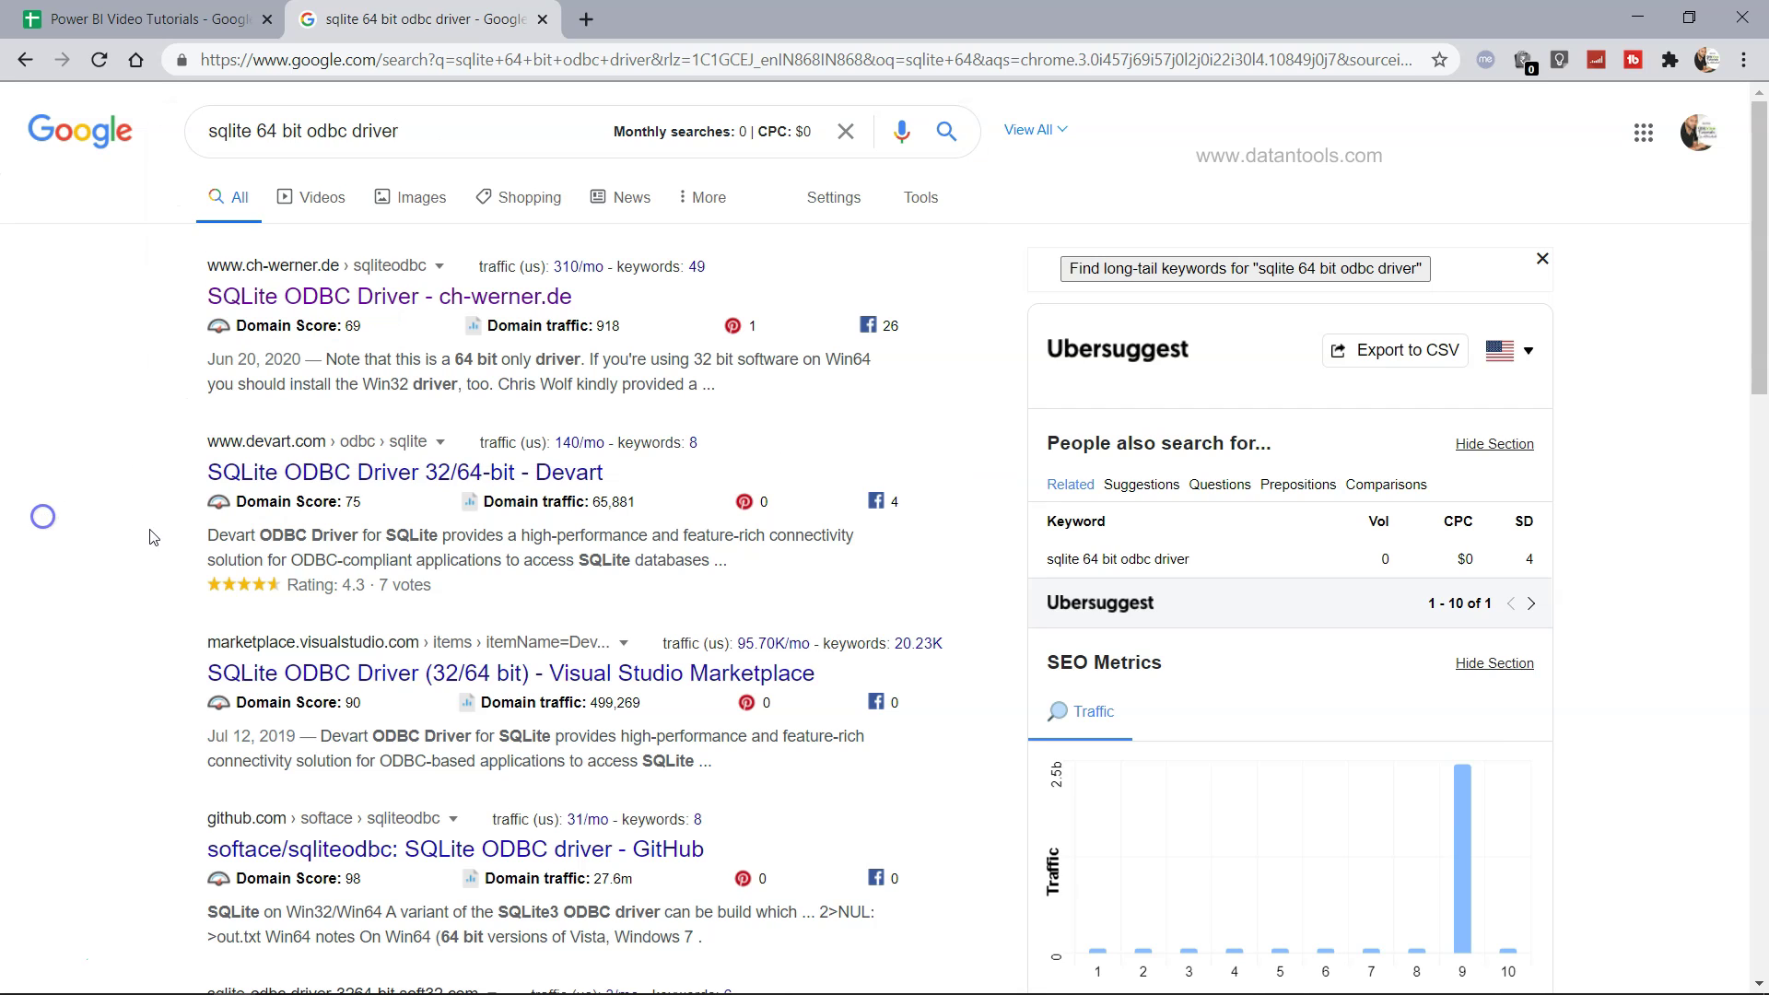
{"action": "left_click", "coordinate": [396, 302]}
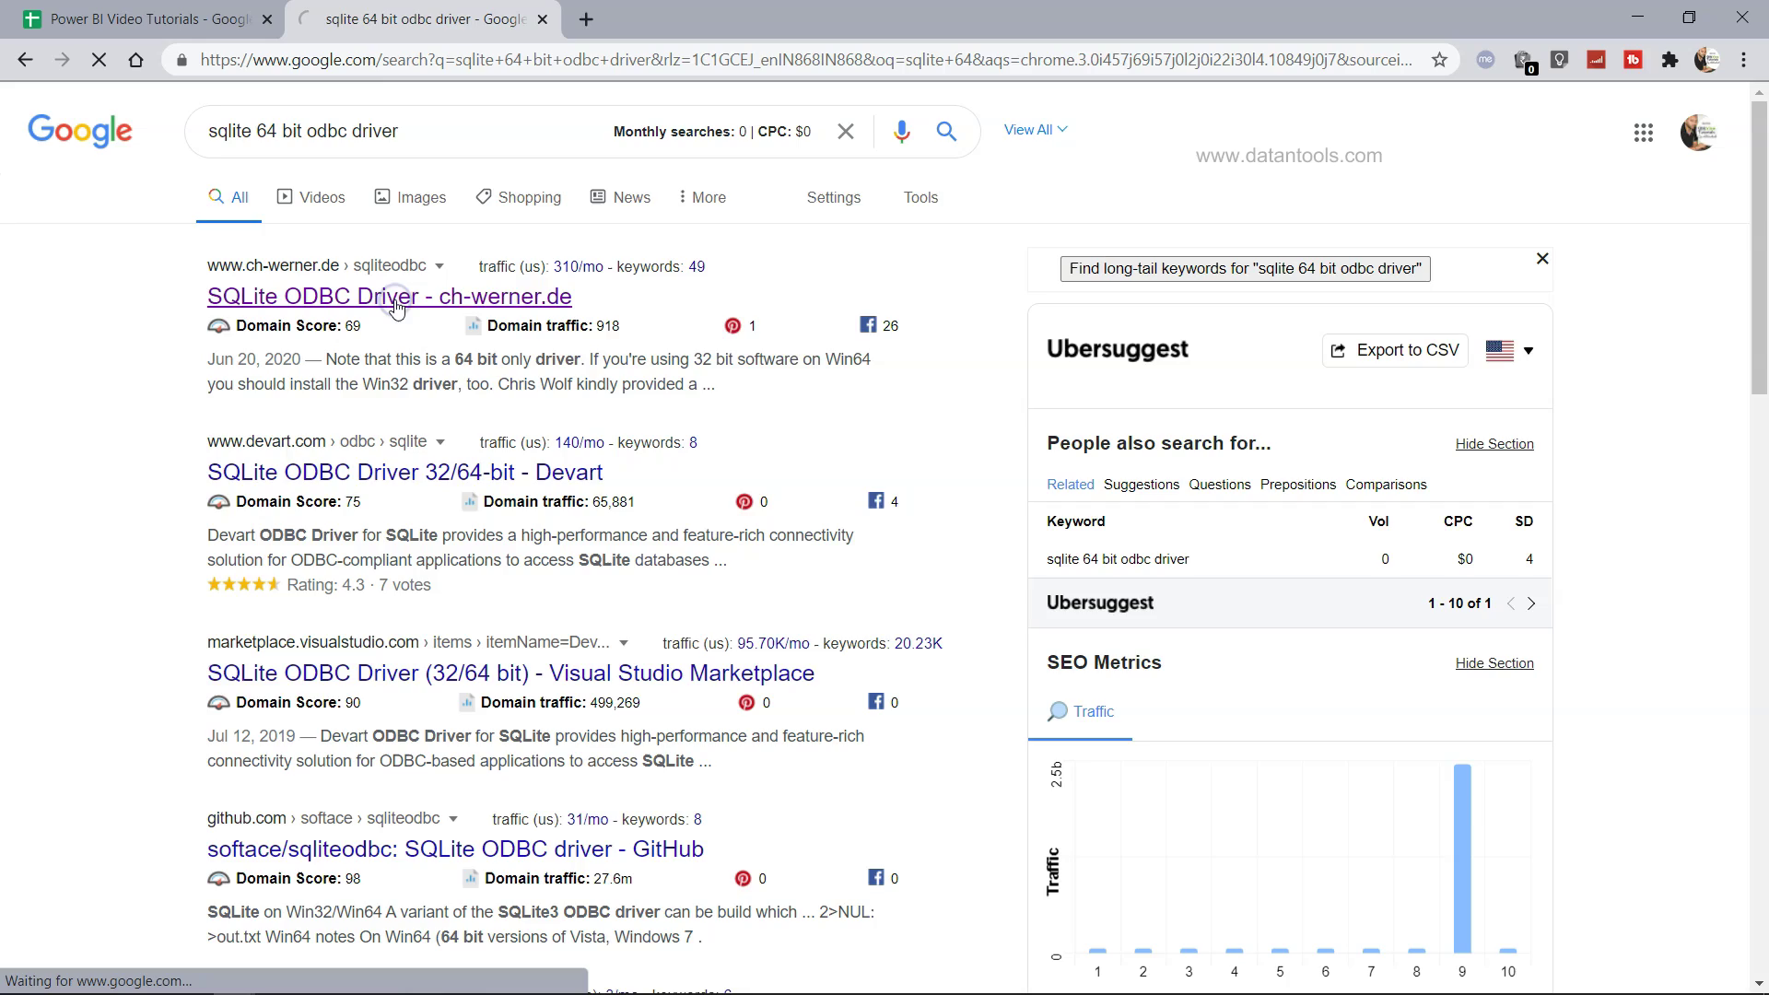
{"action": "scroll", "coordinate": [578, 634], "scroll_direction": "down", "scroll_amount": 3}
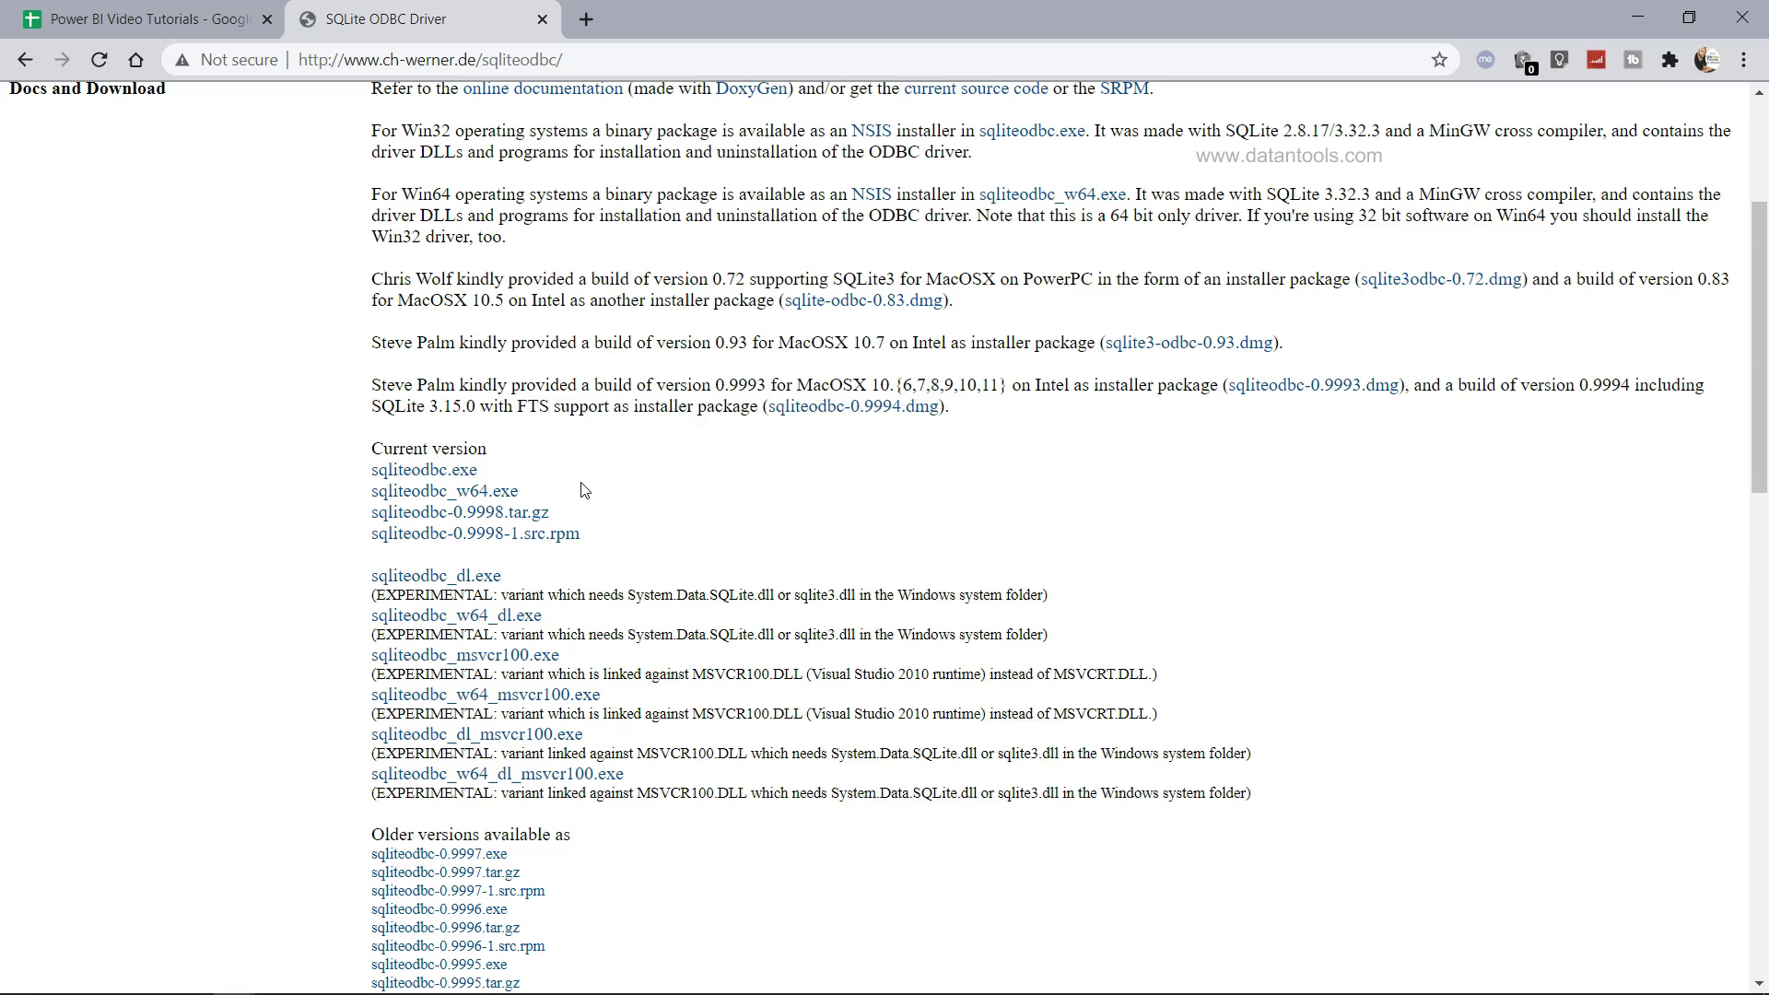
Launch ODBC Data Sources (32-bit) through a Windows search for 'dsn'.
{"action": "key", "text": "super"}
{"action": "type", "text": "dsn"}
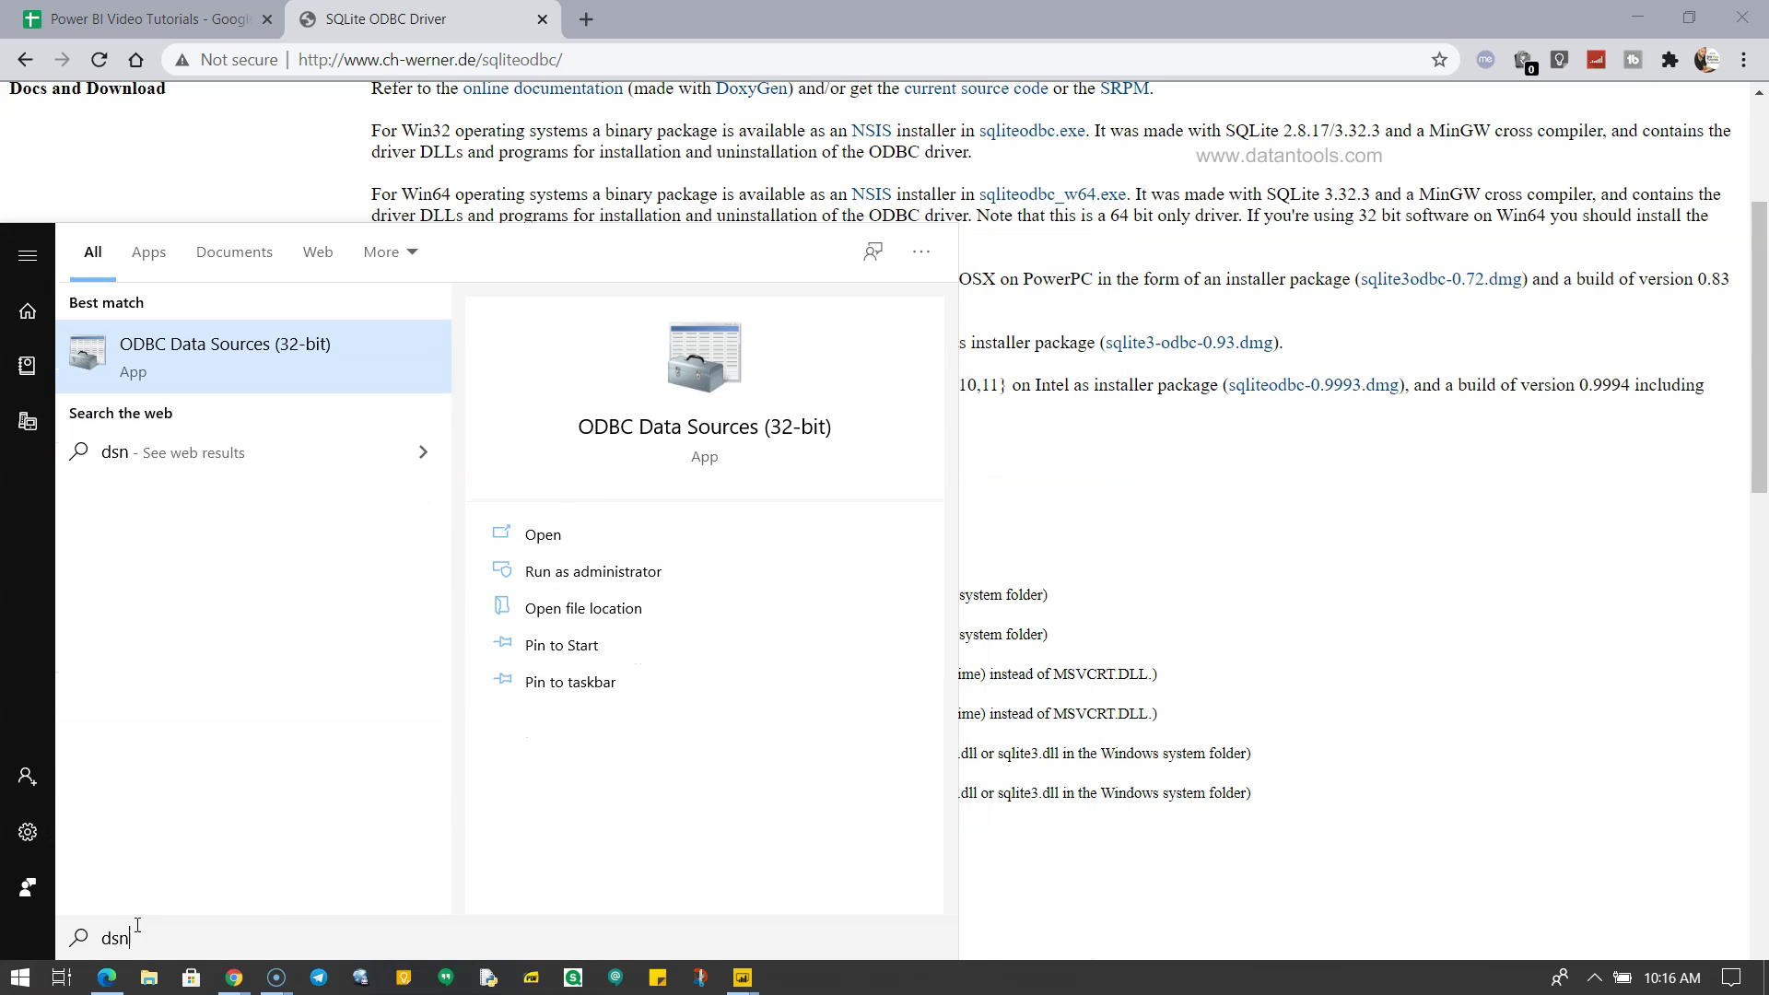
{"action": "left_click", "coordinate": [229, 361]}
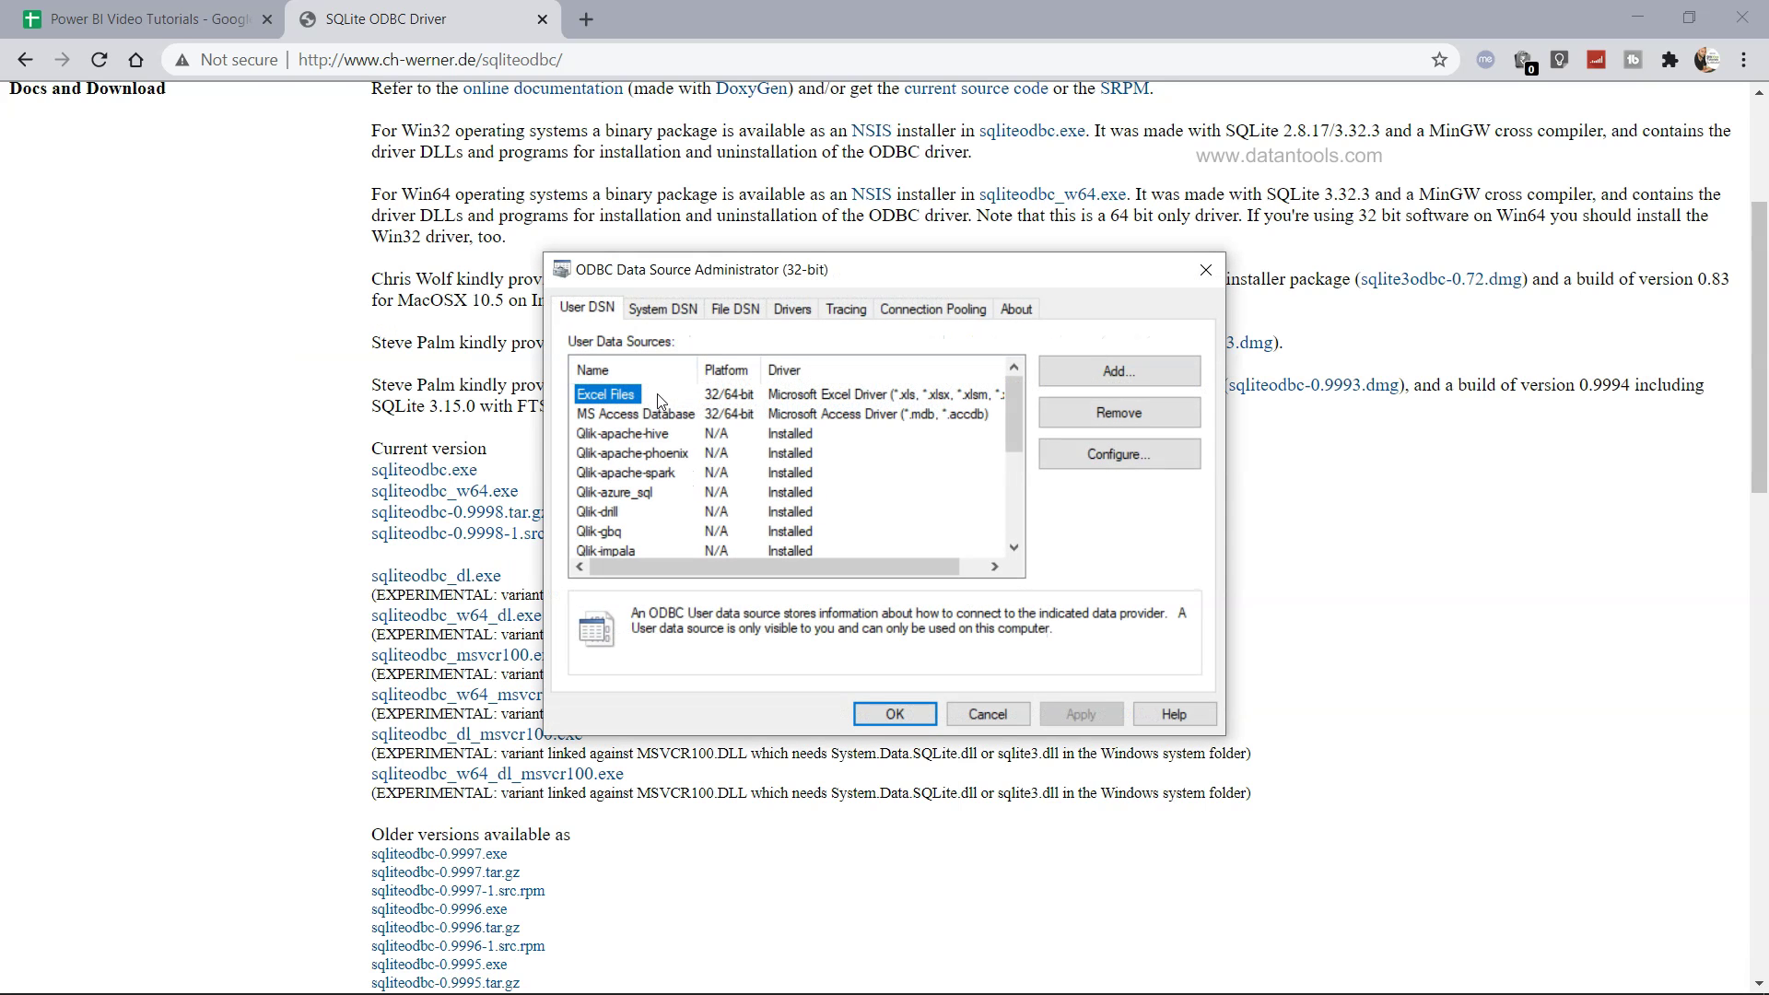
{"action": "scroll", "coordinate": [669, 500], "scroll_direction": "down", "scroll_amount": 5}
{"action": "scroll", "coordinate": [670, 500], "scroll_direction": "up", "scroll_amount": 5}
Add a new user data source using the SQLite3 ODBC Driver.
{"action": "left_click", "coordinate": [1119, 373]}
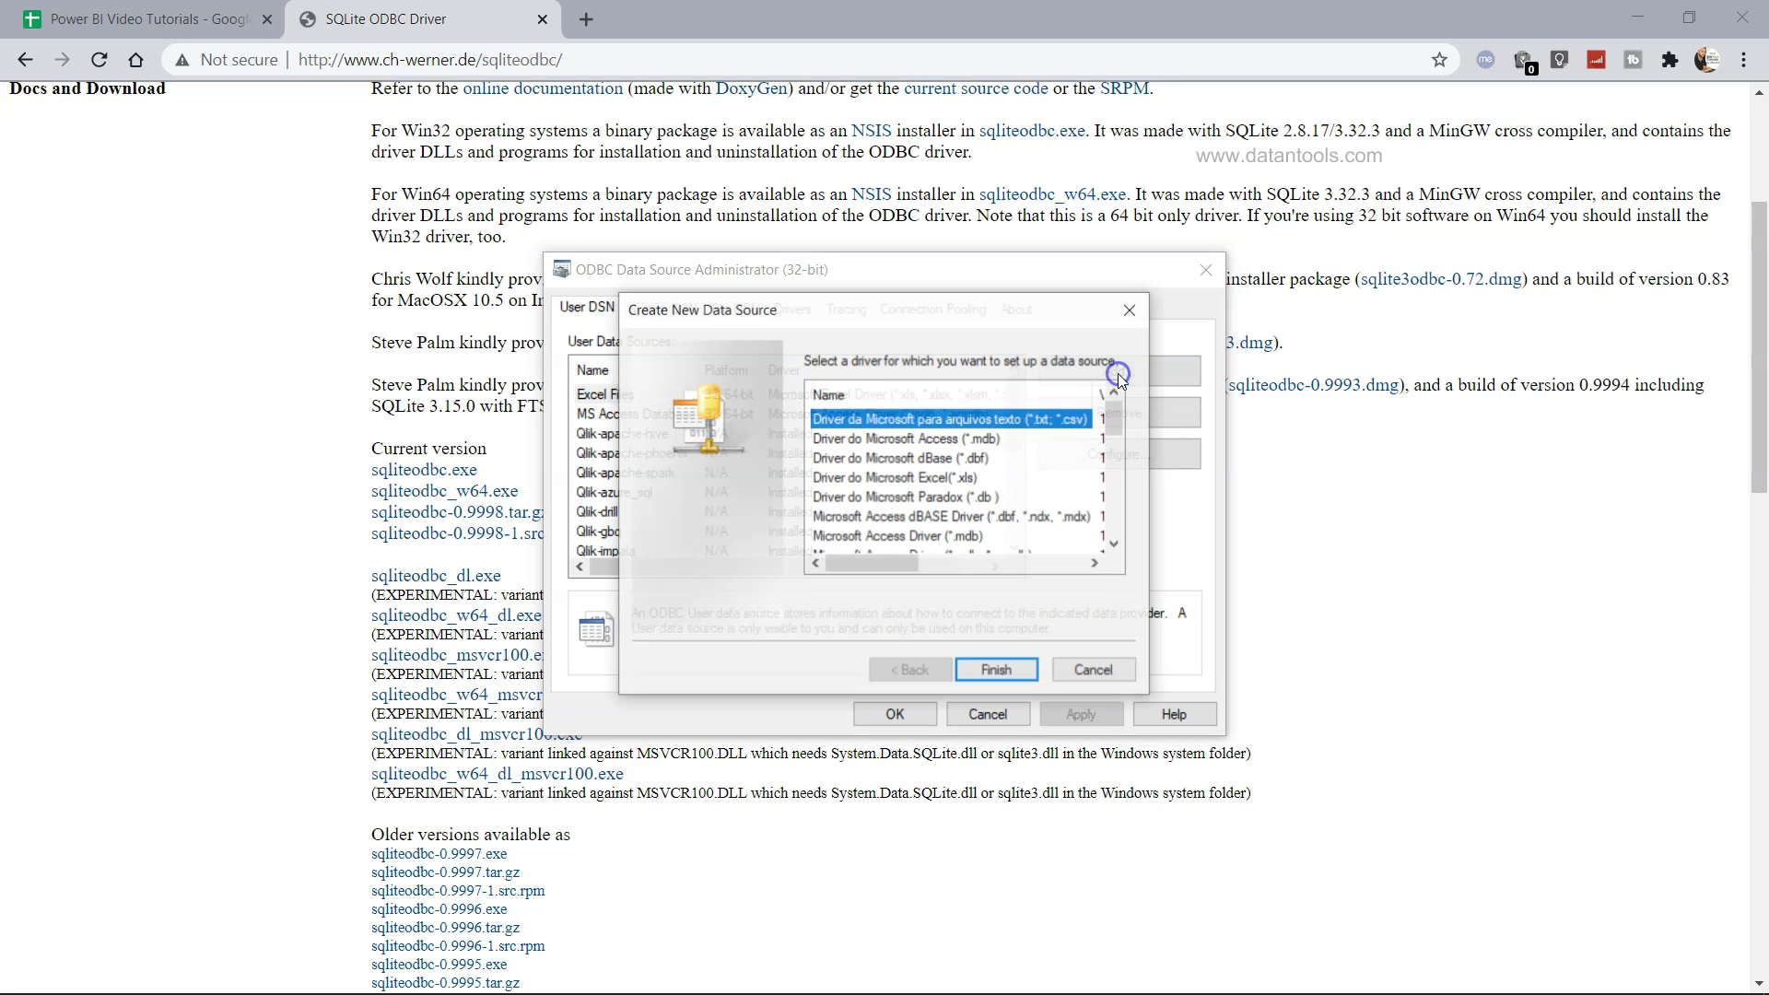
{"action": "scroll", "coordinate": [951, 504], "scroll_direction": "down", "scroll_amount": 2}
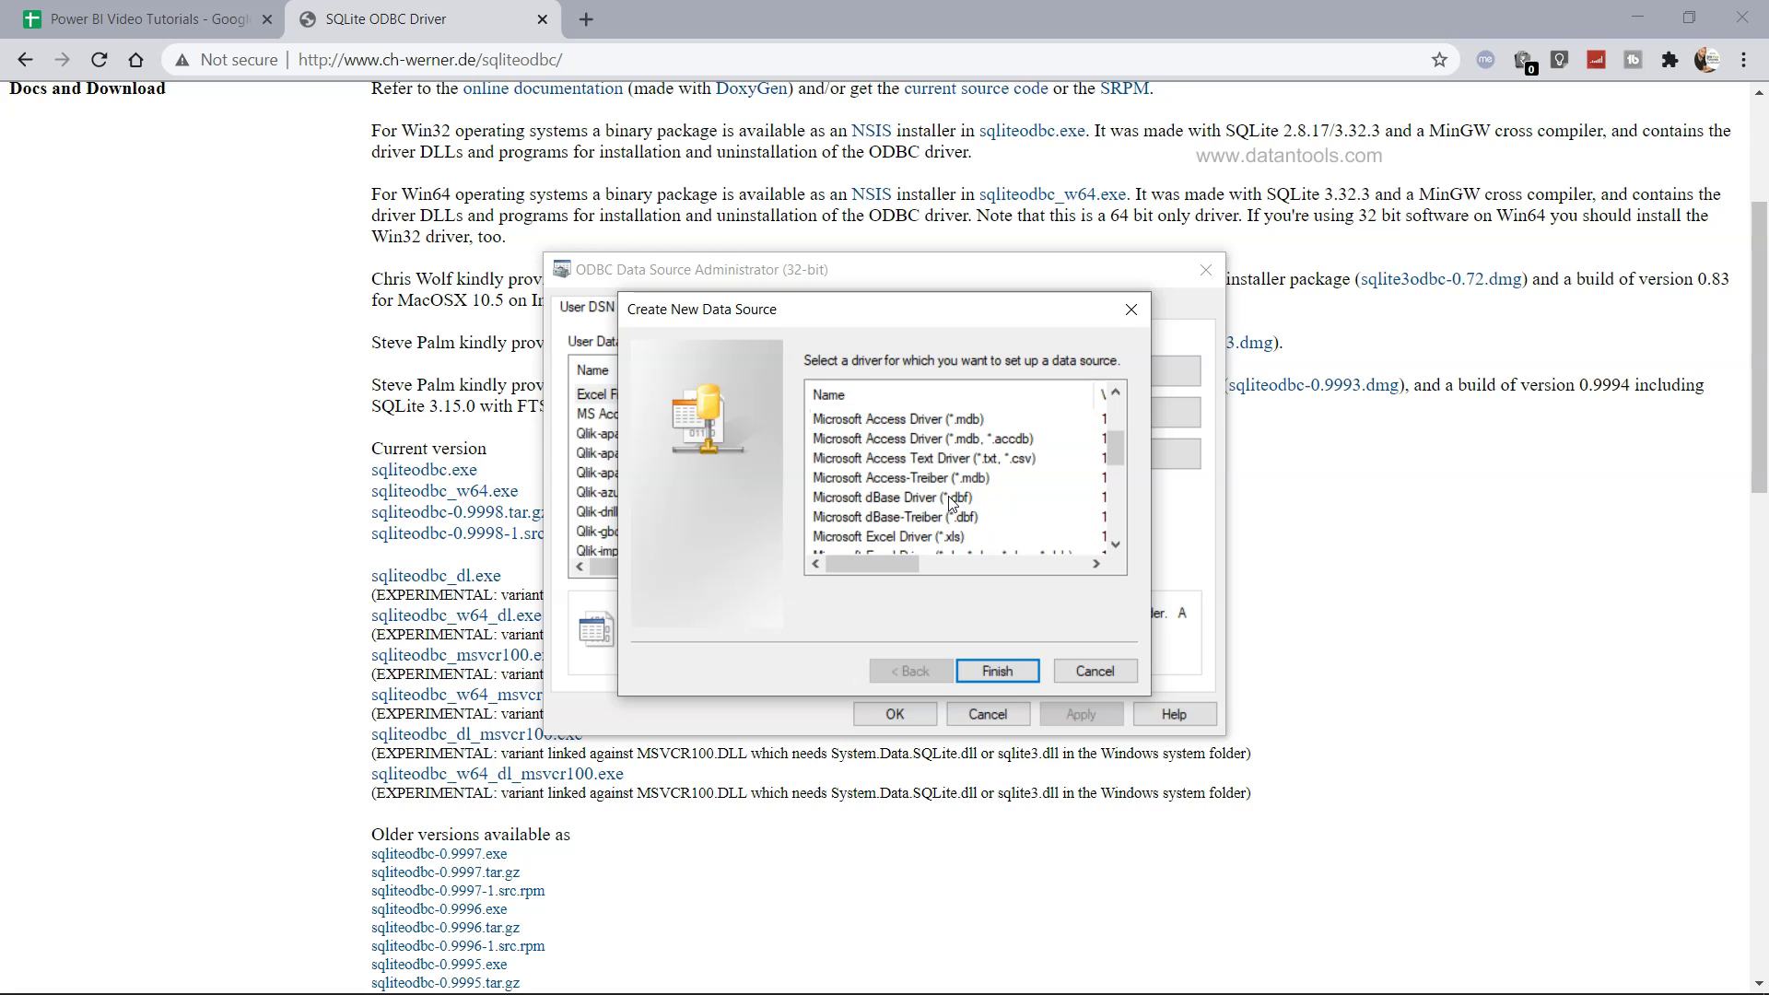
{"action": "scroll", "coordinate": [952, 504], "scroll_direction": "down", "scroll_amount": 1}
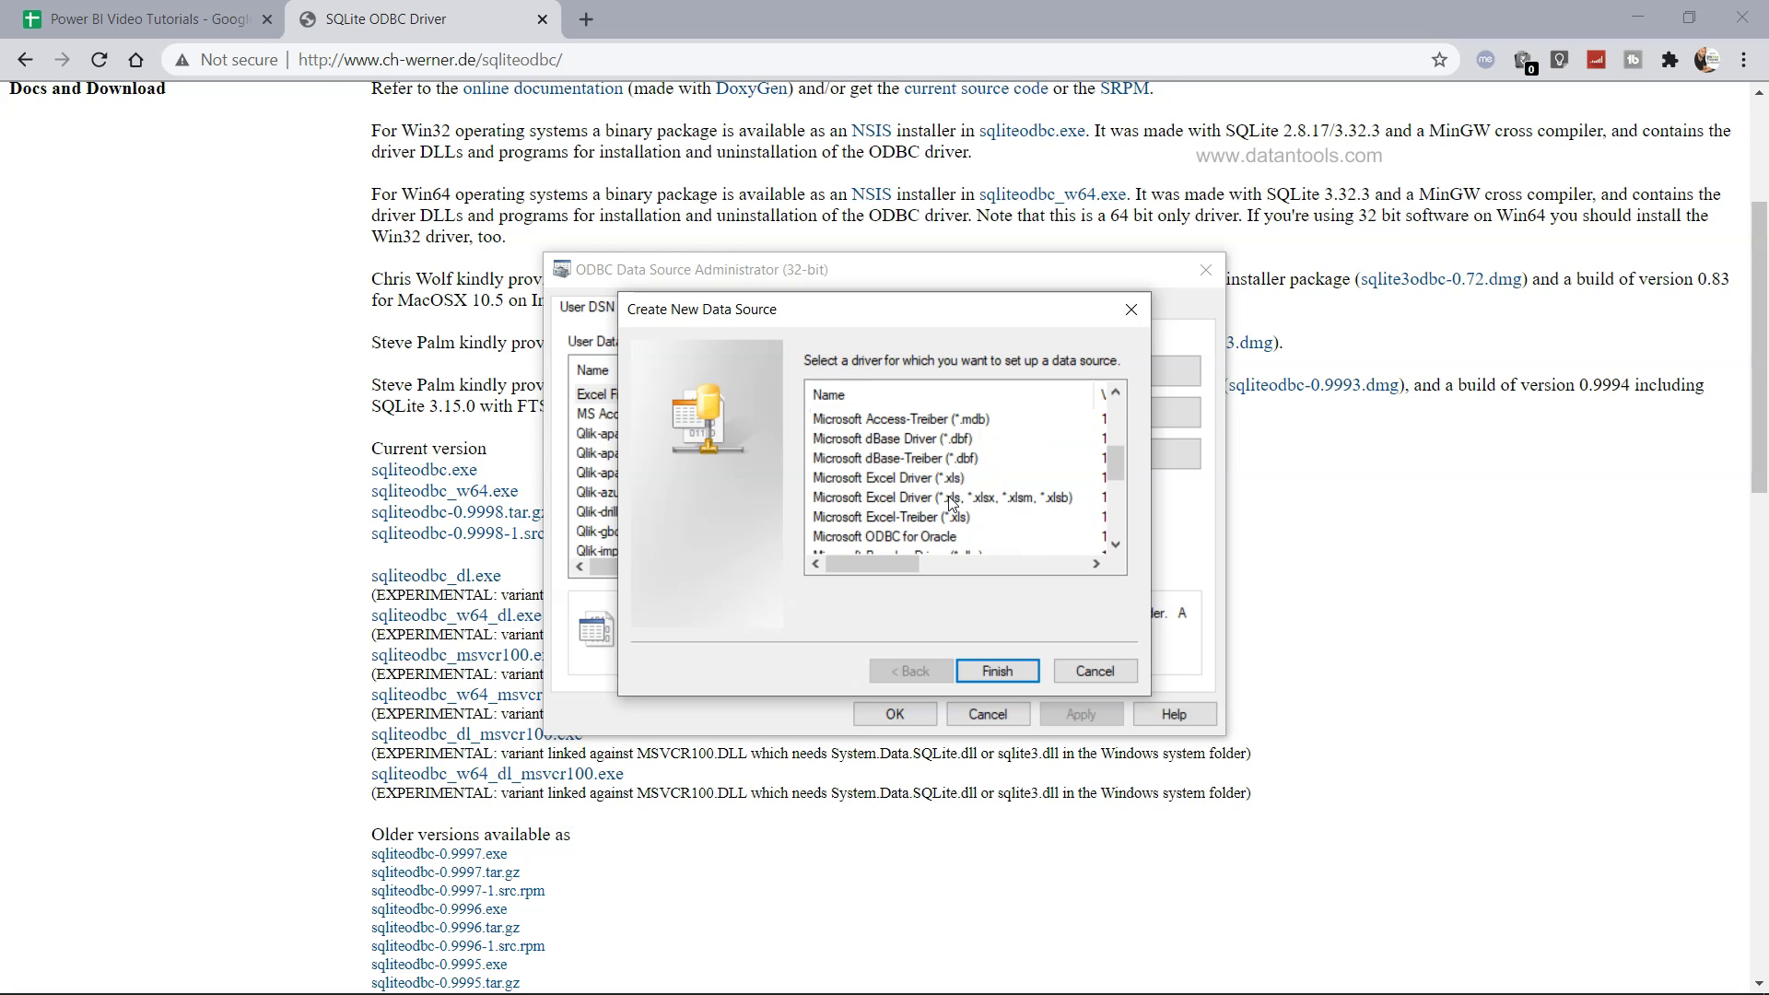
{"action": "scroll", "coordinate": [951, 504], "scroll_direction": "down", "scroll_amount": 4}
{"action": "left_click", "coordinate": [891, 537]}
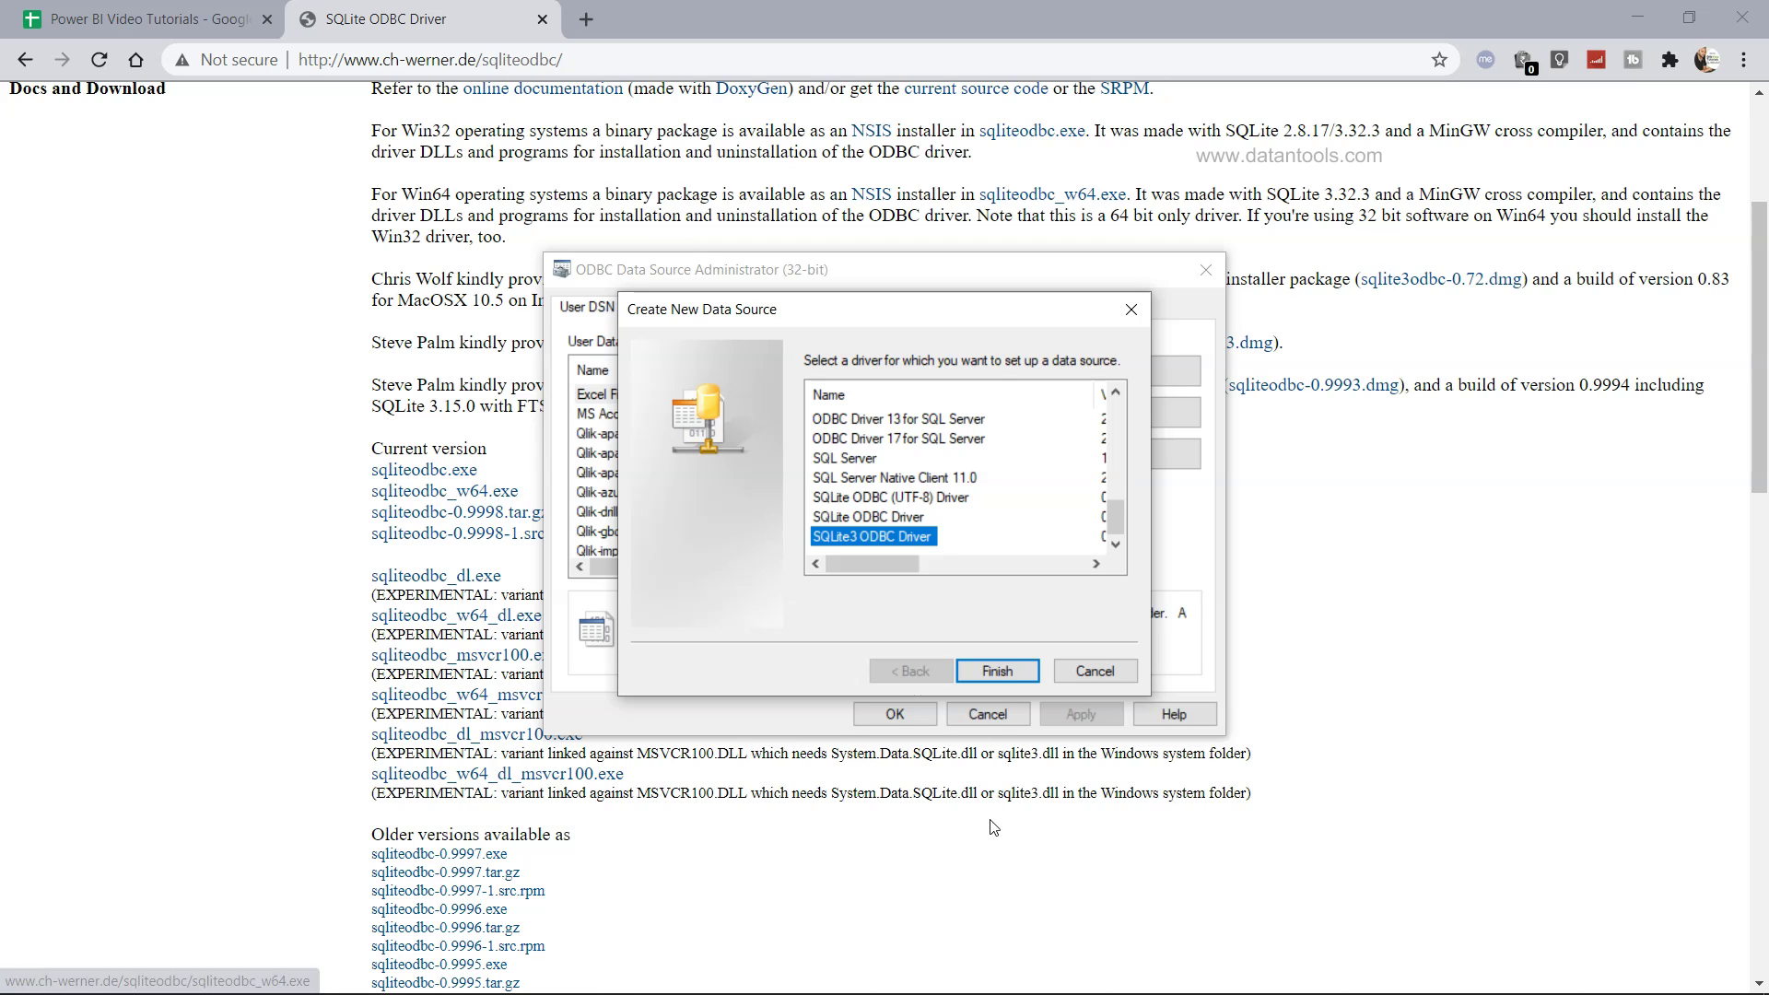
{"action": "left_click", "coordinate": [1003, 669]}
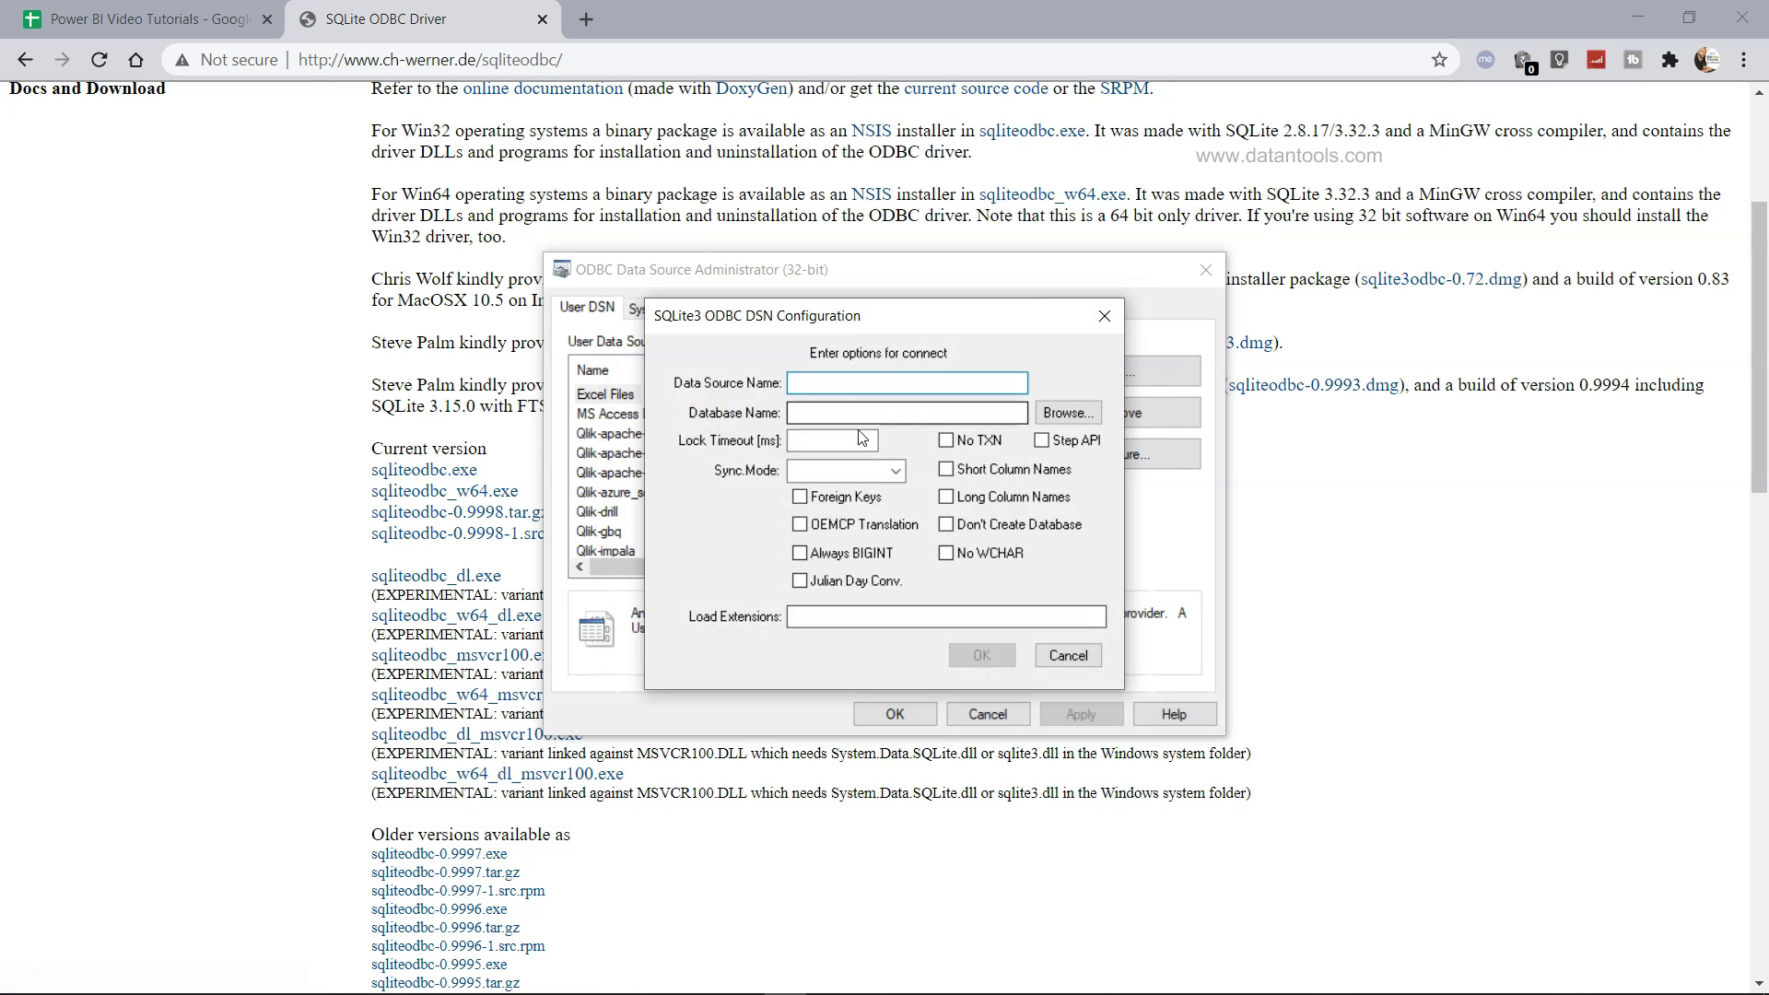
Enter sqlite_chinook as the Data Source Name.
{"action": "type", "text": "chinook"}
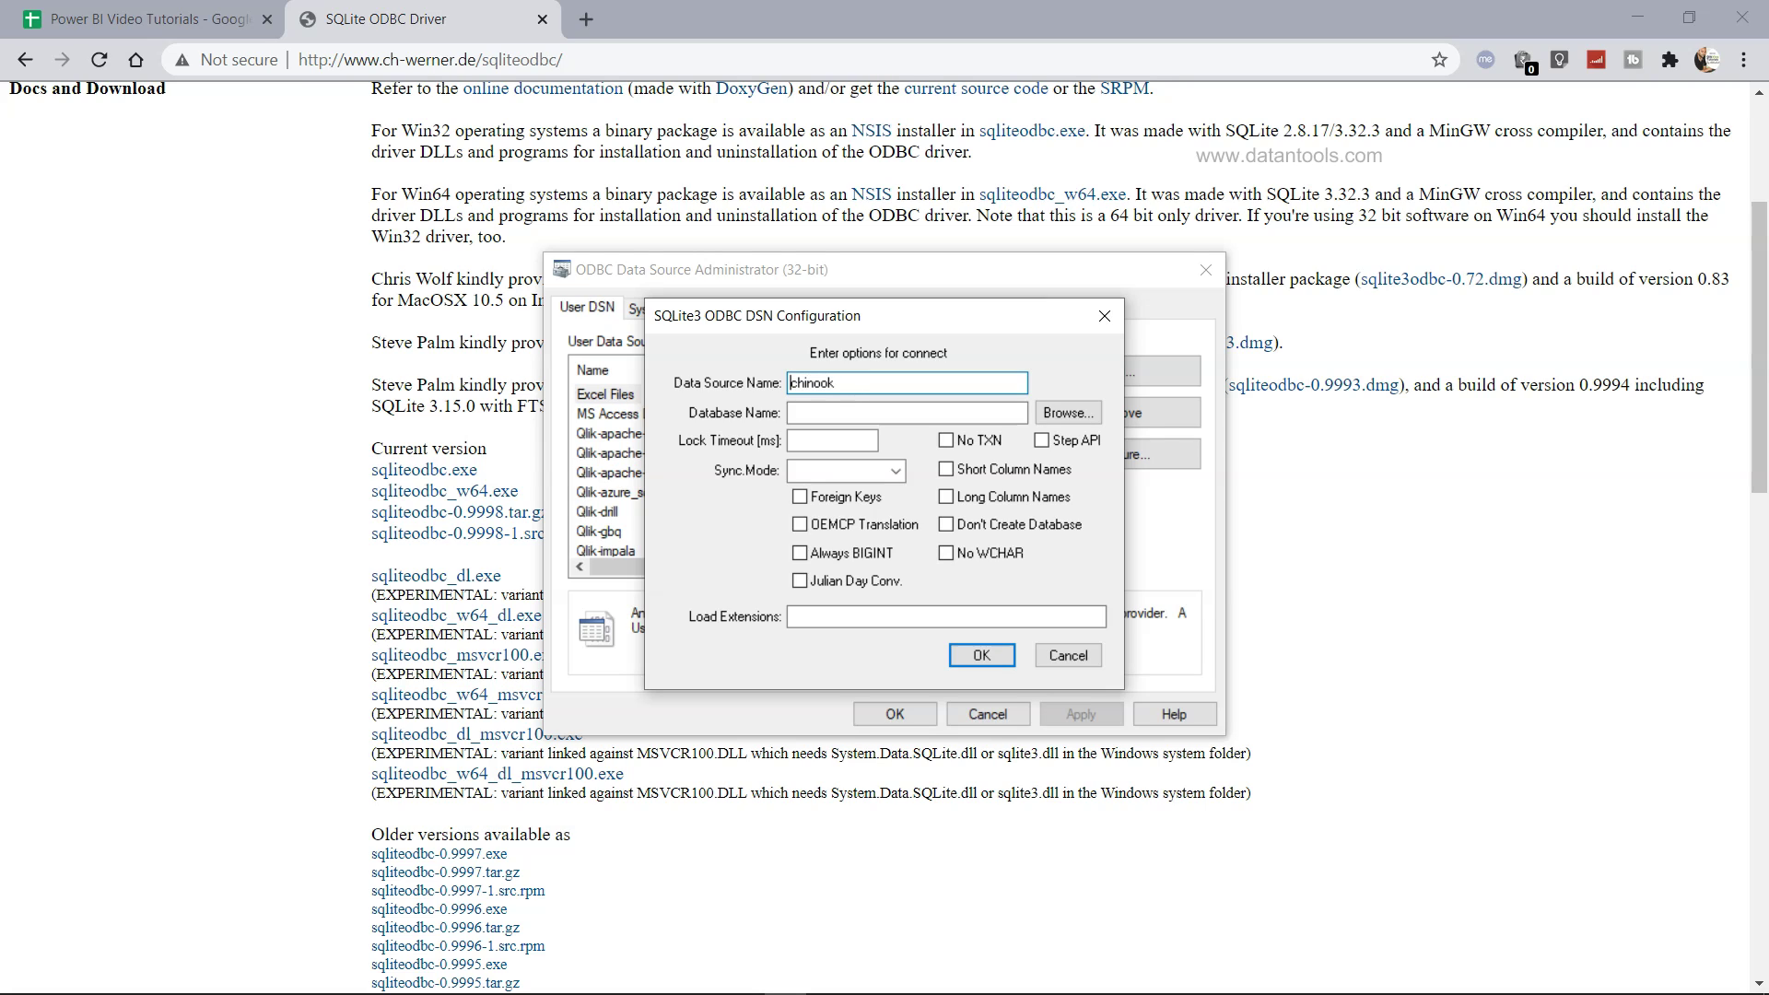
{"action": "type", "text": "sqlite_"}
{"action": "key", "text": "BackSpace"}
{"action": "key", "text": "BackSpace"}
{"action": "type", "text": "_"}
{"action": "left_click", "coordinate": [861, 408]}
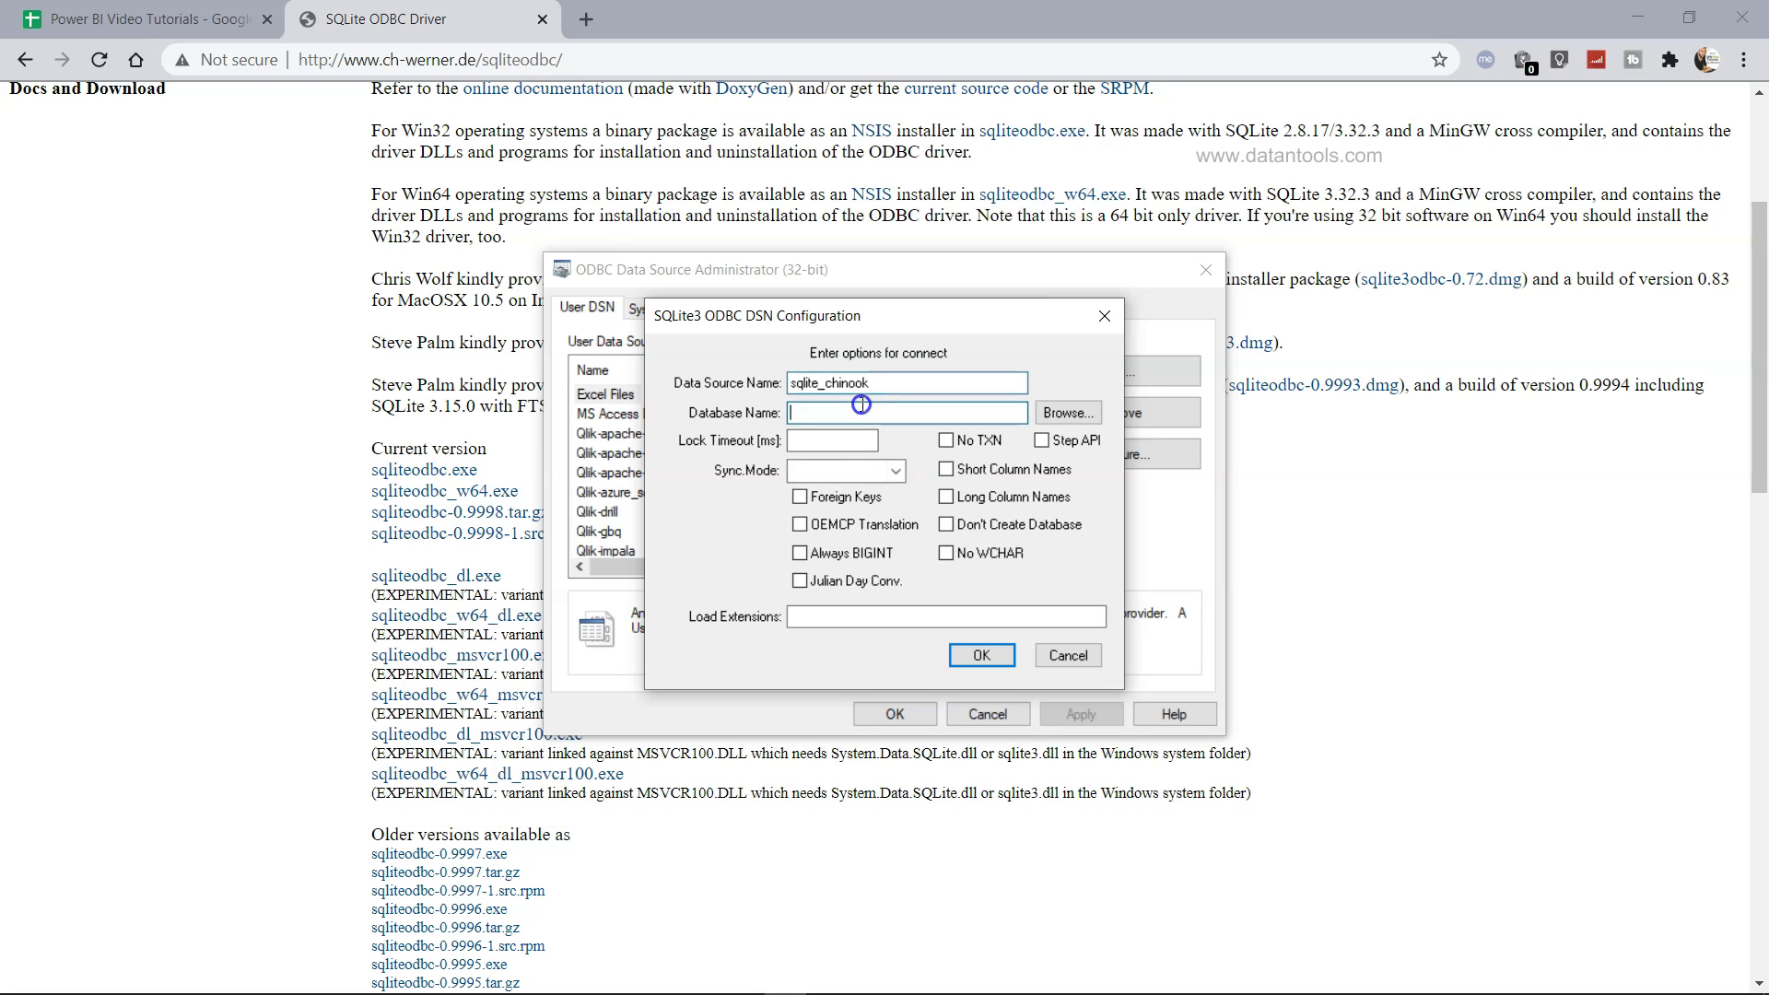
Set the Database Name to the chinook file in Documents > SQL Lite > Sample Database.
{"action": "left_click", "coordinate": [1068, 414]}
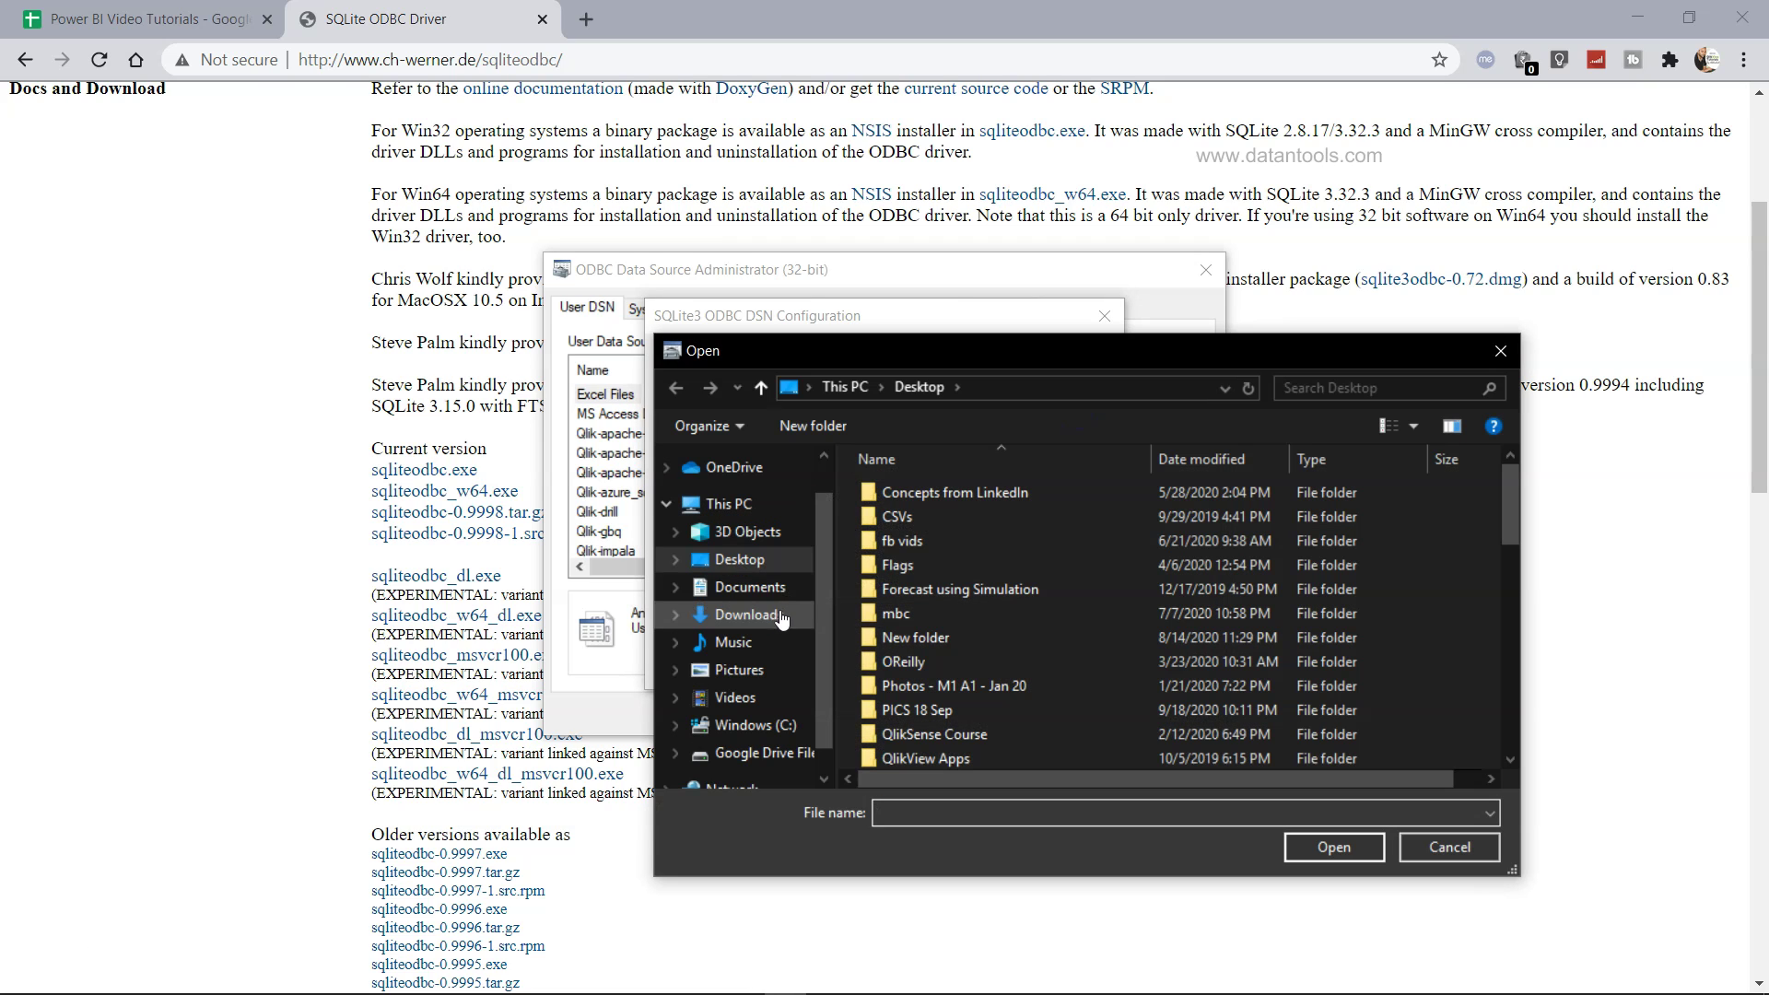
{"action": "left_click", "coordinate": [750, 587]}
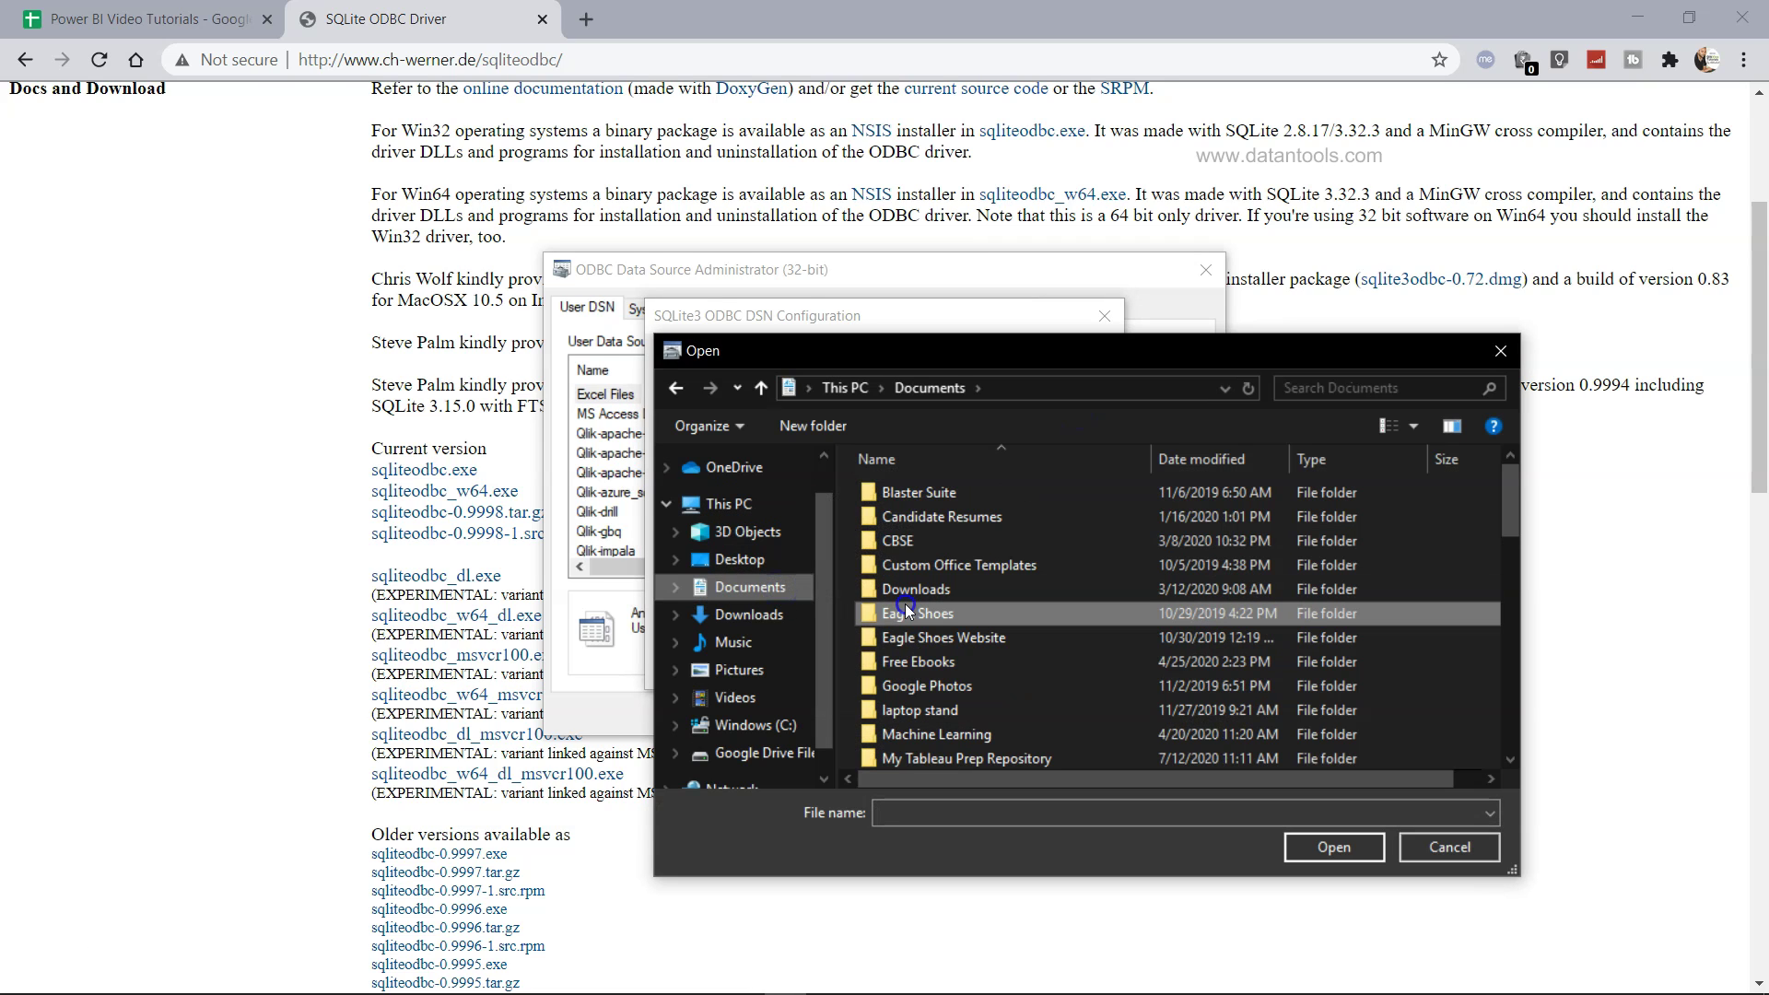
{"action": "scroll", "coordinate": [905, 604], "scroll_direction": "down", "scroll_amount": 8}
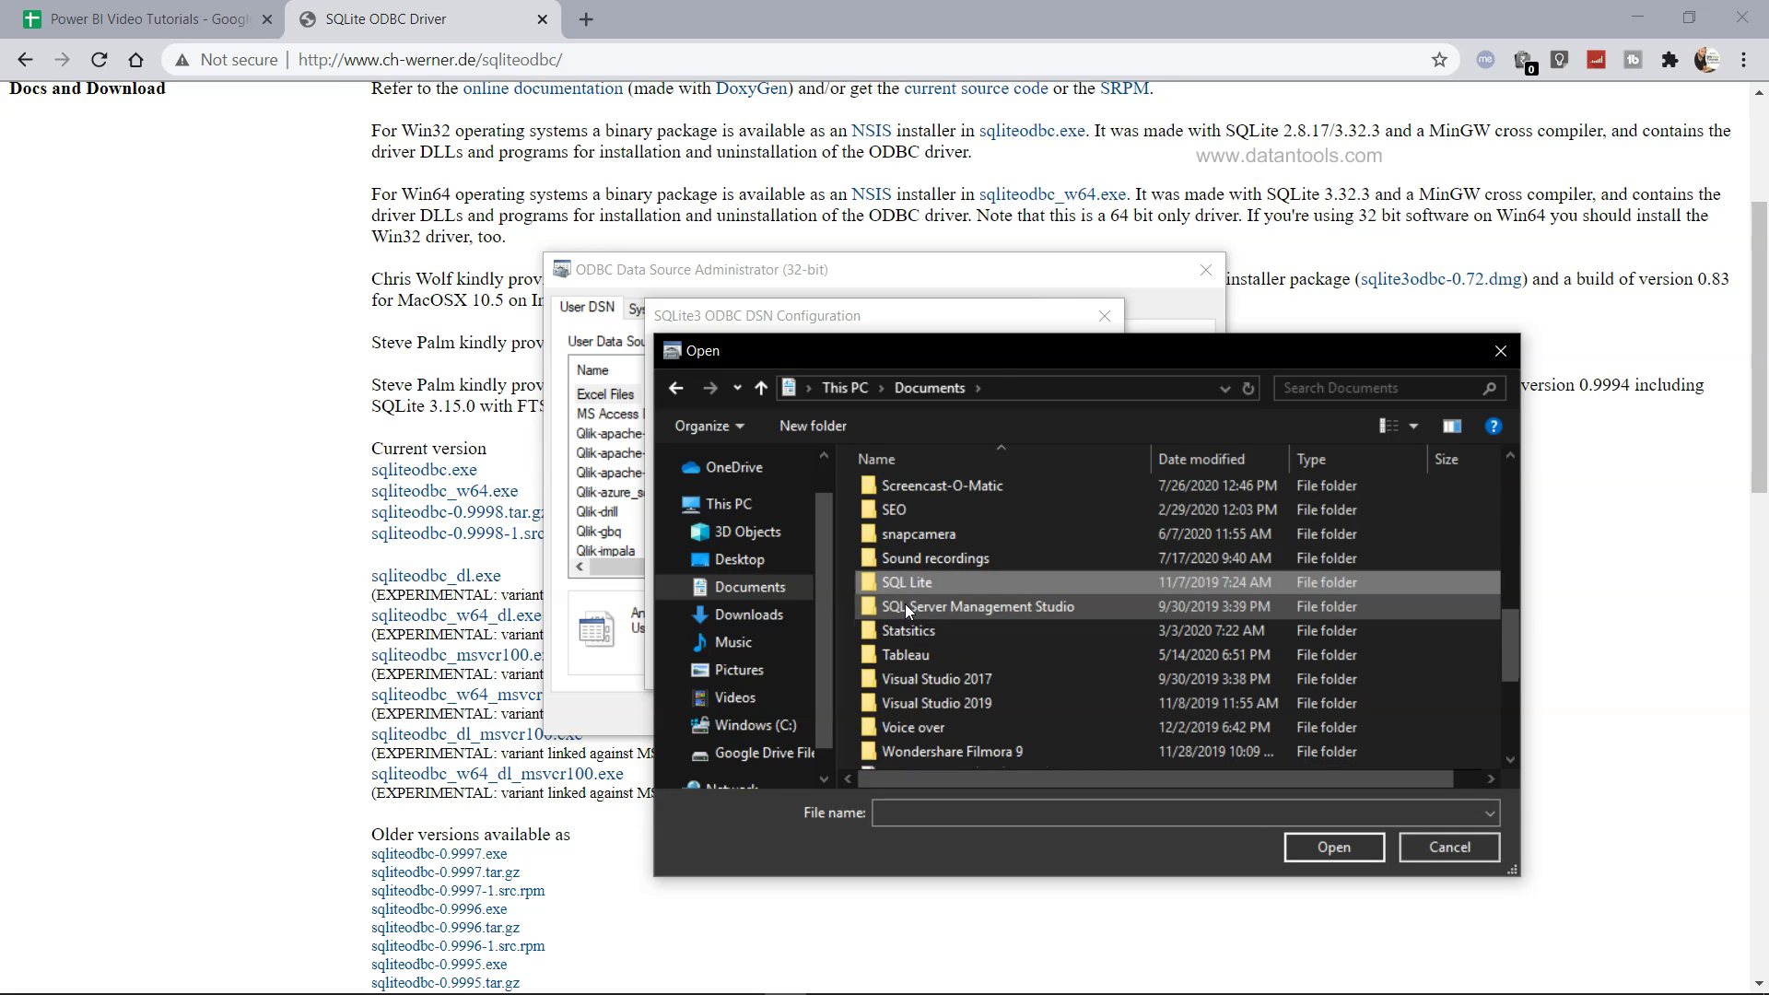
{"action": "key", "text": "Return"}
{"action": "double_click", "coordinate": [949, 539]}
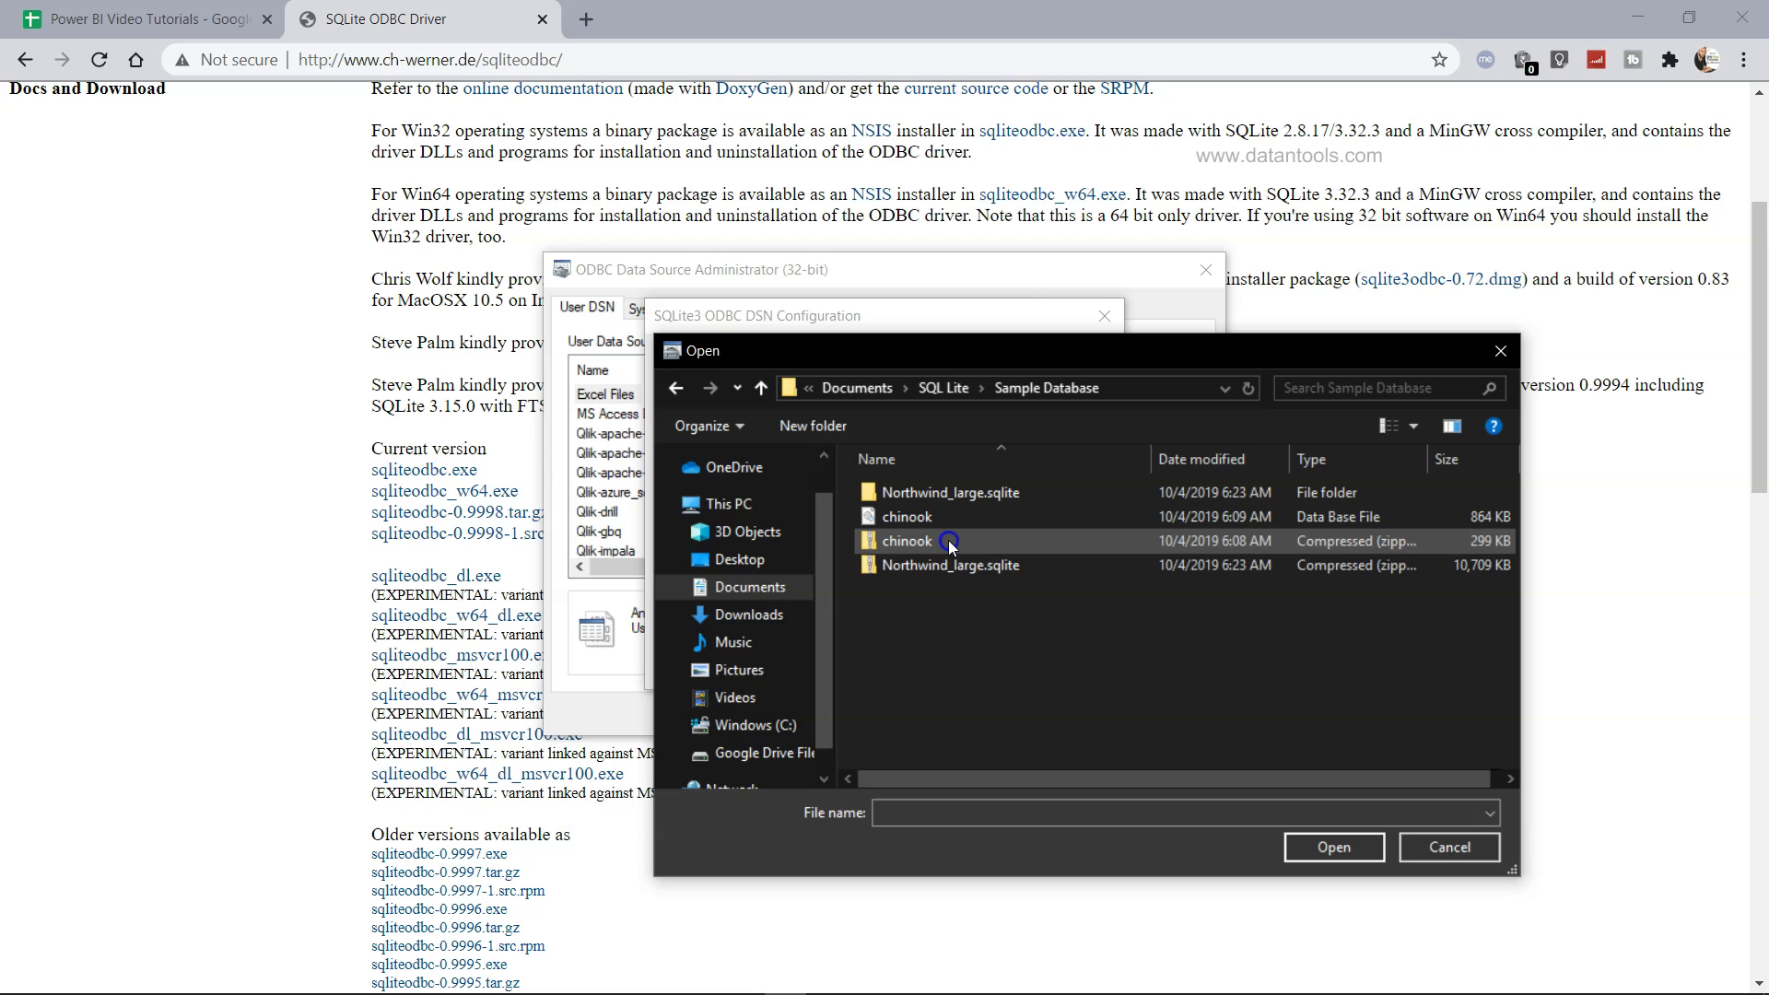
{"action": "left_click", "coordinate": [943, 517]}
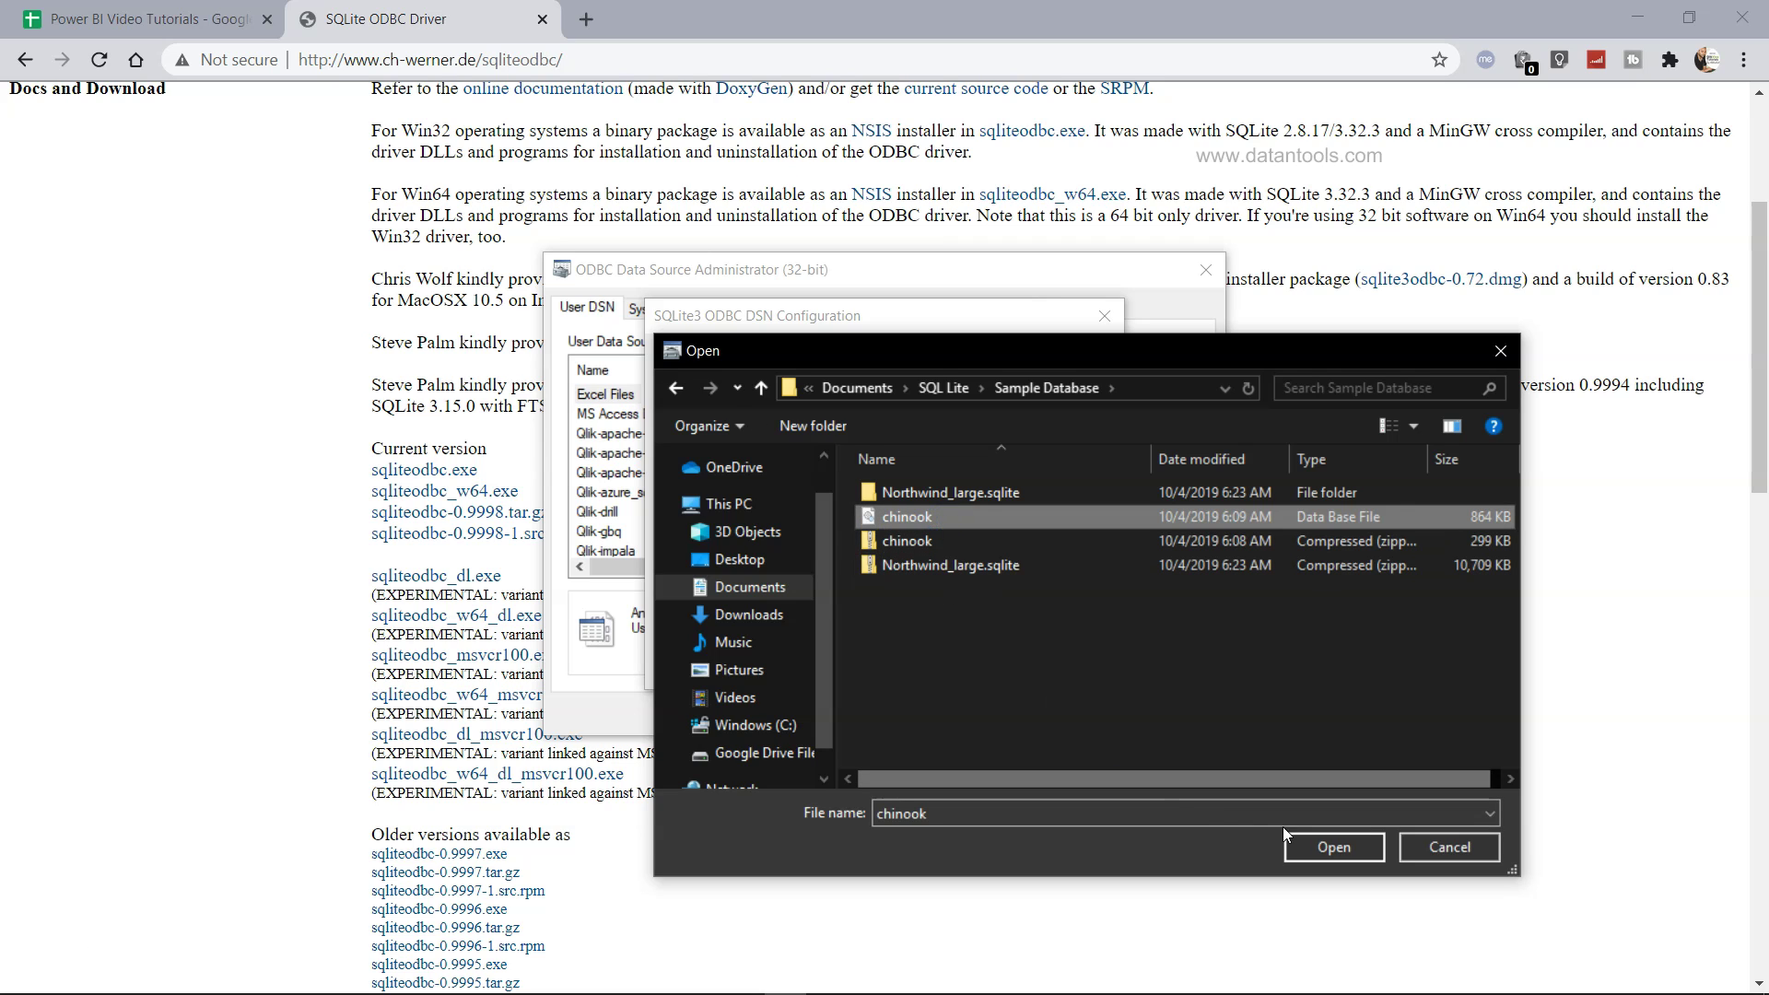
{"action": "left_click", "coordinate": [1308, 845]}
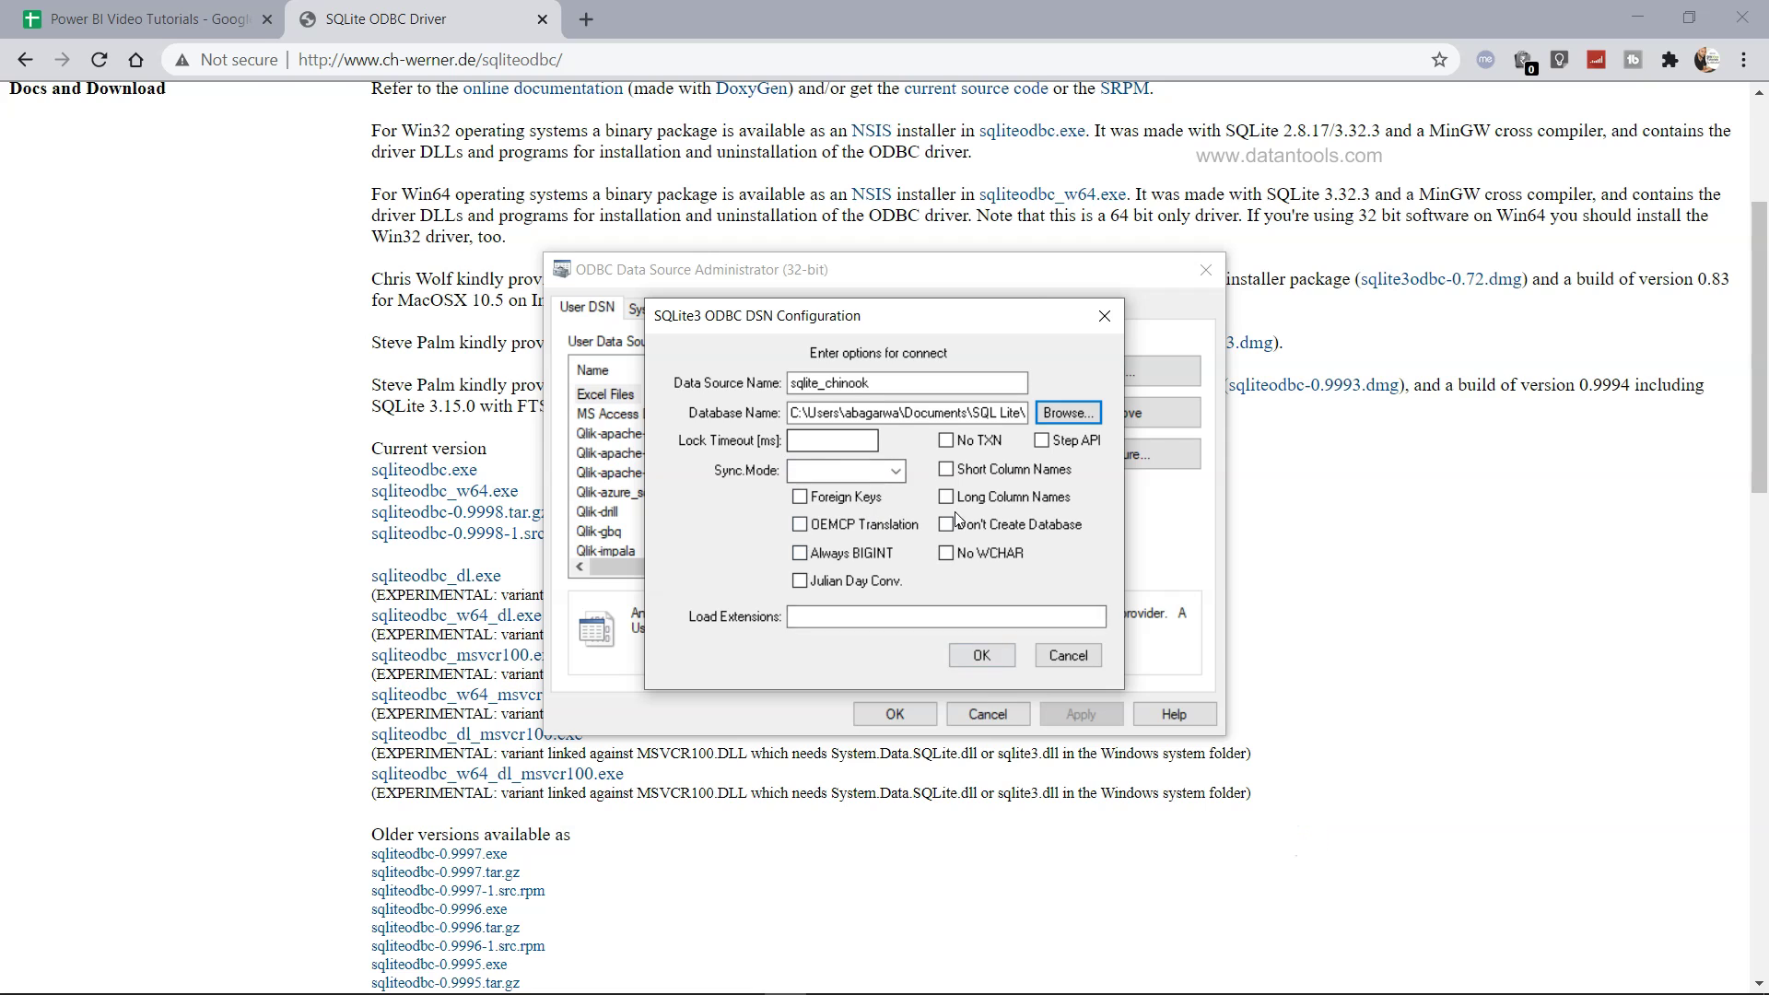
Save the sqlite_chinook data source, close the administrator, and return to Power BI Desktop.
{"action": "left_click", "coordinate": [988, 655]}
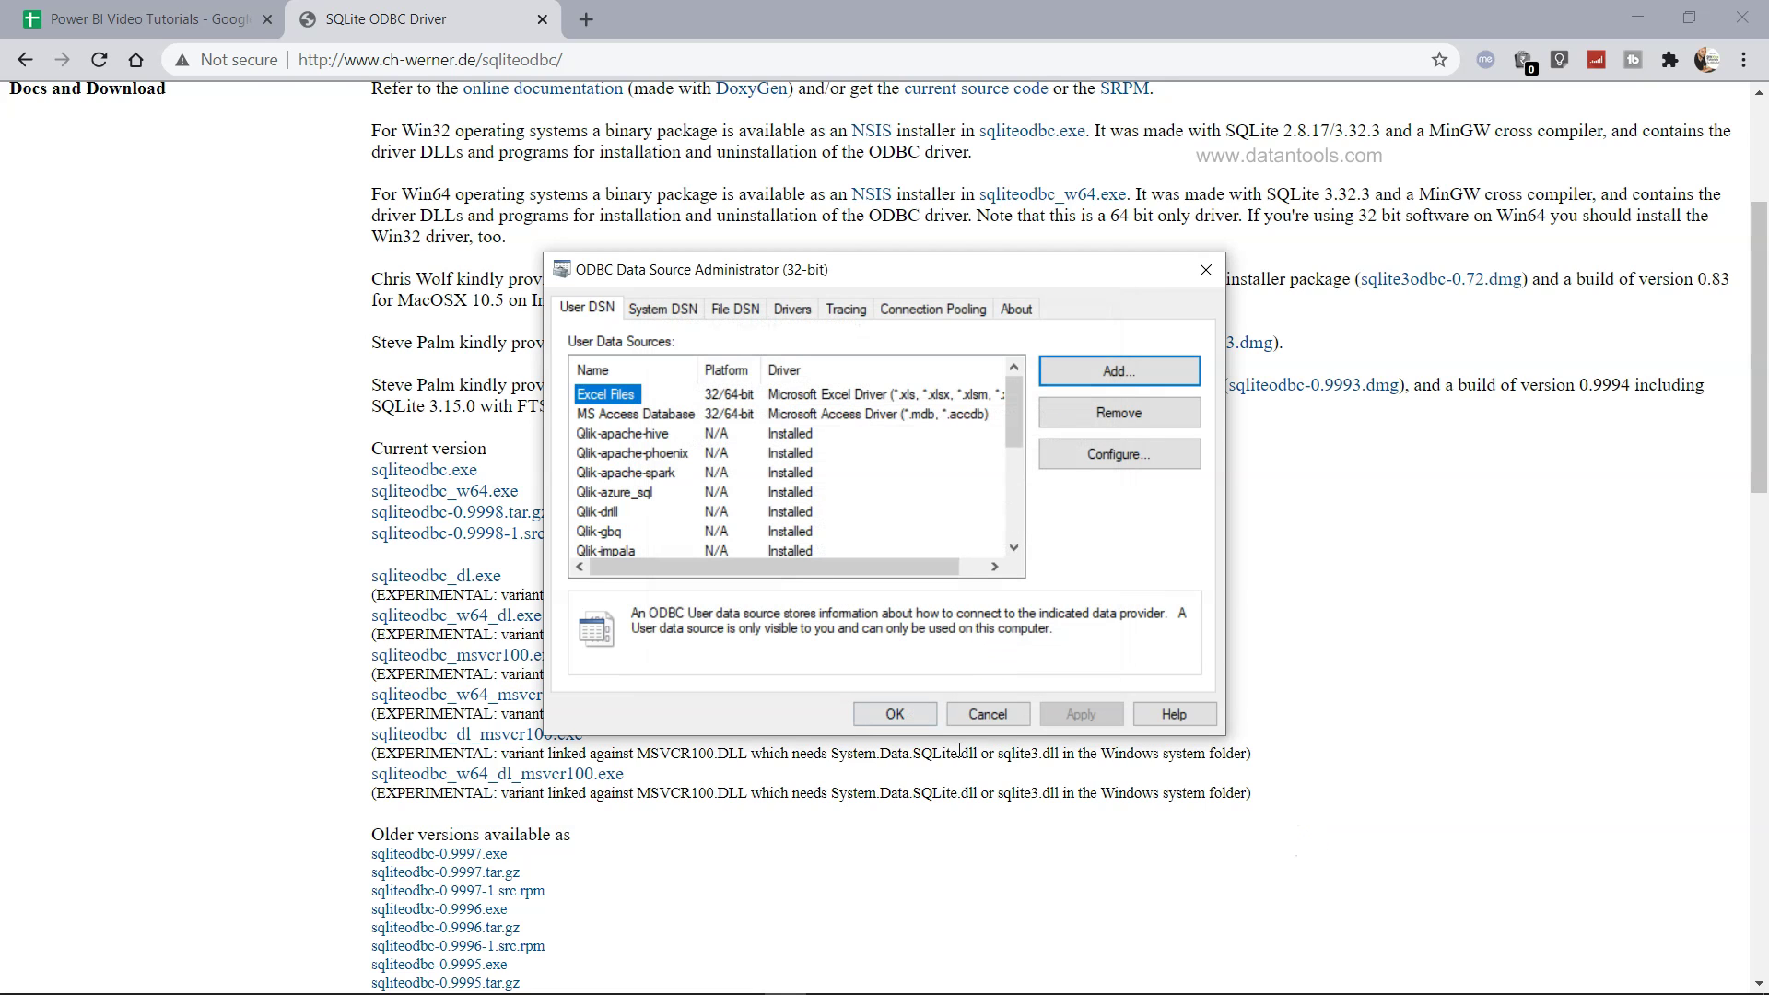
{"action": "left_click", "coordinate": [894, 715]}
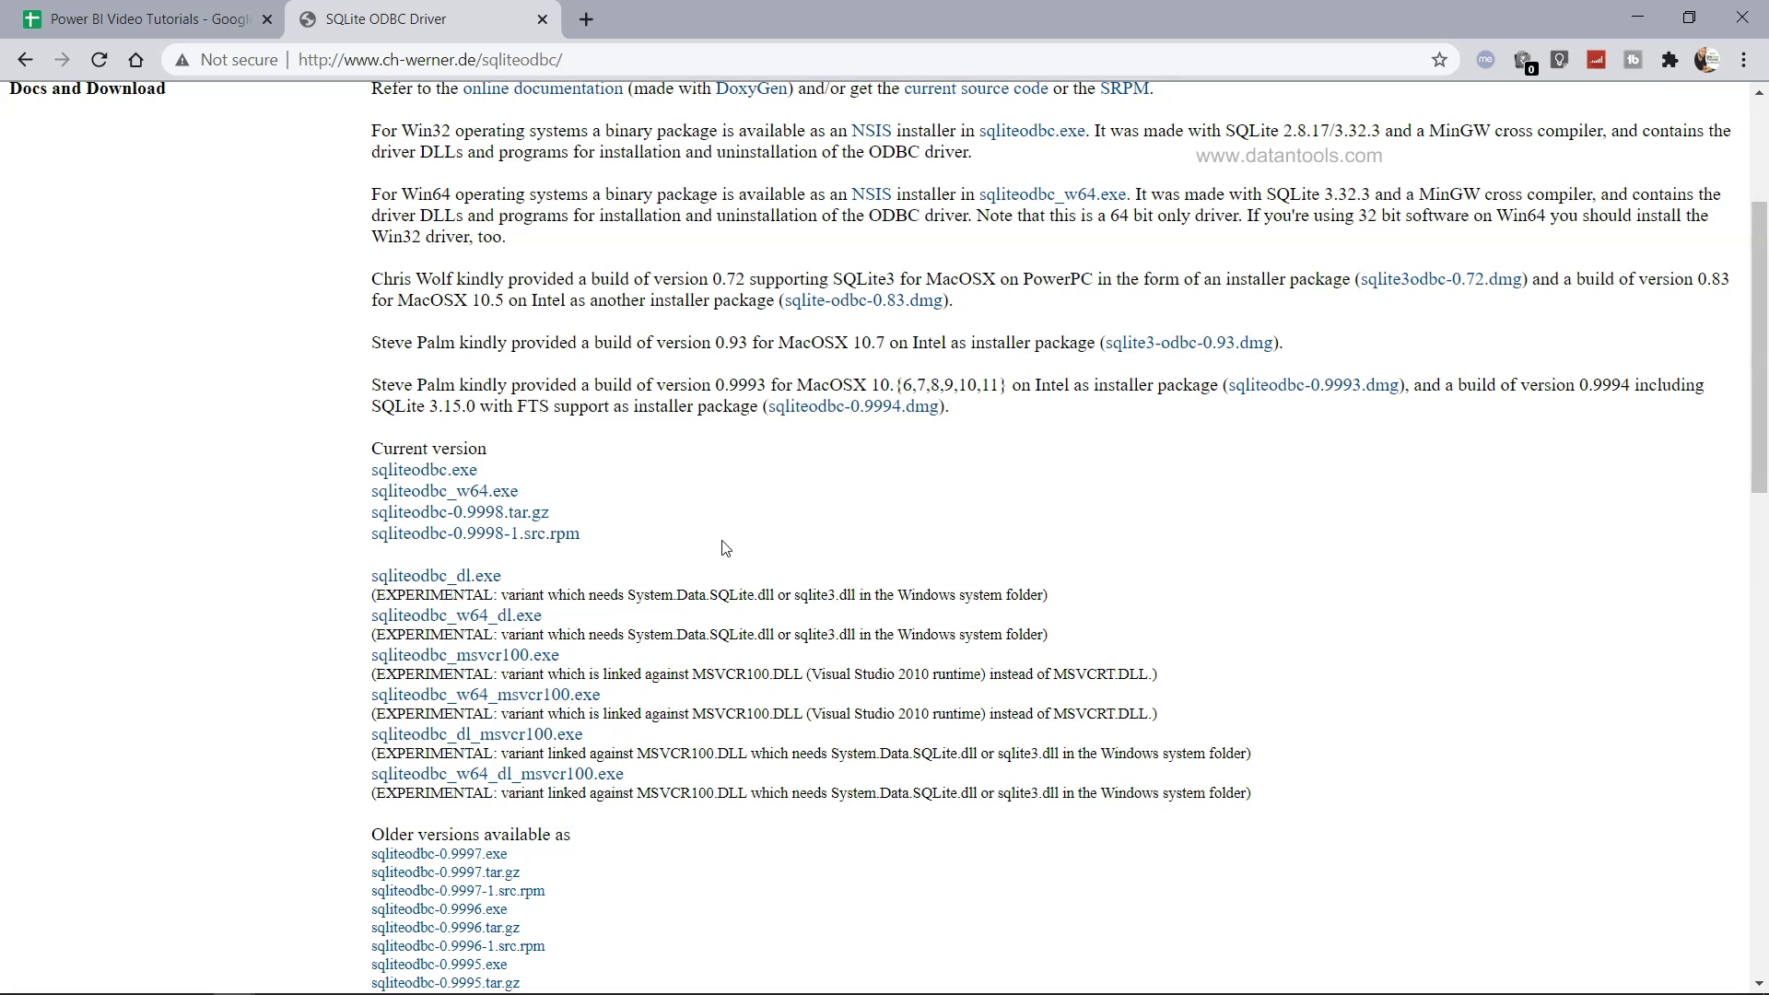
{"action": "key", "text": "alt+Tab"}
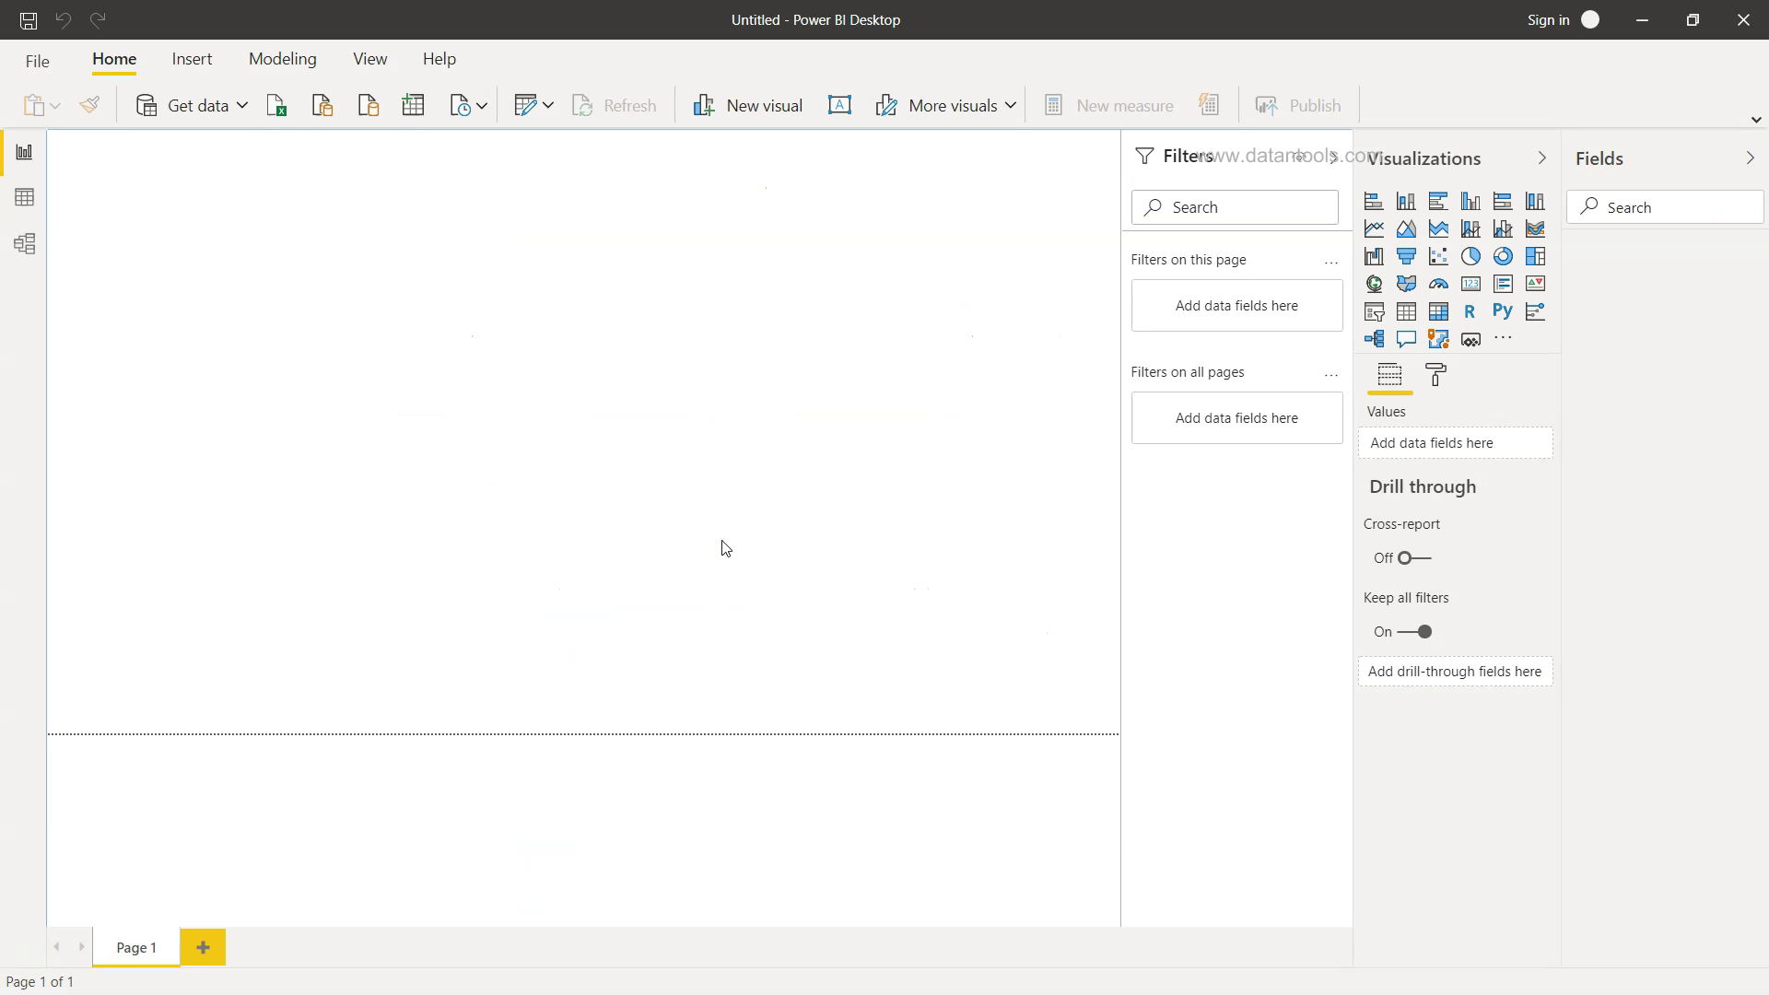
Choose the ODBC connector under Get data's Other category and connect.
{"action": "left_click", "coordinate": [242, 110]}
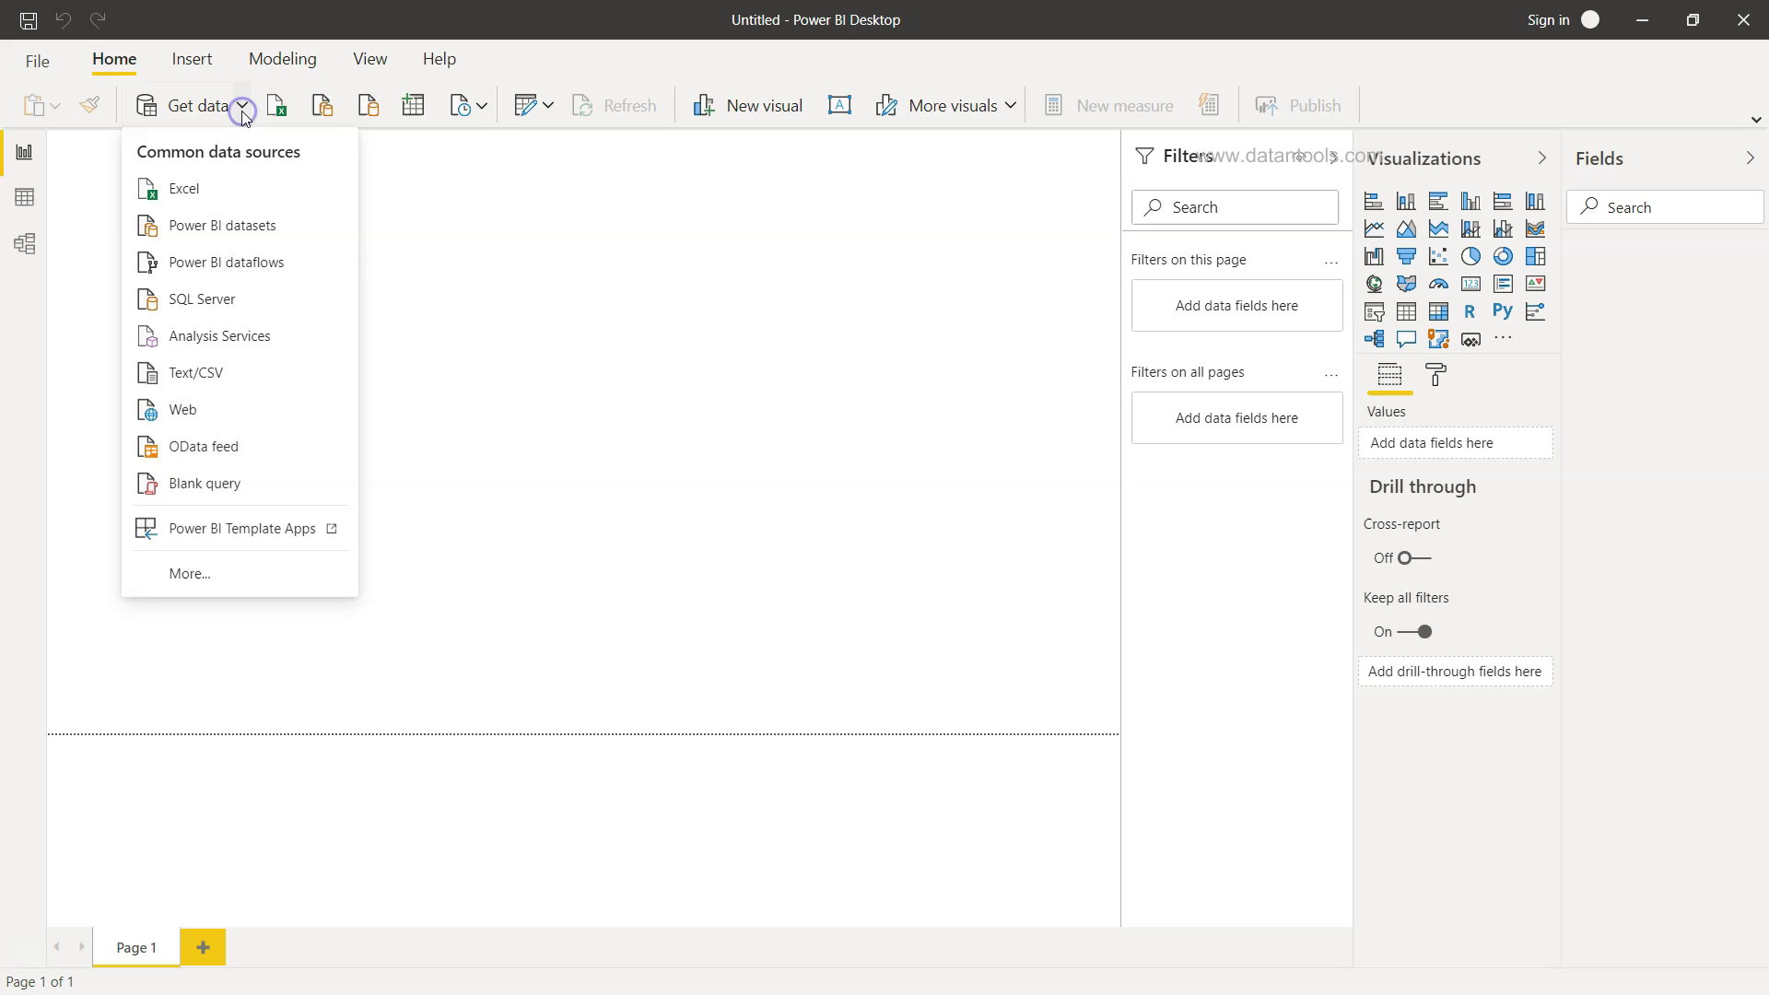
{"action": "left_click", "coordinate": [241, 575]}
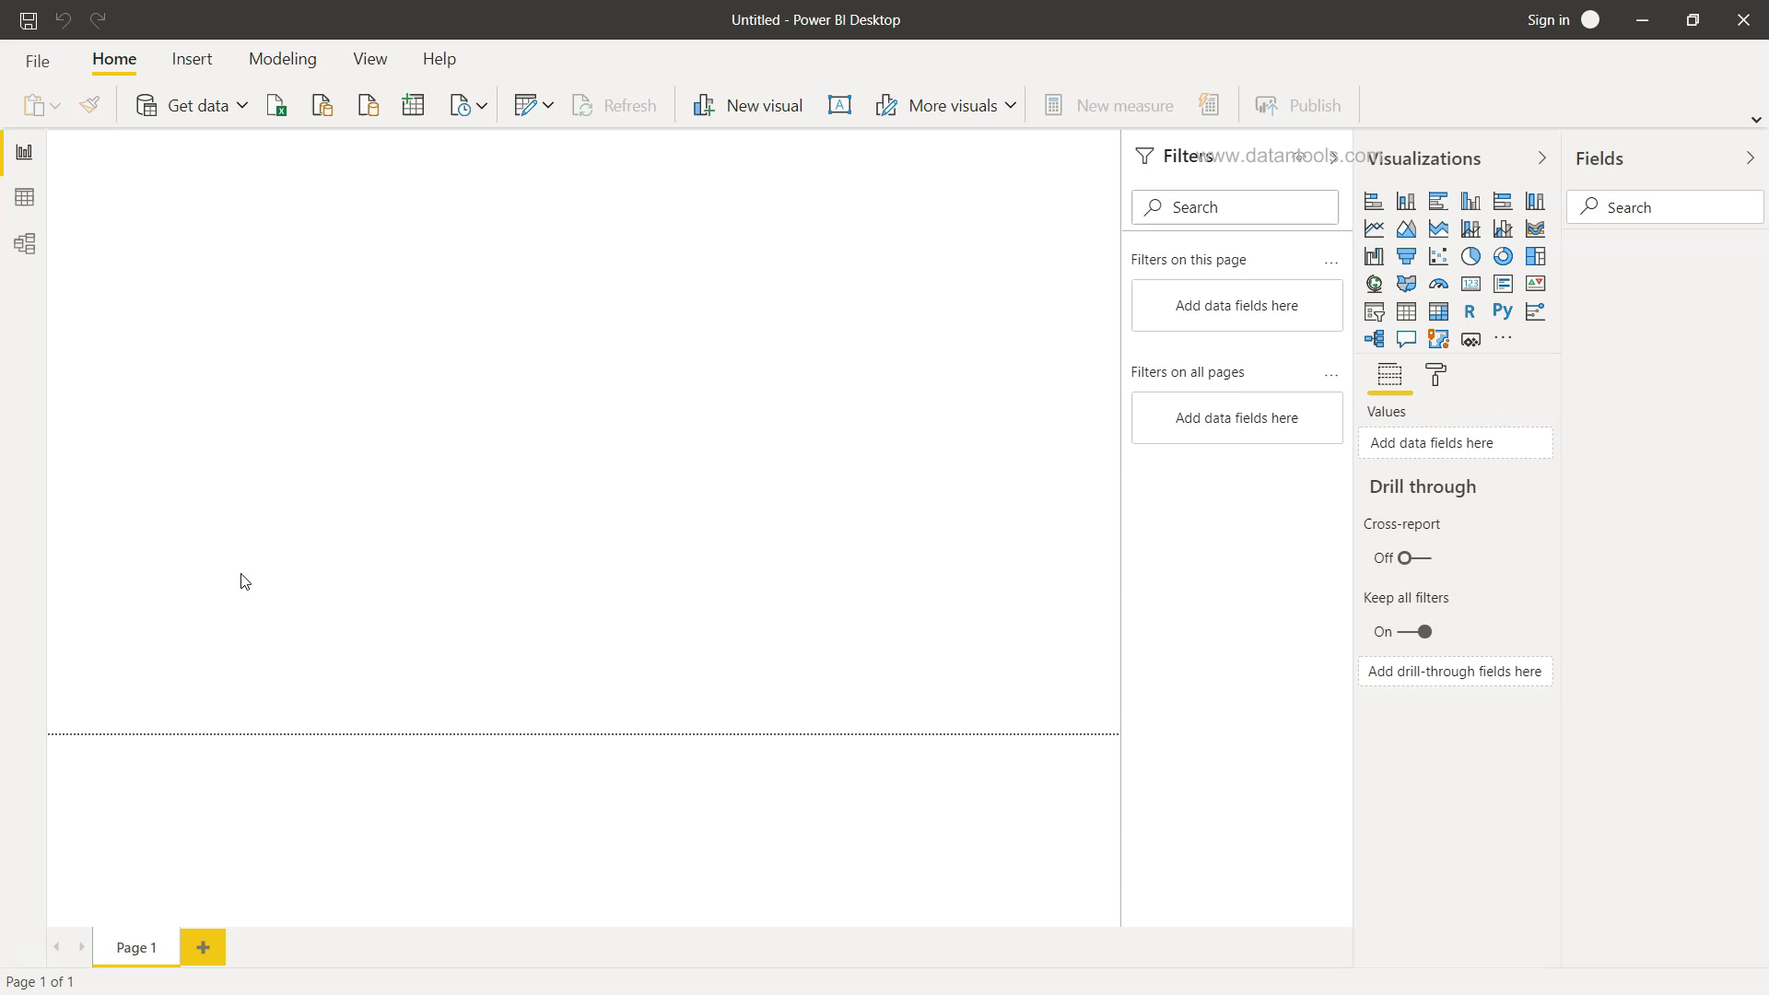
{"action": "left_click", "coordinate": [627, 468]}
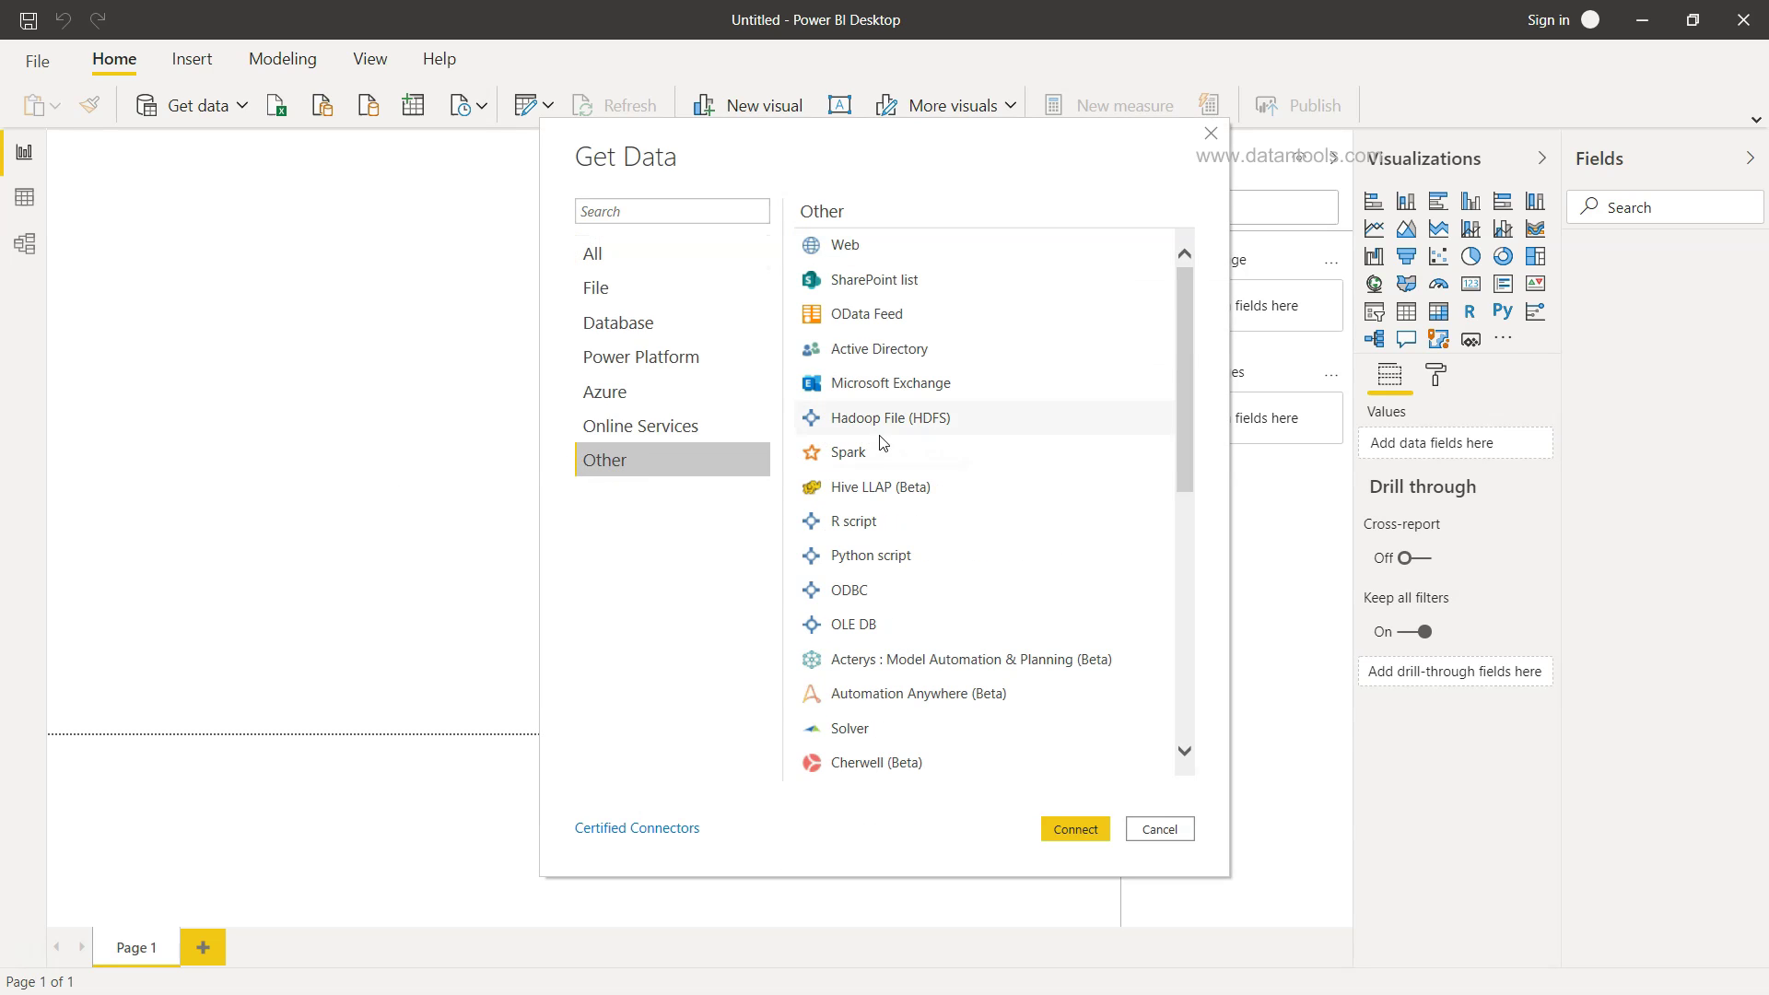
{"action": "left_click", "coordinate": [864, 597]}
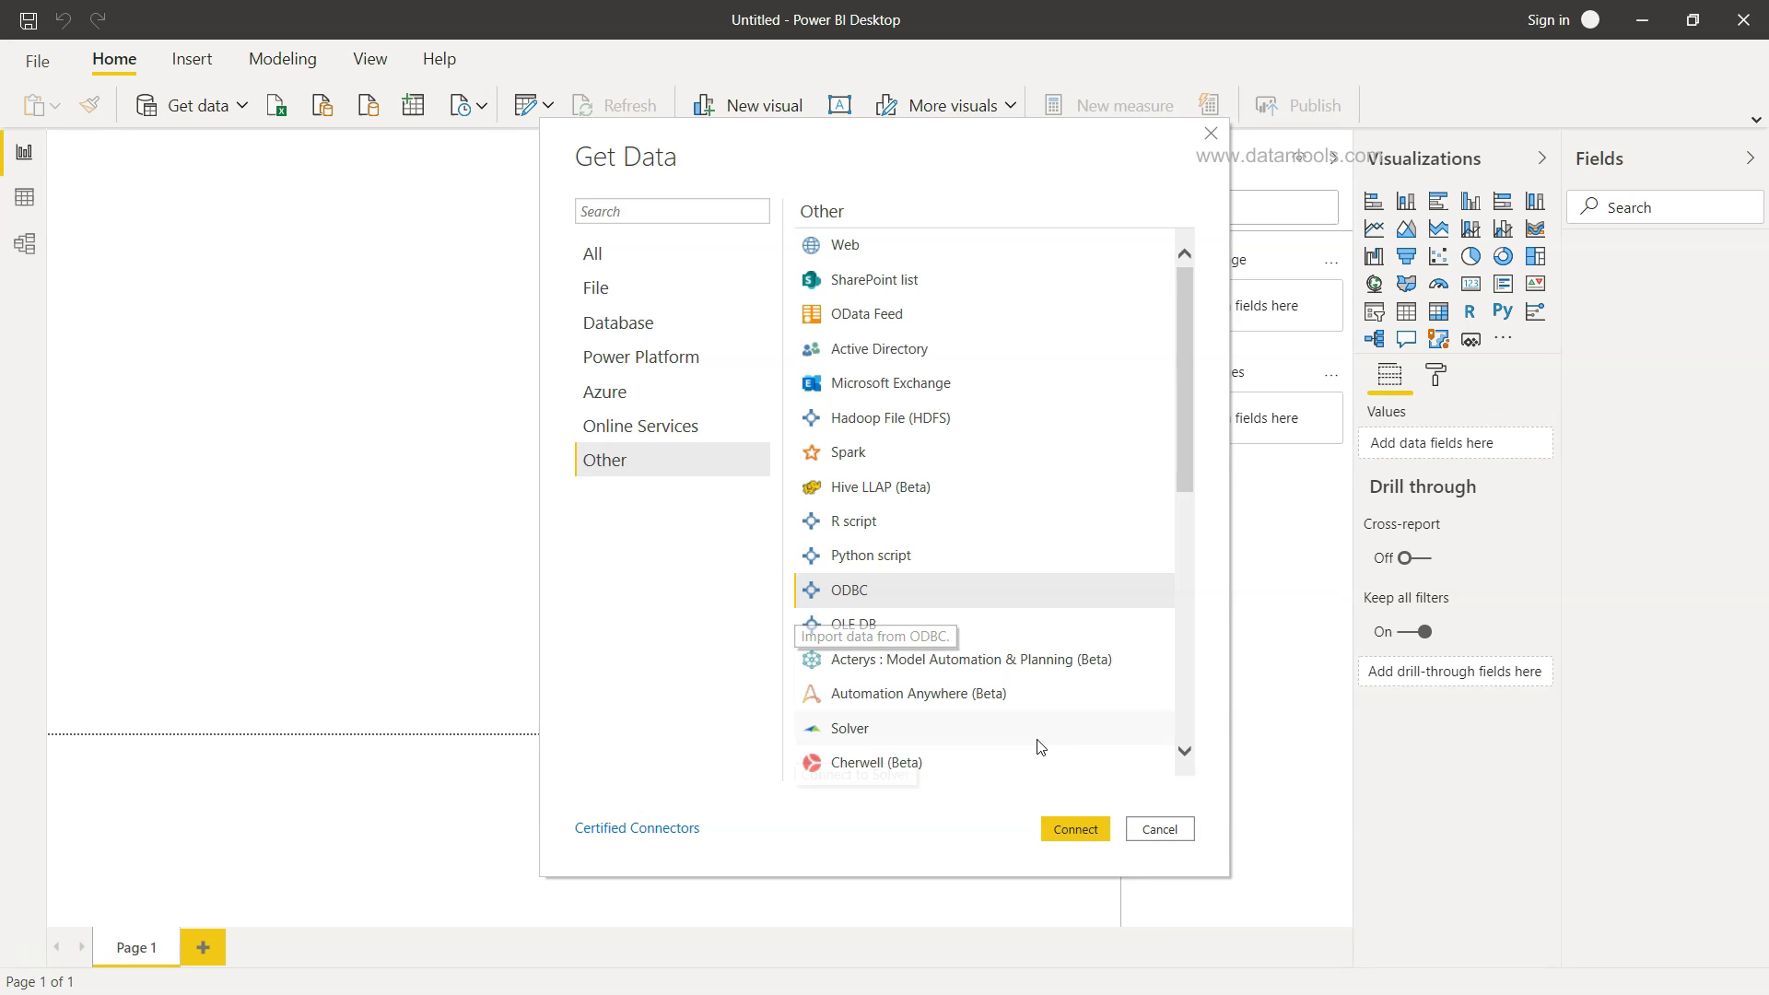
{"action": "left_click", "coordinate": [1078, 834]}
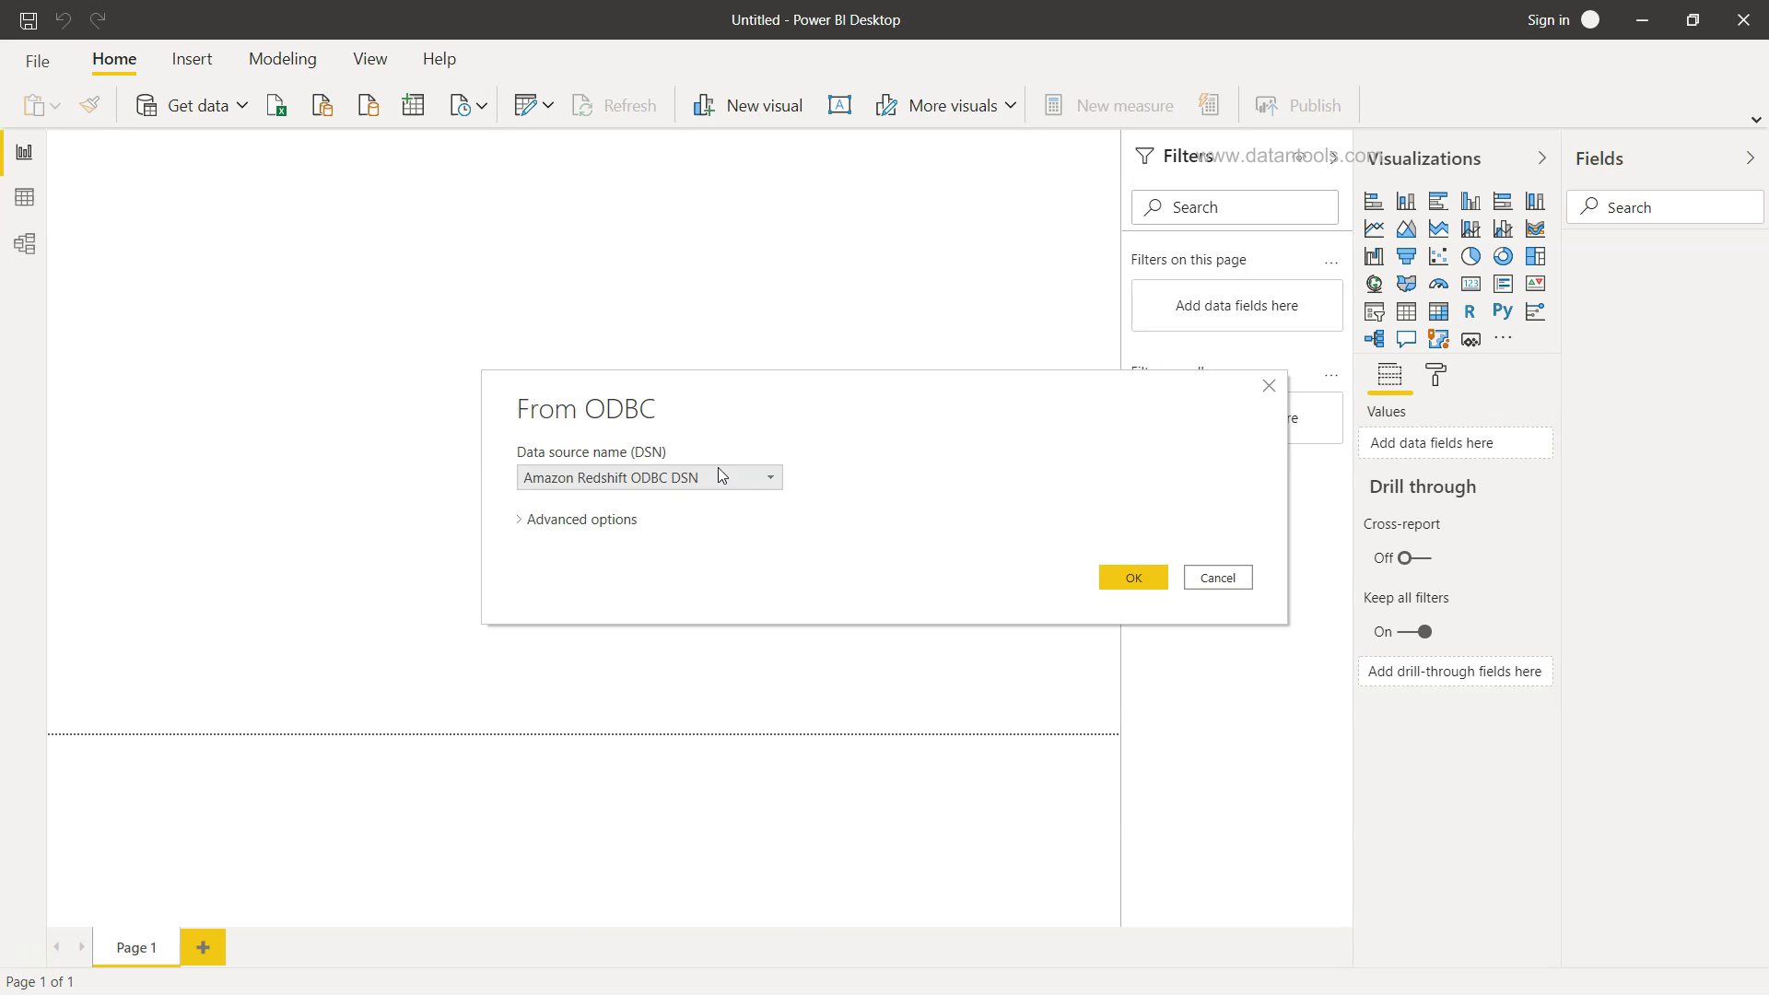
Select sqlite_chinook as the ODBC data source name and confirm.
{"action": "left_click", "coordinate": [717, 474]}
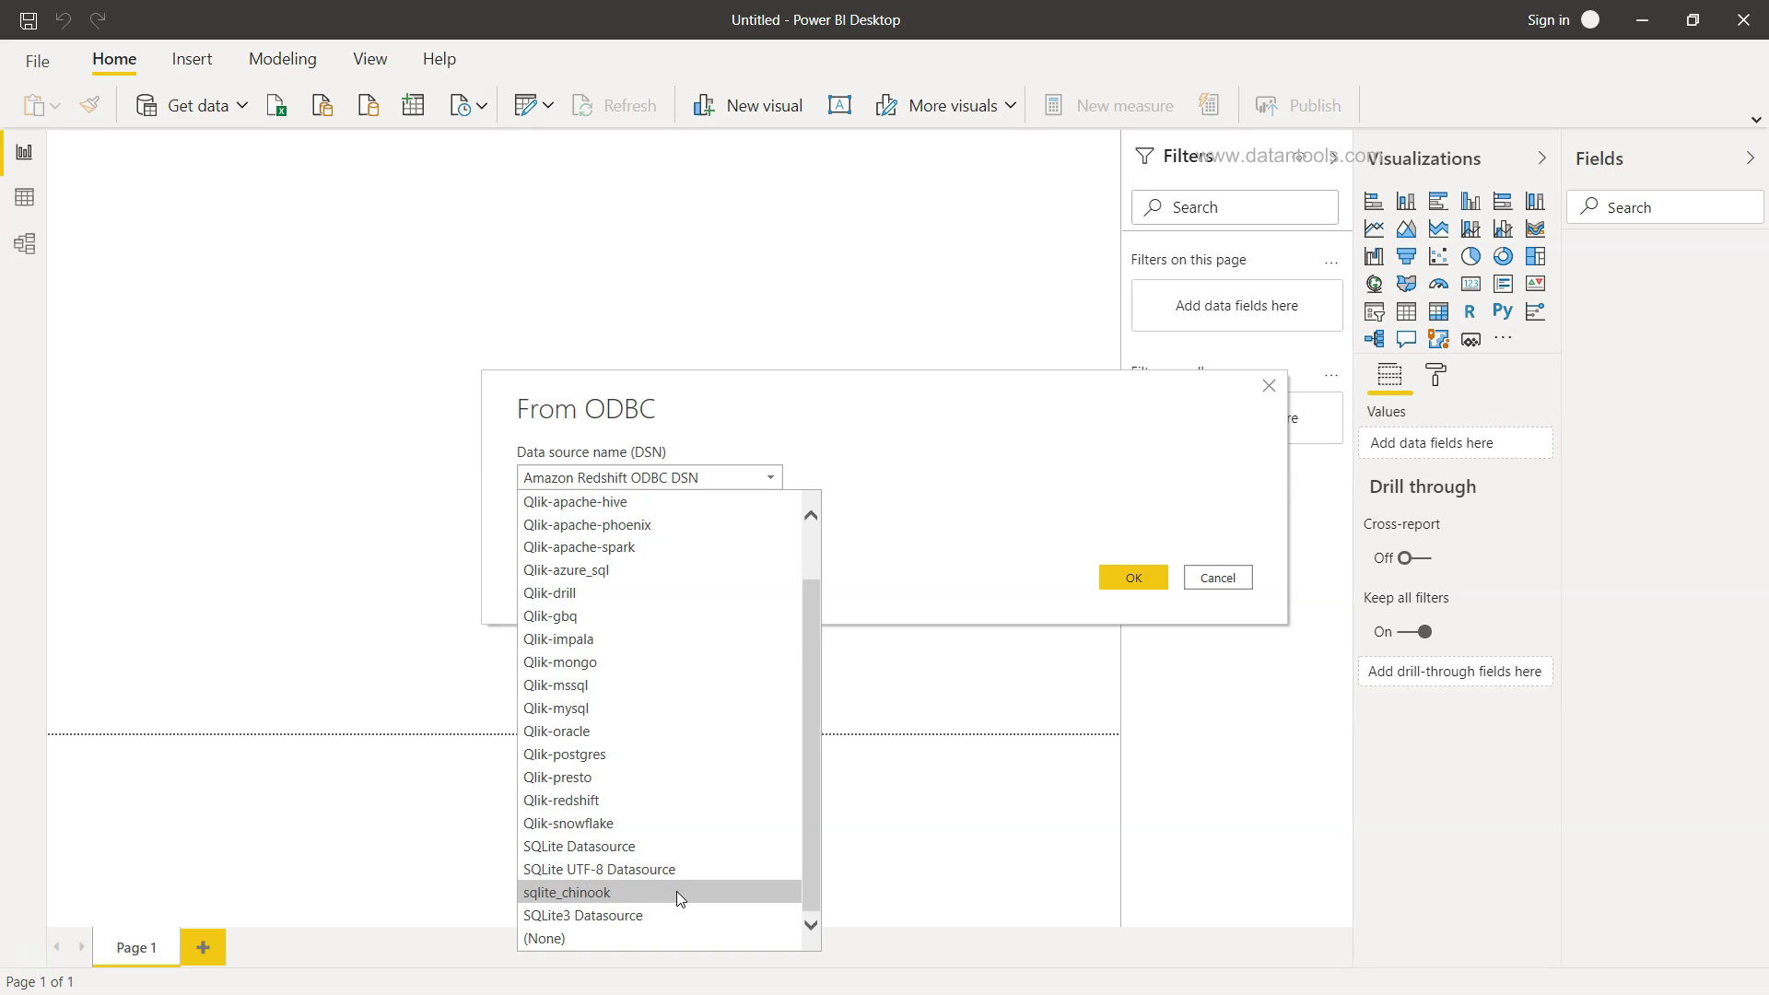
{"action": "left_click", "coordinate": [615, 894]}
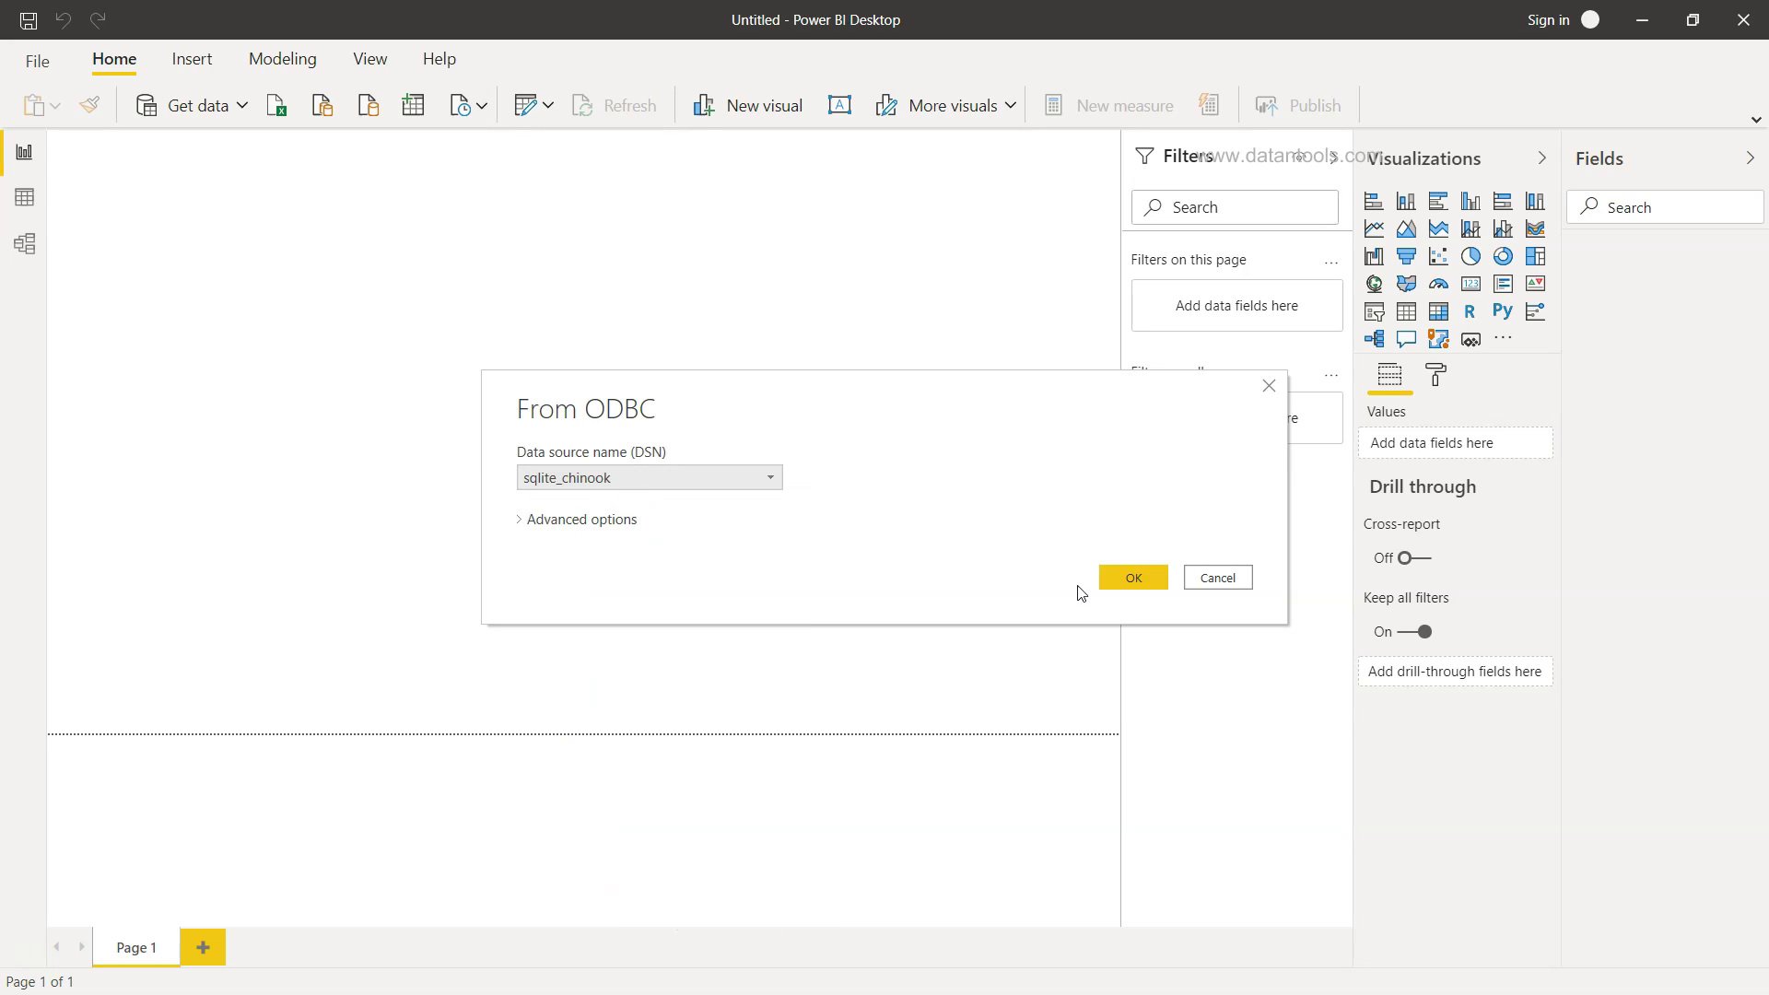
{"action": "left_click", "coordinate": [1141, 580]}
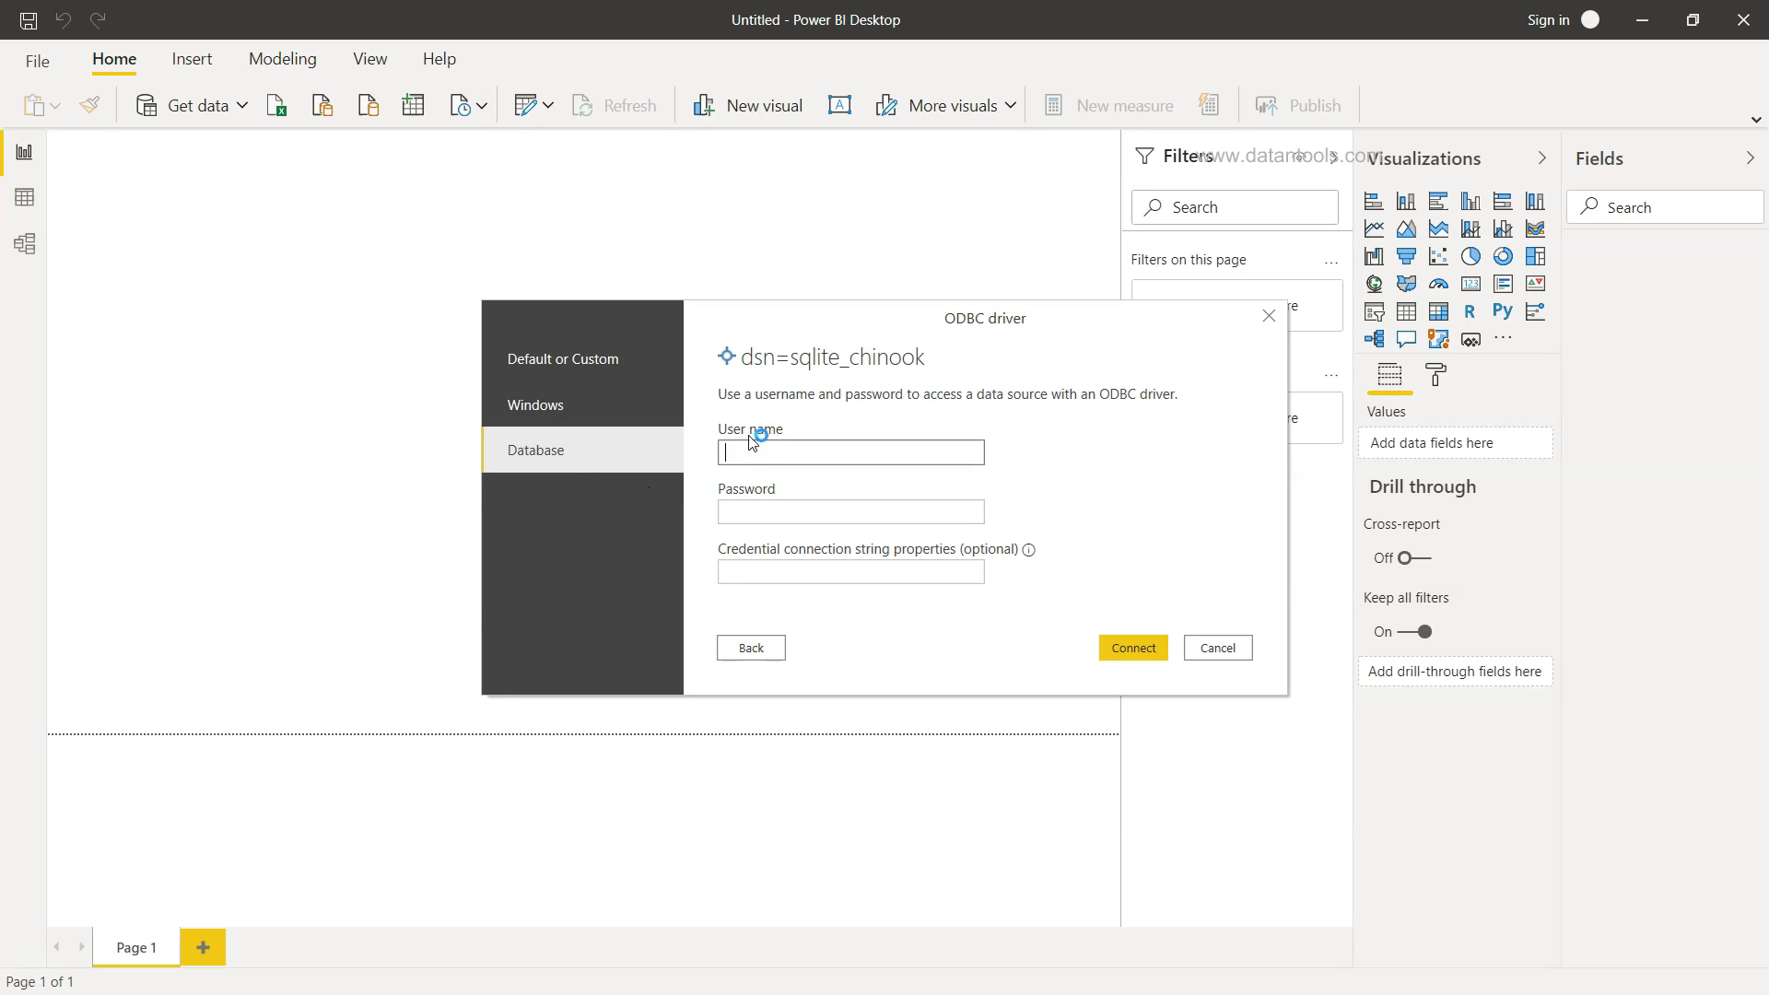
Connect with current Windows credentials to list the 13 tables in Navigator.
{"action": "left_click", "coordinate": [772, 569]}
{"action": "left_click", "coordinate": [638, 363]}
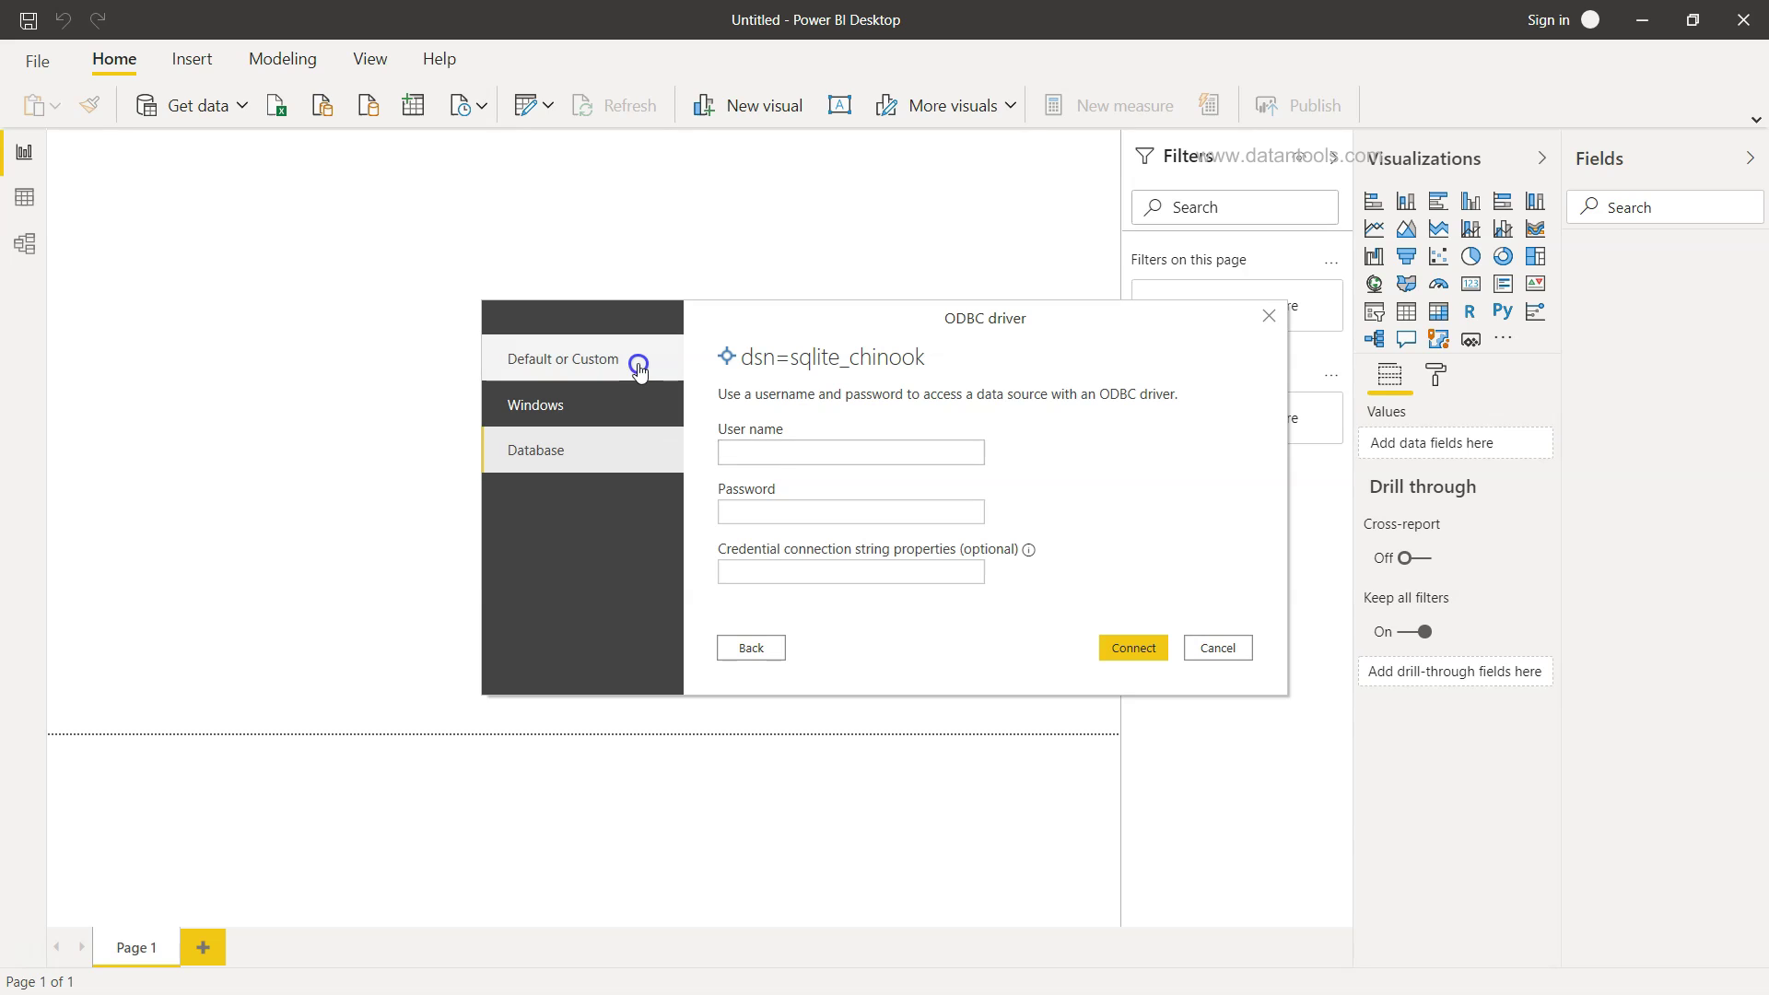
{"action": "left_click", "coordinate": [592, 416]}
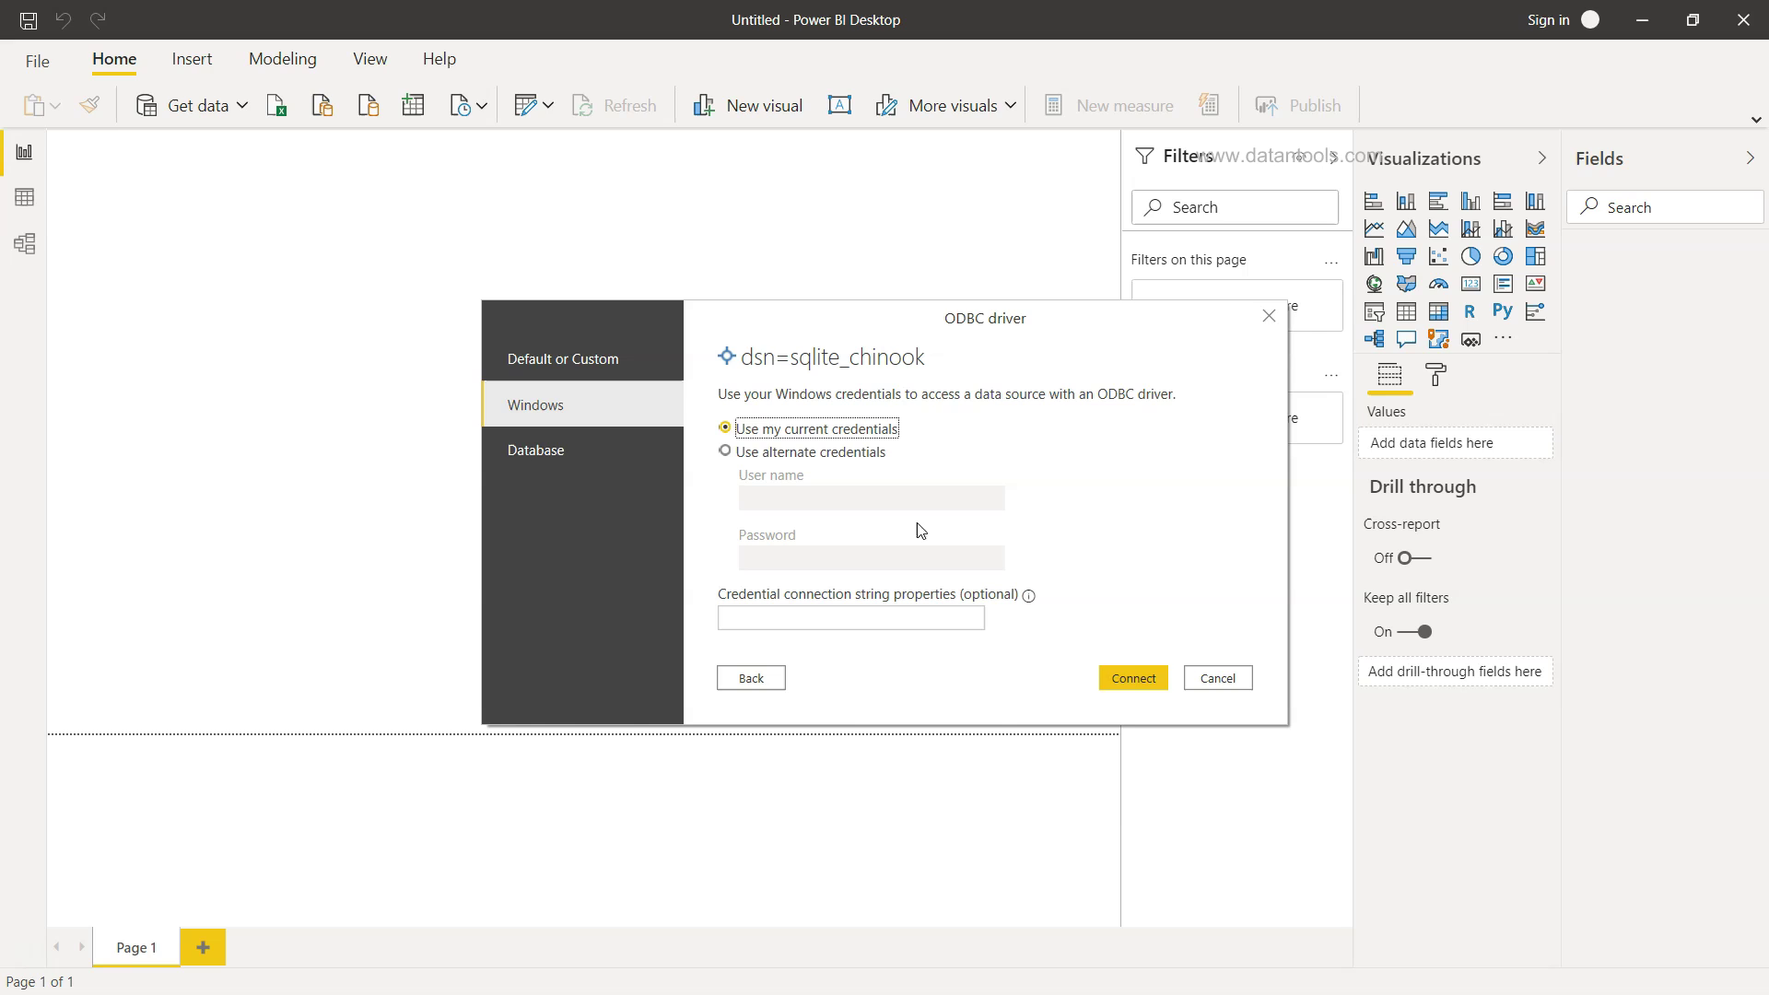
{"action": "left_click", "coordinate": [1128, 680]}
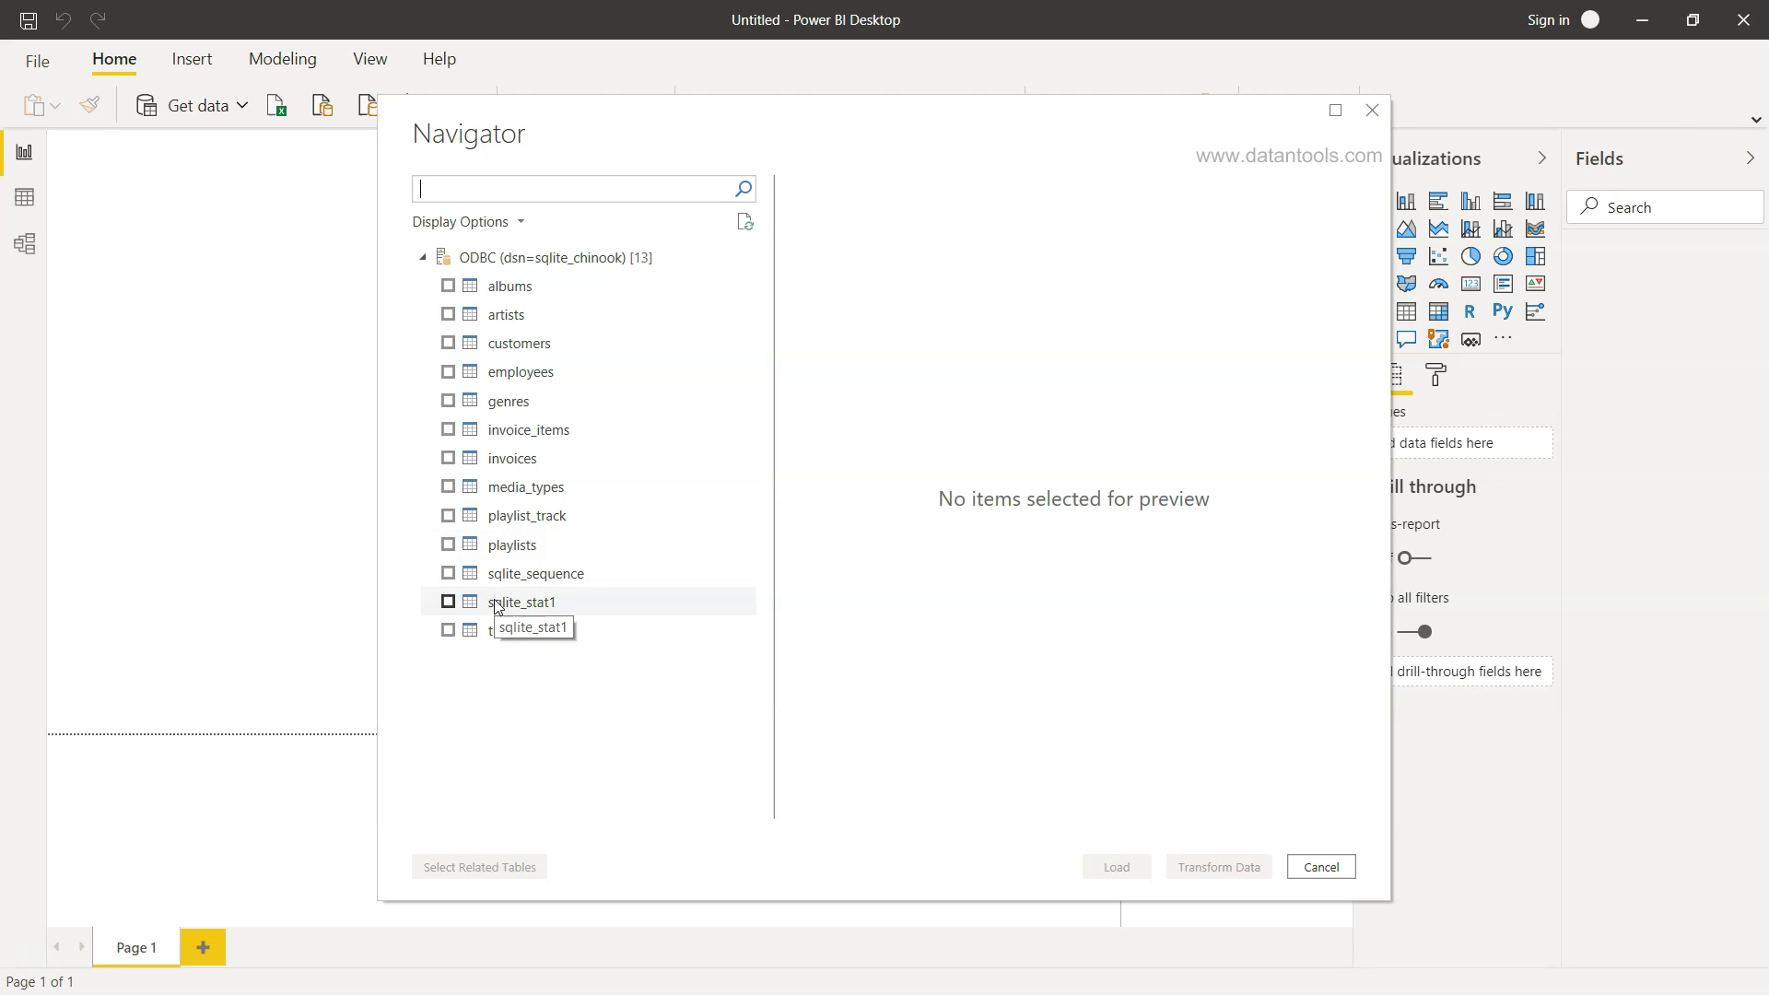
Tick the customers and employees tables in Navigator and load them.
{"action": "left_click", "coordinate": [447, 343]}
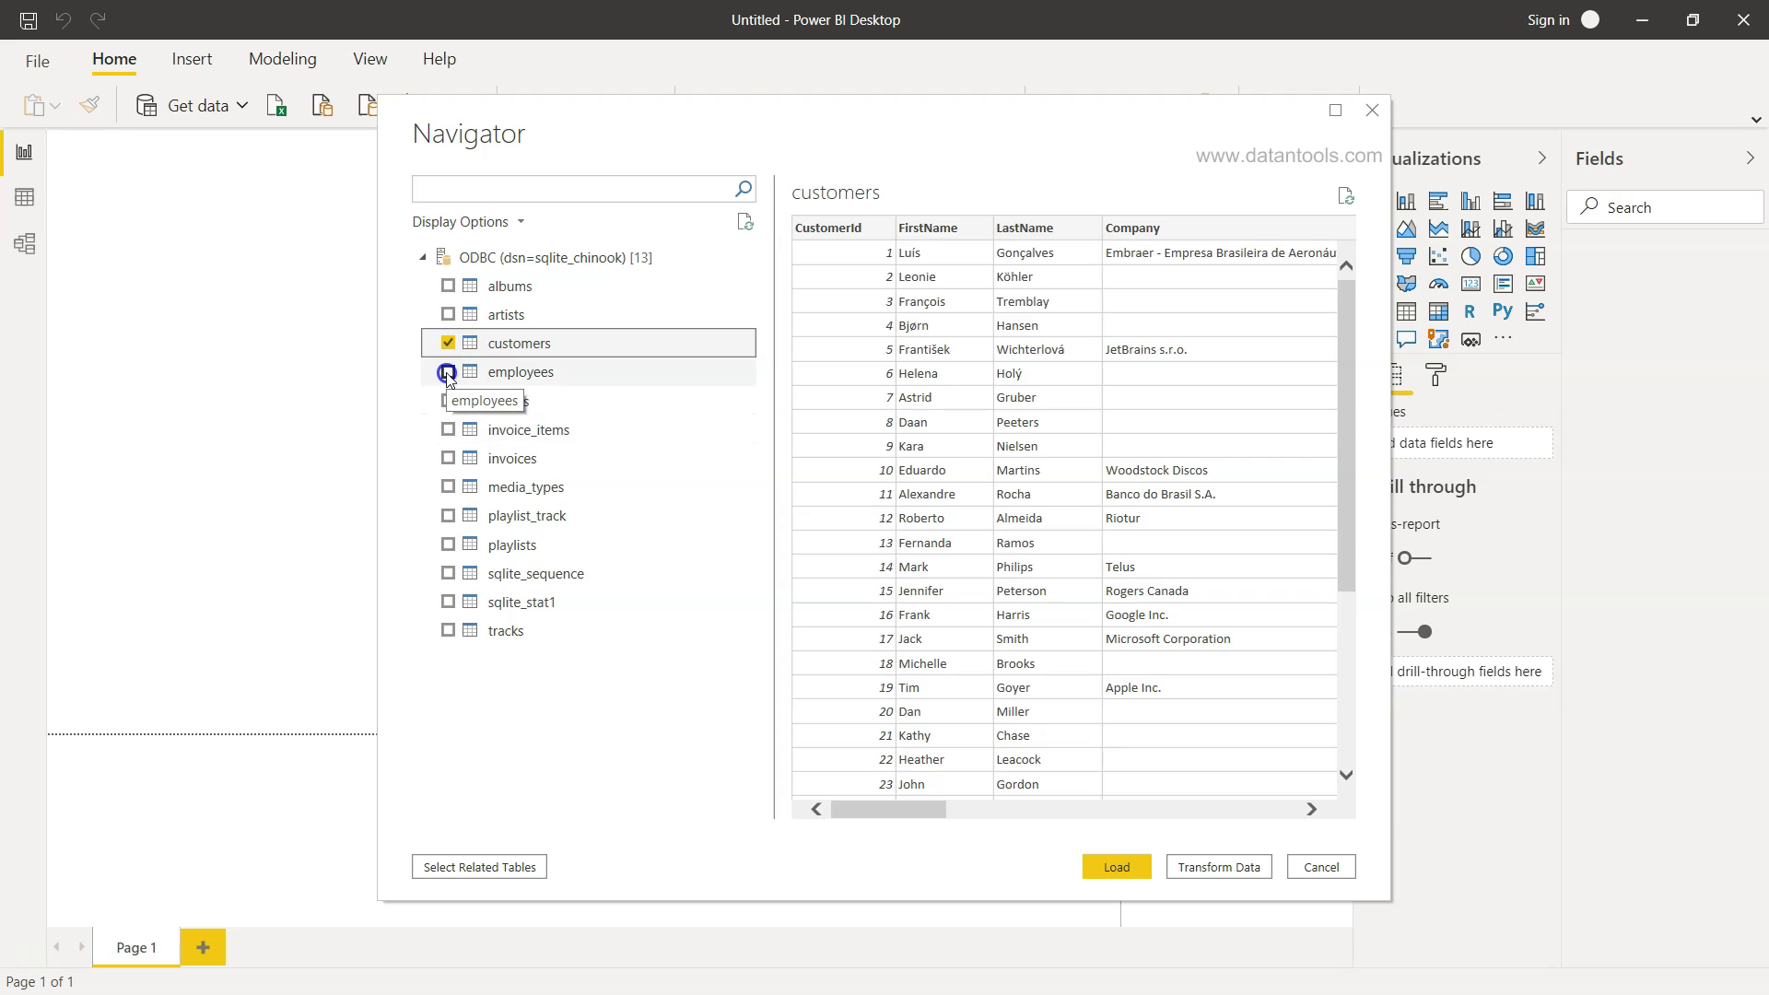
{"action": "left_click", "coordinate": [448, 371]}
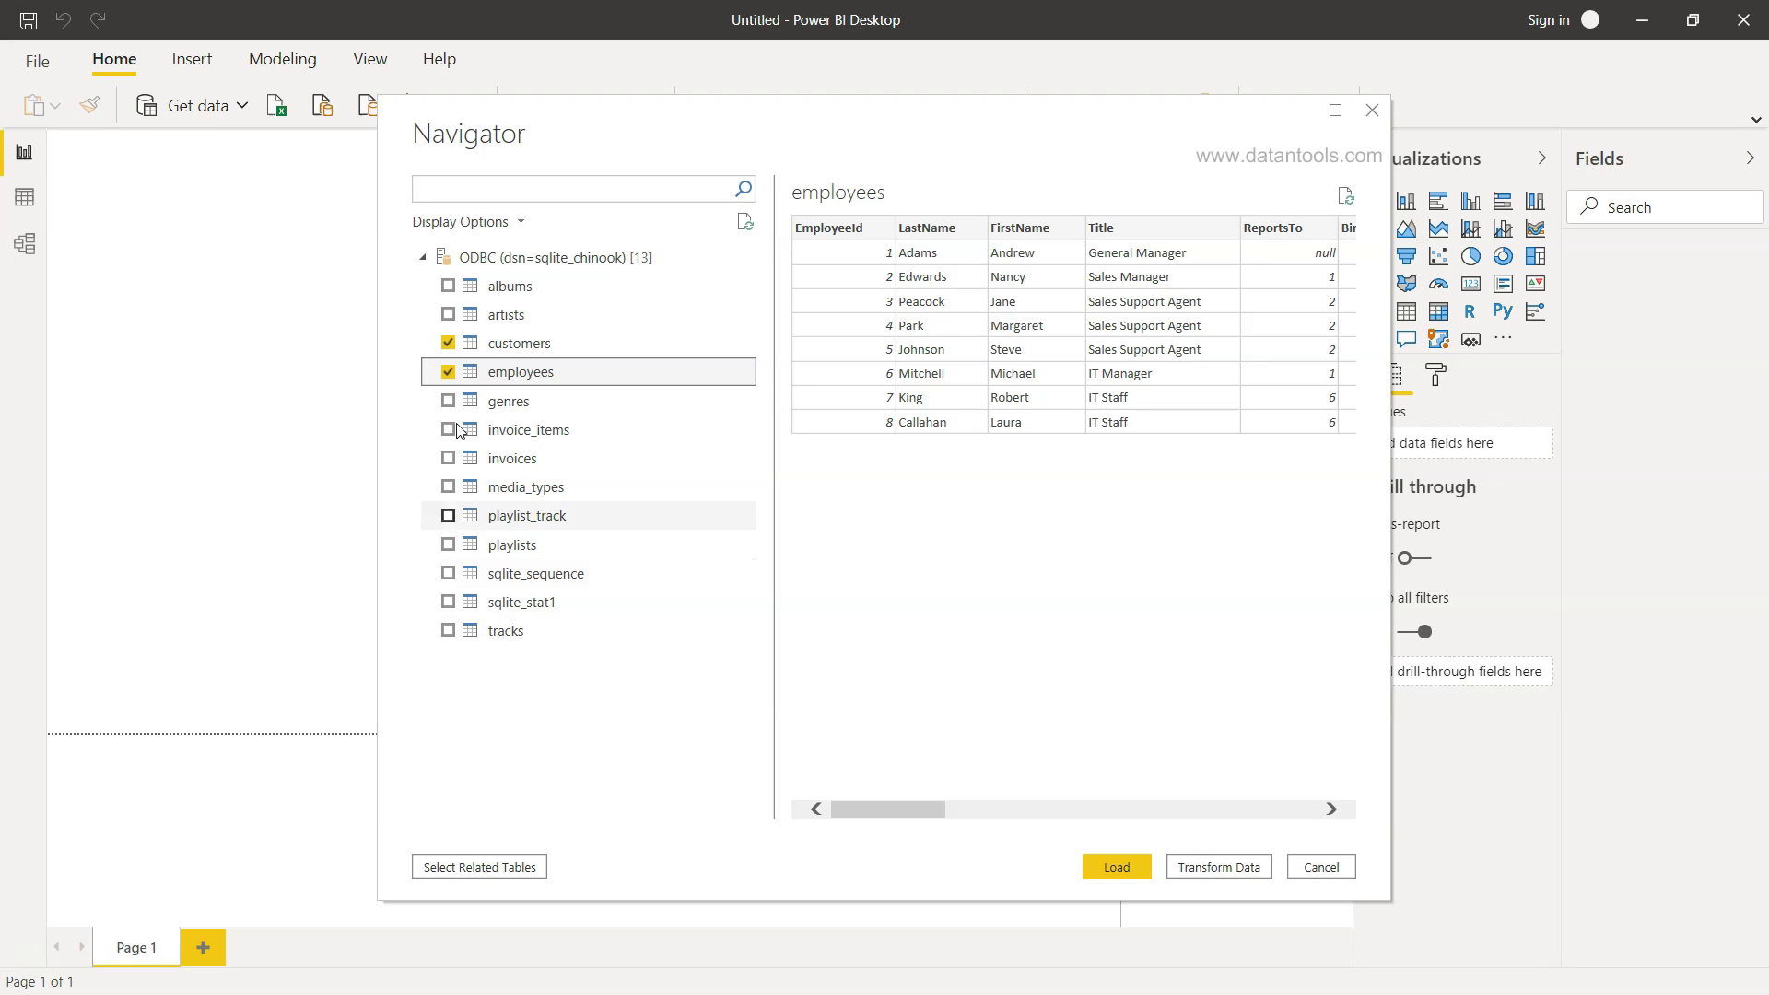
{"action": "left_click", "coordinate": [1113, 867]}
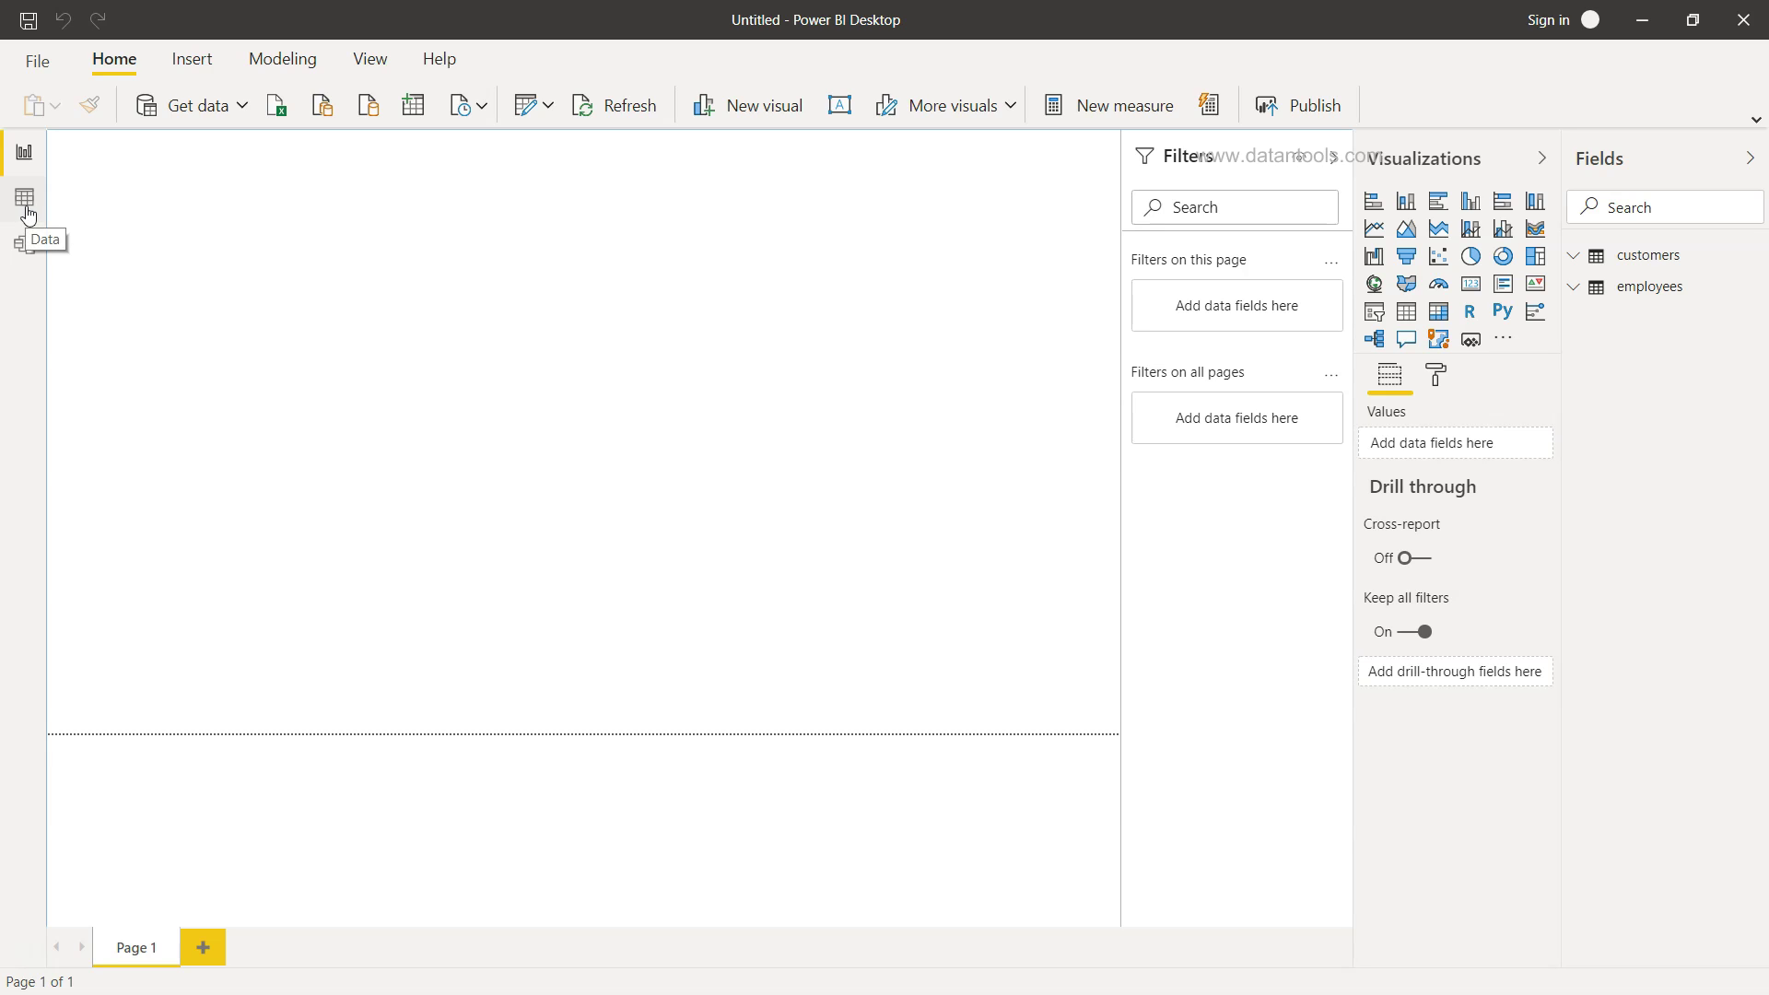
Review the employees table data, then enlarge the employees card in Model view to show all its fields.
{"action": "left_click", "coordinate": [25, 198]}
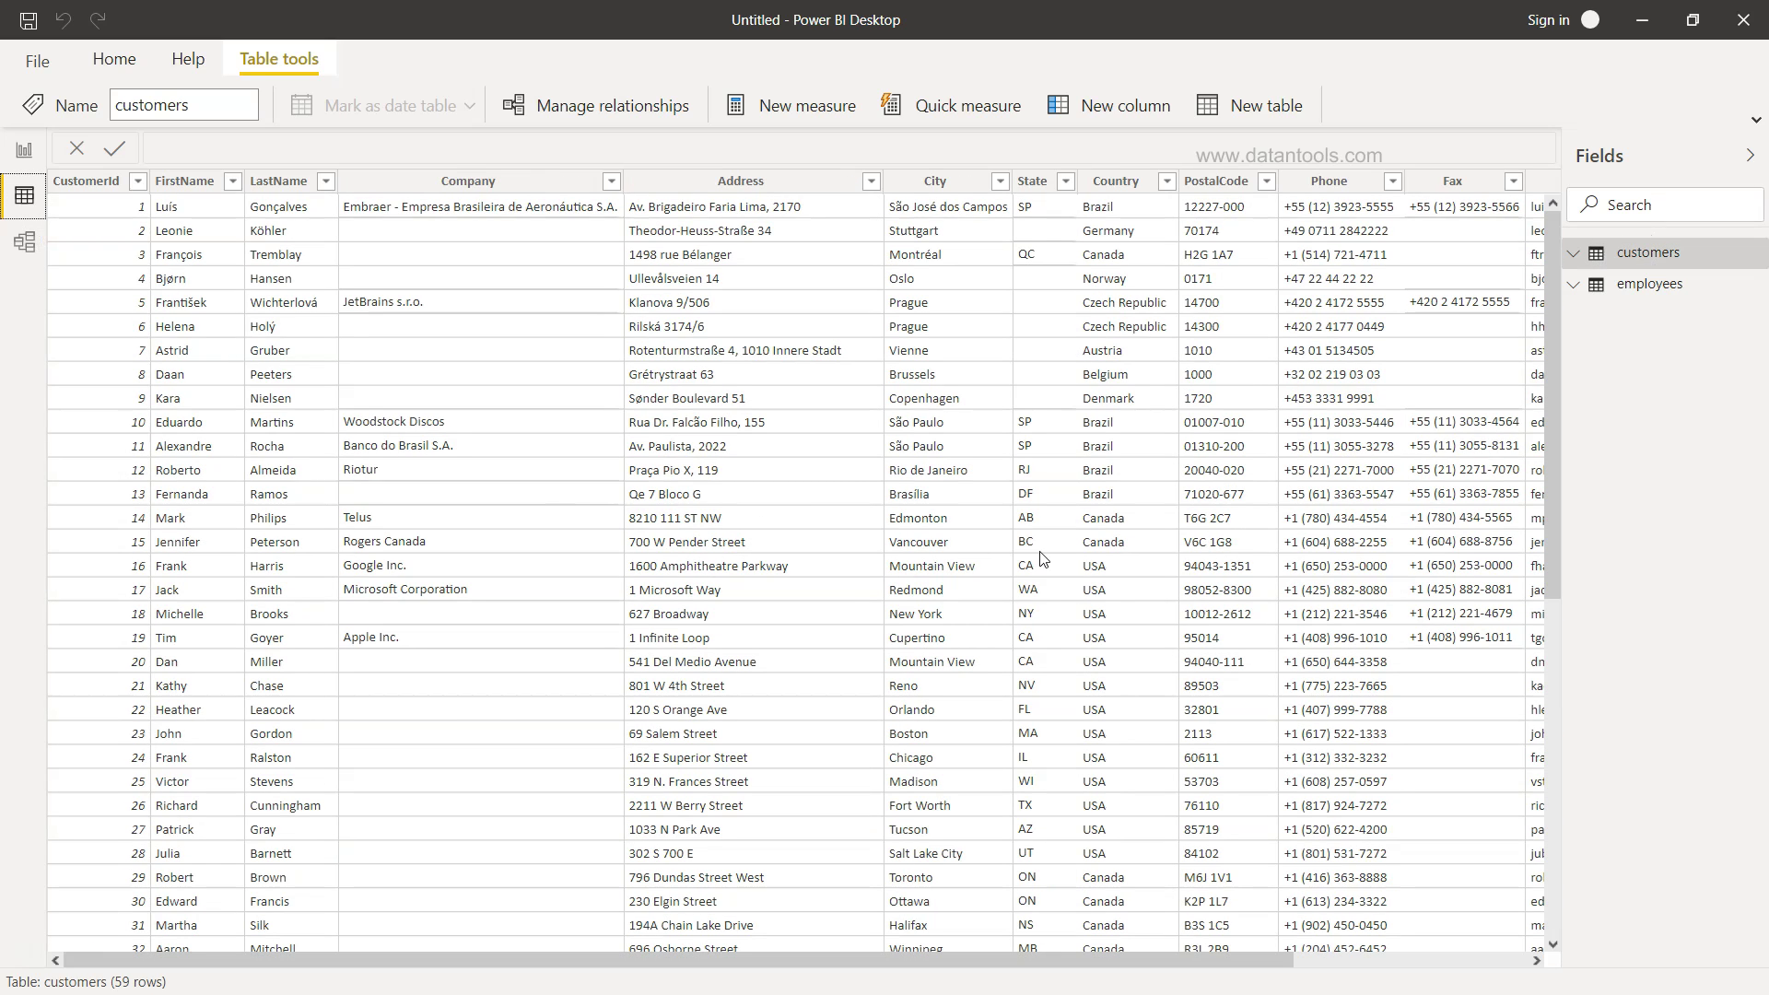
{"action": "left_click", "coordinate": [1667, 285]}
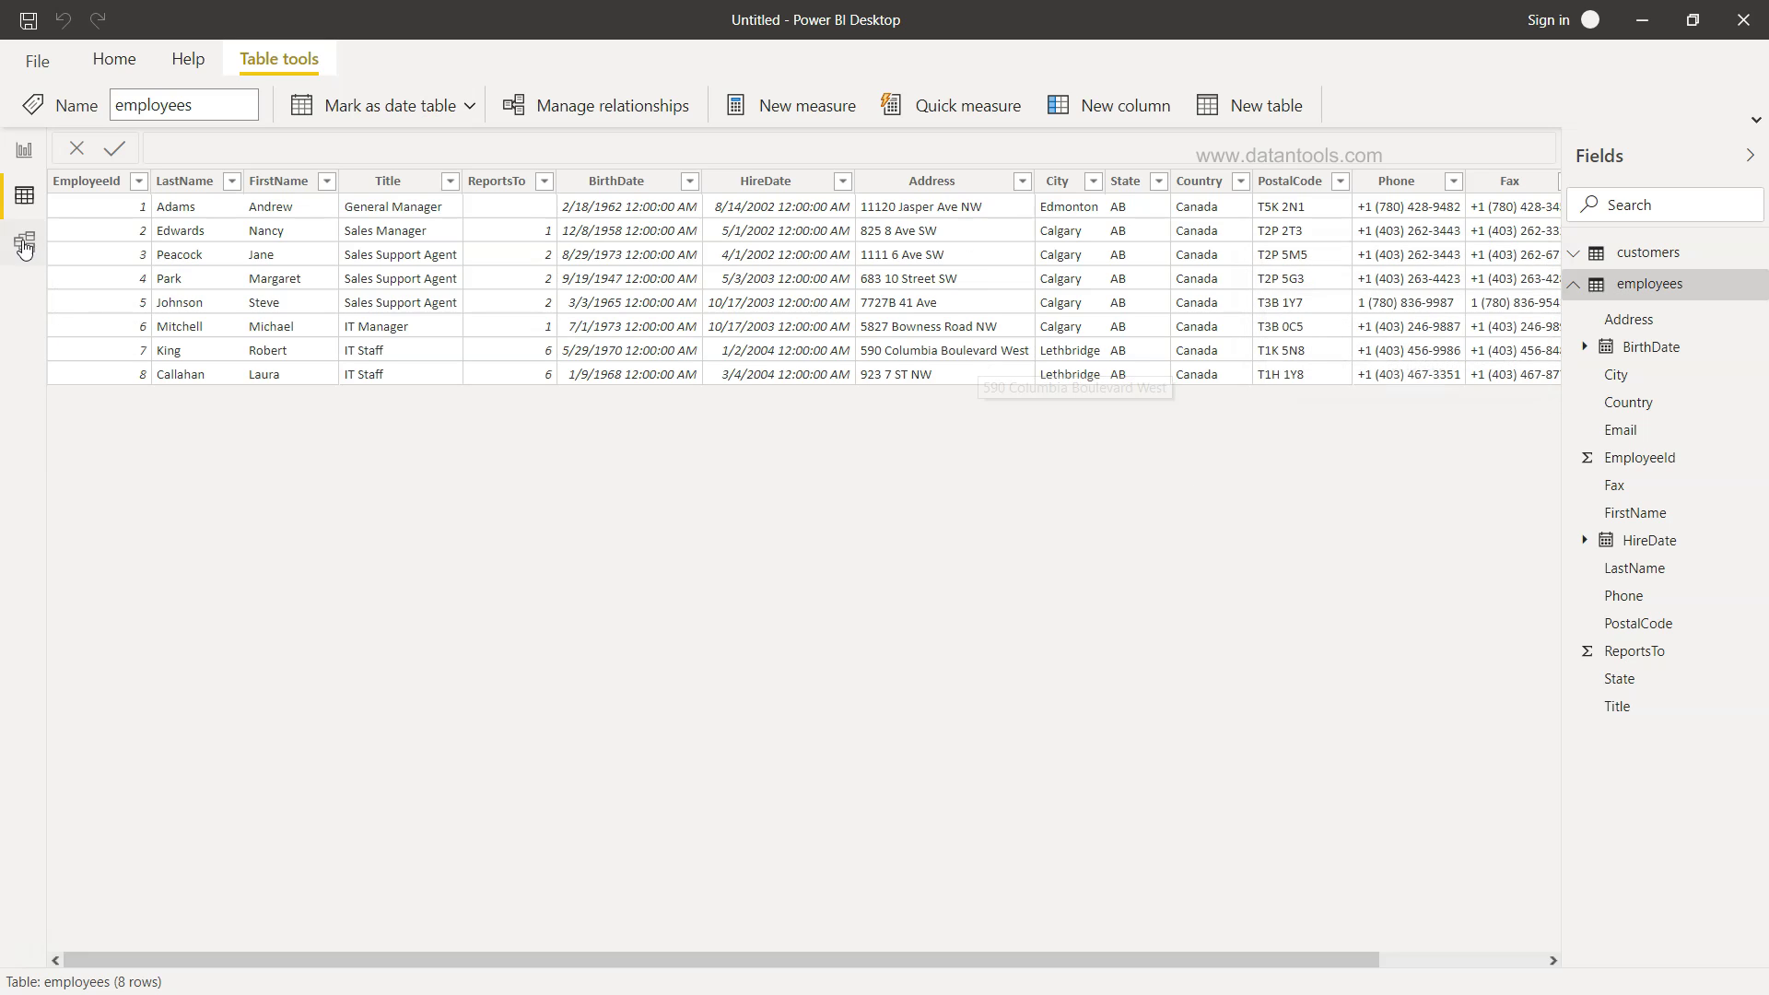
{"action": "left_click", "coordinate": [25, 242]}
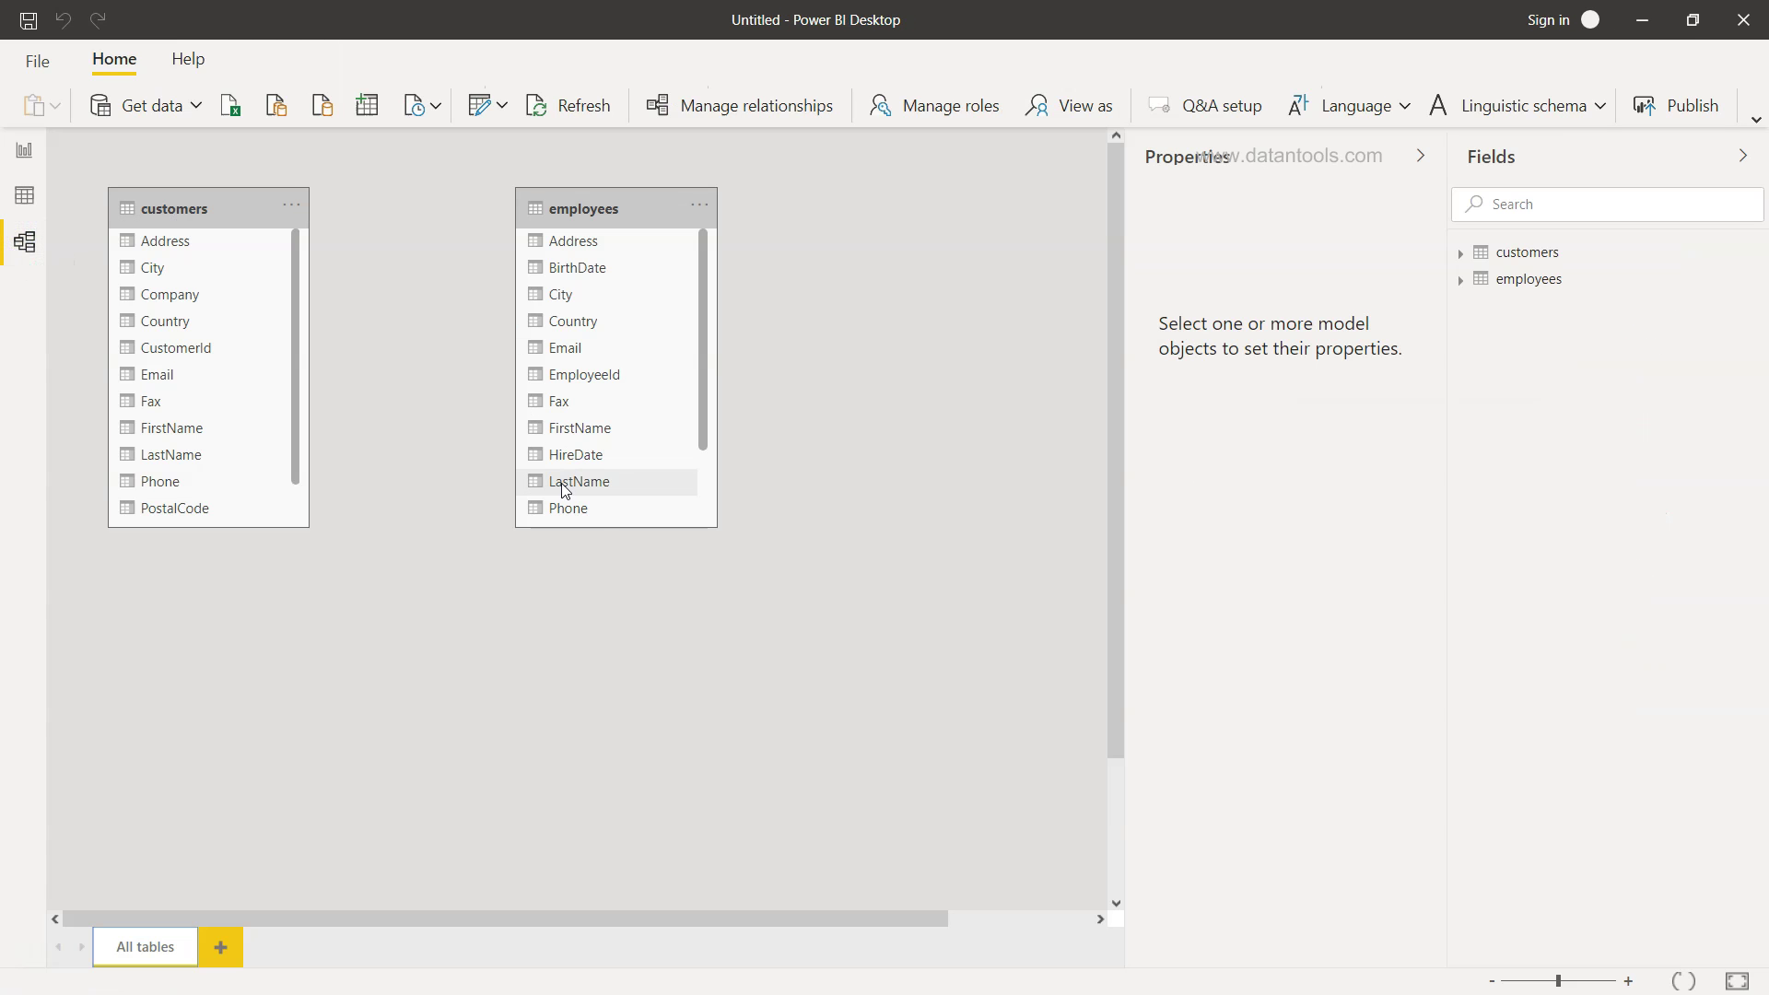
{"action": "left_click_drag", "start_coordinate": [605, 527], "coordinate": [604, 742]}
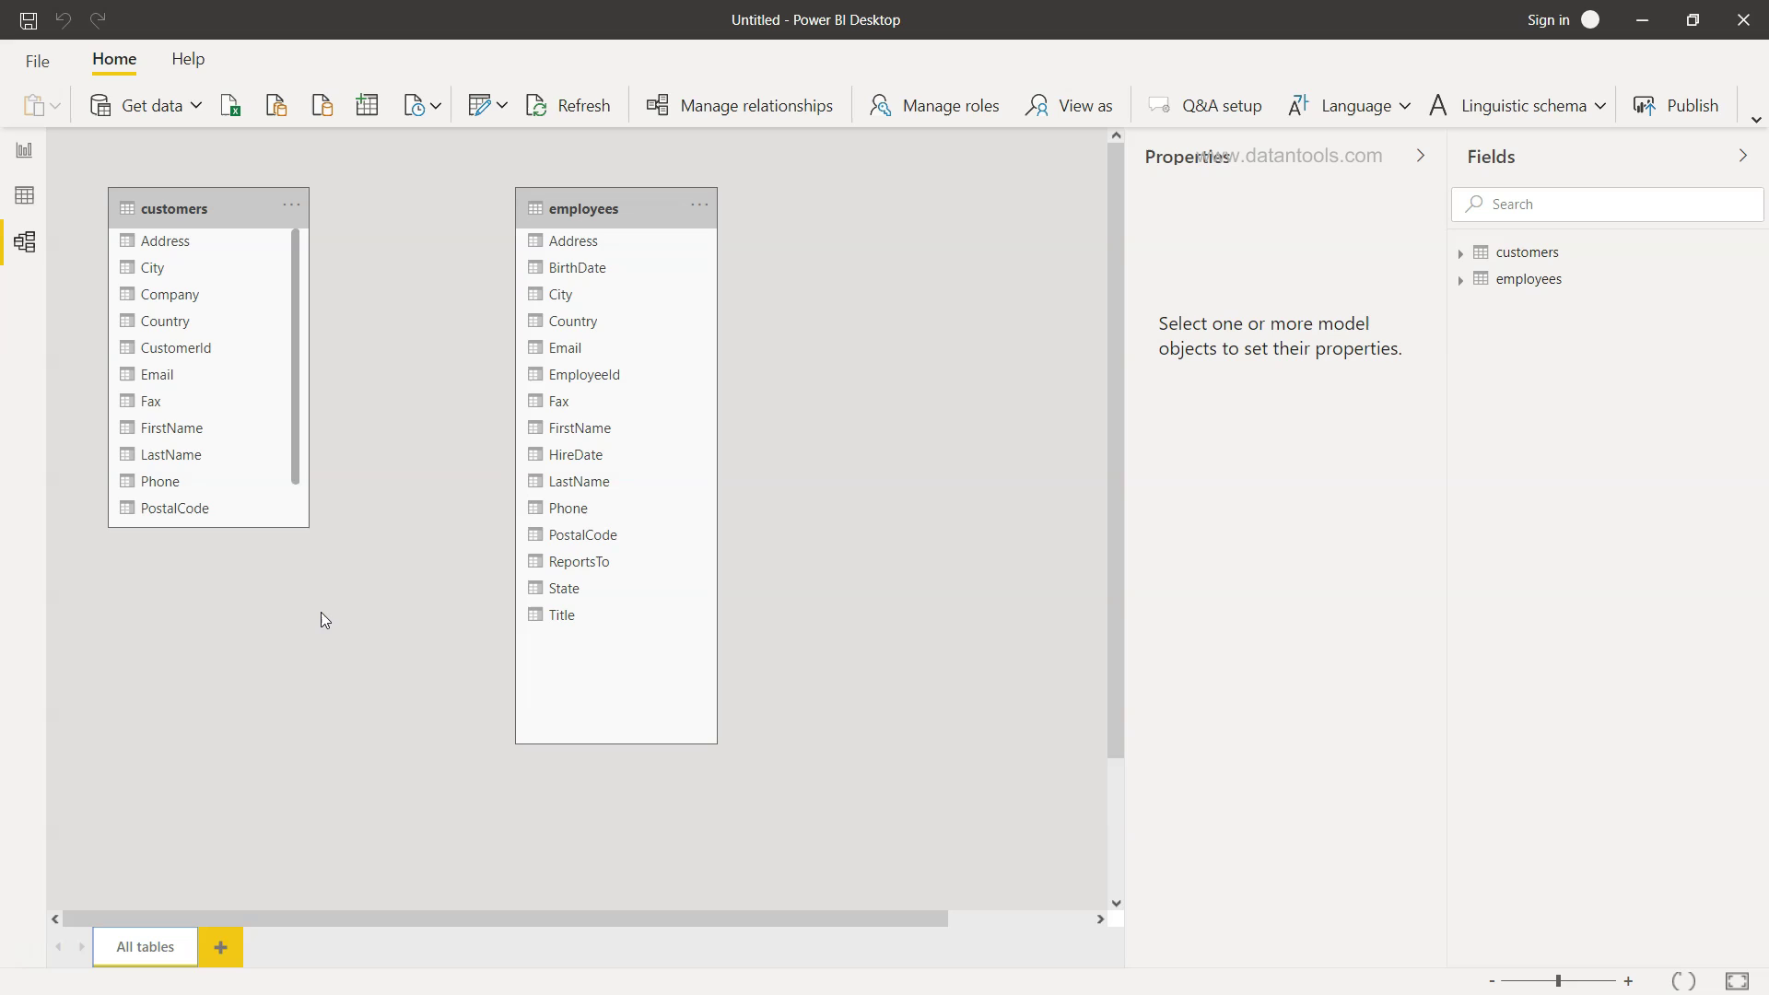
{"action": "left_click", "coordinate": [289, 546]}
Load the albums and artists tables from the recent ODBC source dsn=sqlite_chinook.
{"action": "left_click", "coordinate": [429, 107]}
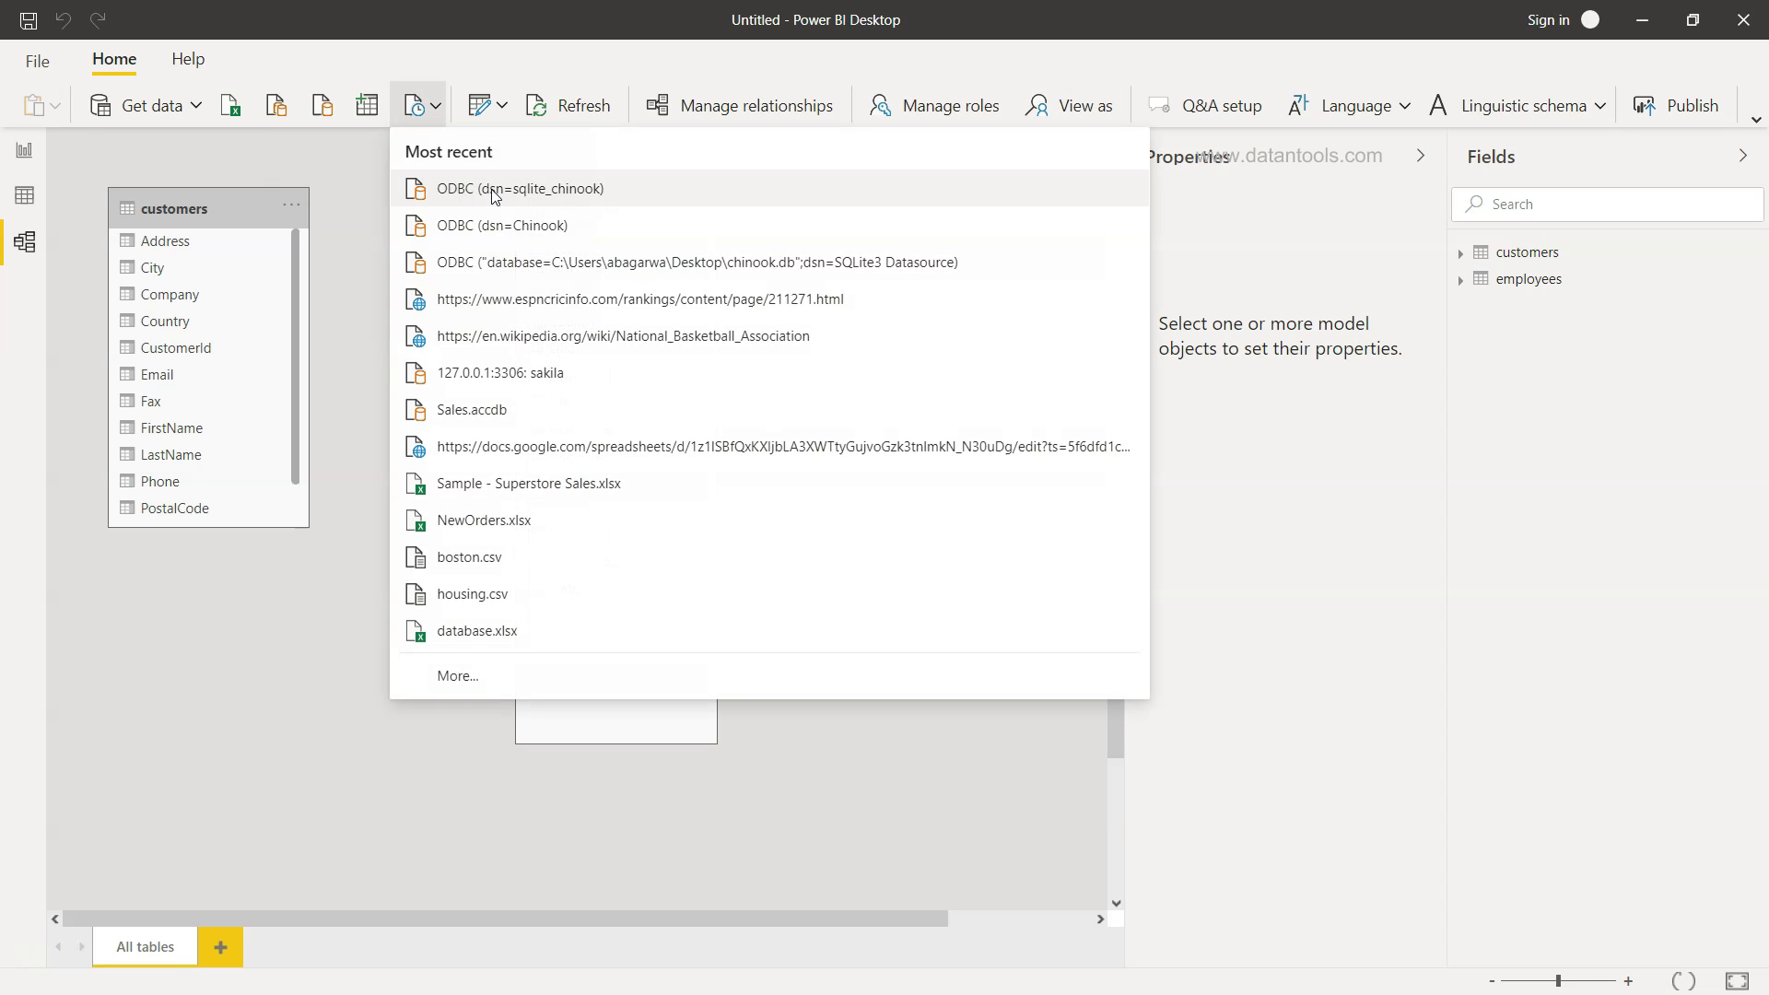
{"action": "left_click", "coordinate": [553, 190]}
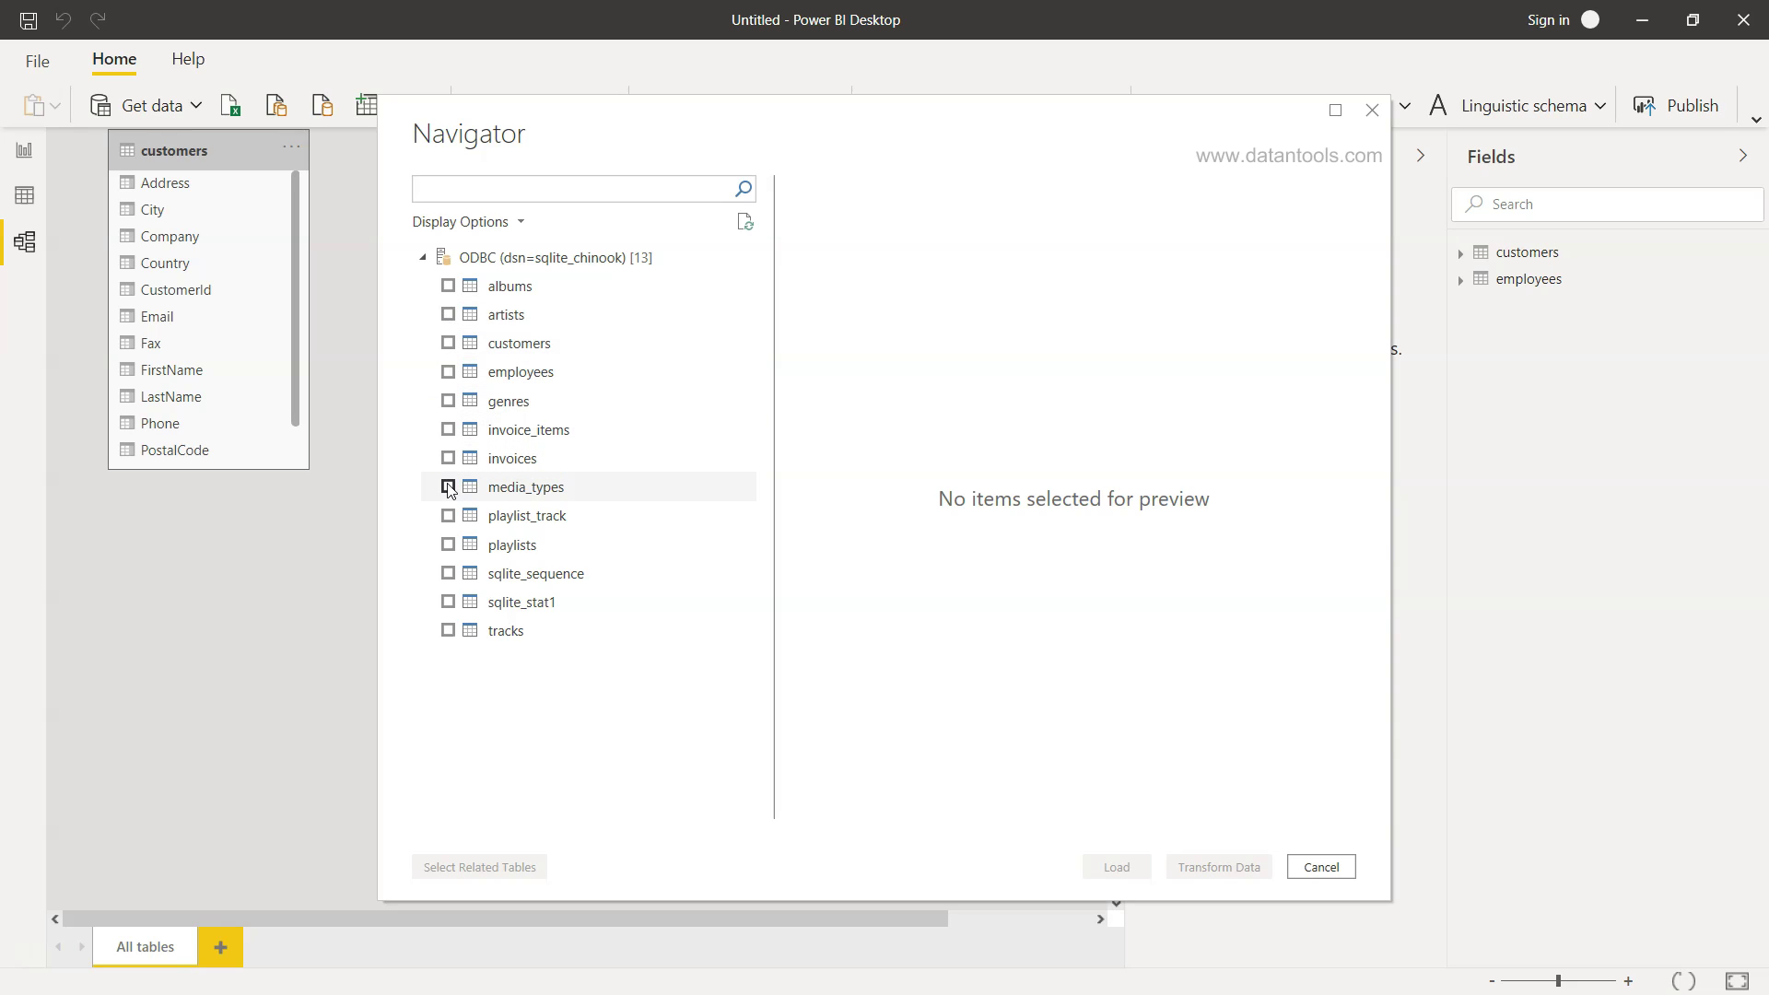
{"action": "left_click", "coordinate": [448, 285]}
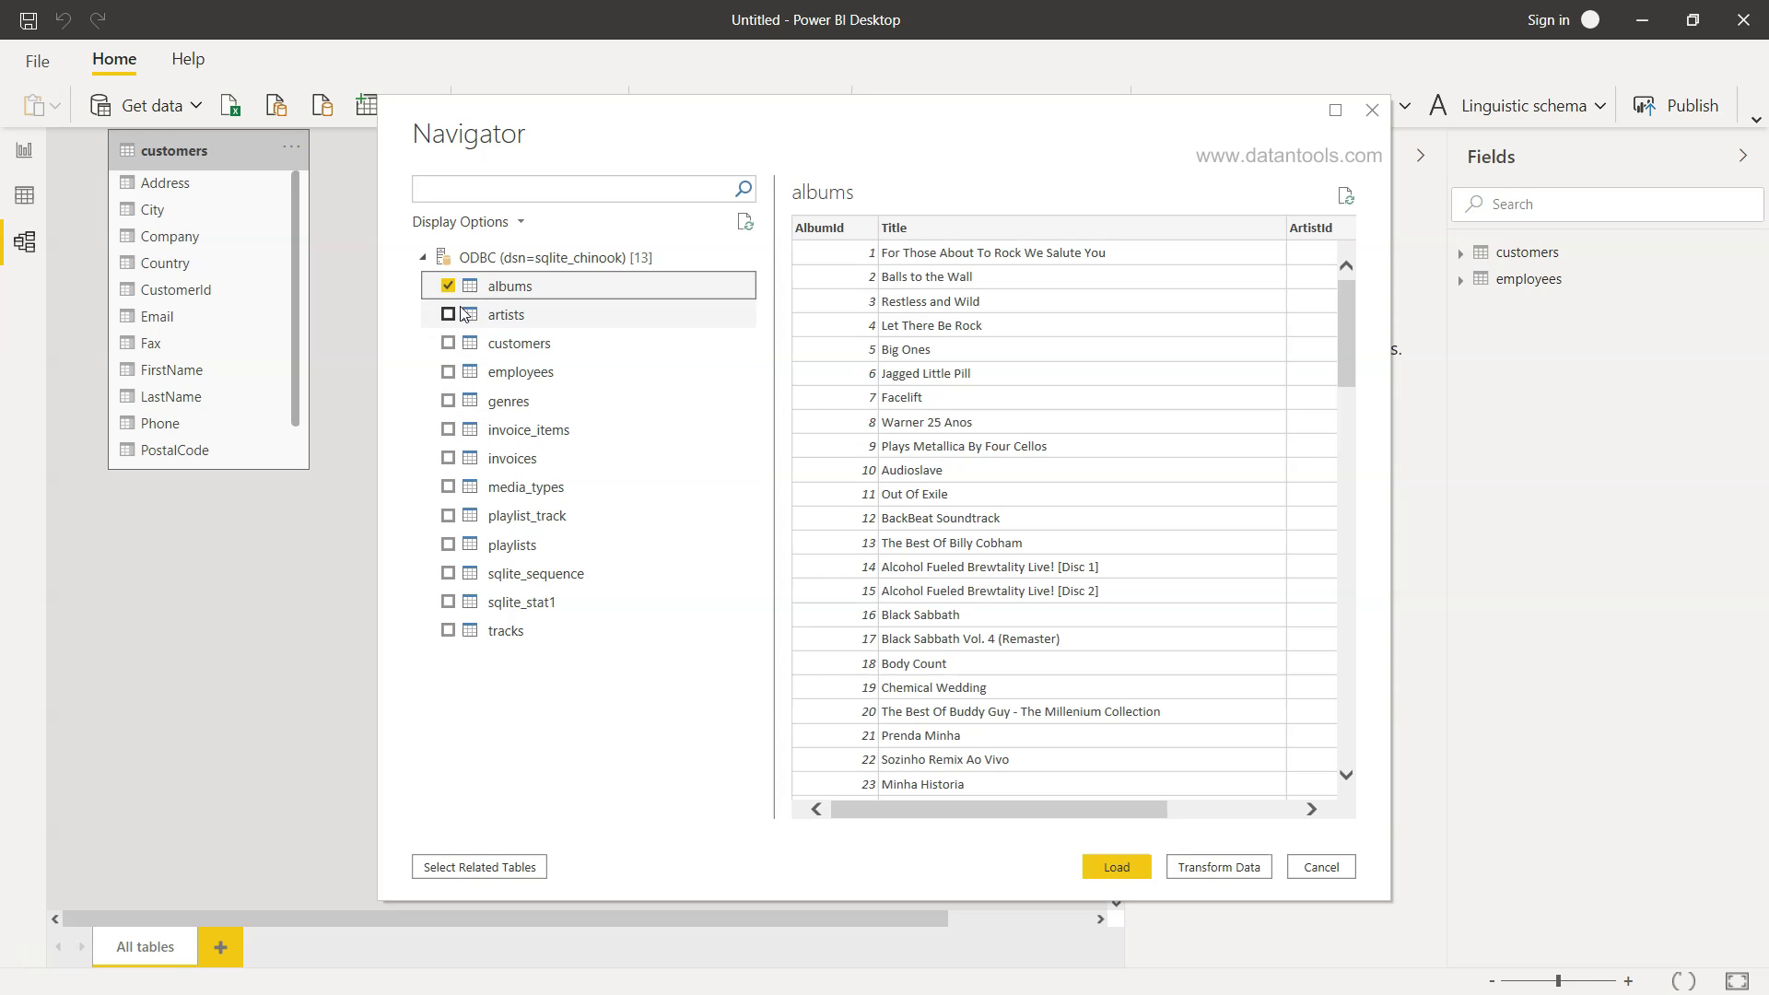
{"action": "left_click", "coordinate": [448, 315]}
{"action": "left_click", "coordinate": [1116, 867]}
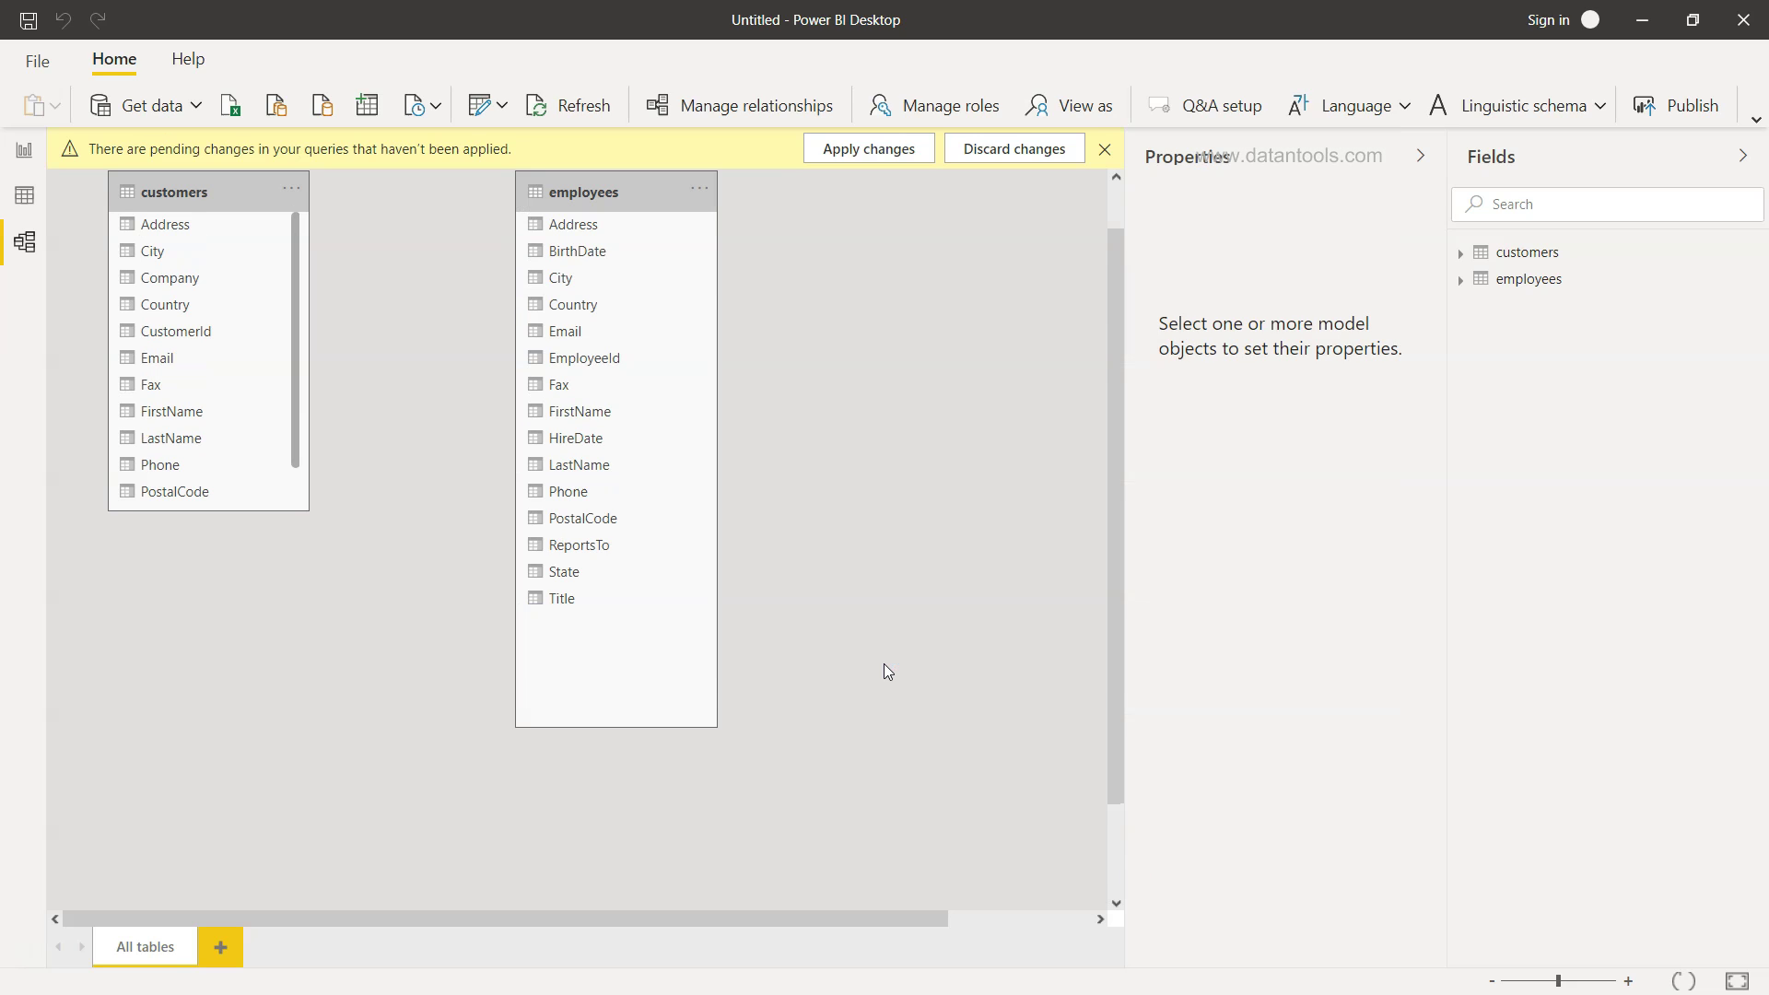
Apply the pending query changes, then collapse the Properties and Fields panes.
{"action": "left_click", "coordinate": [869, 148]}
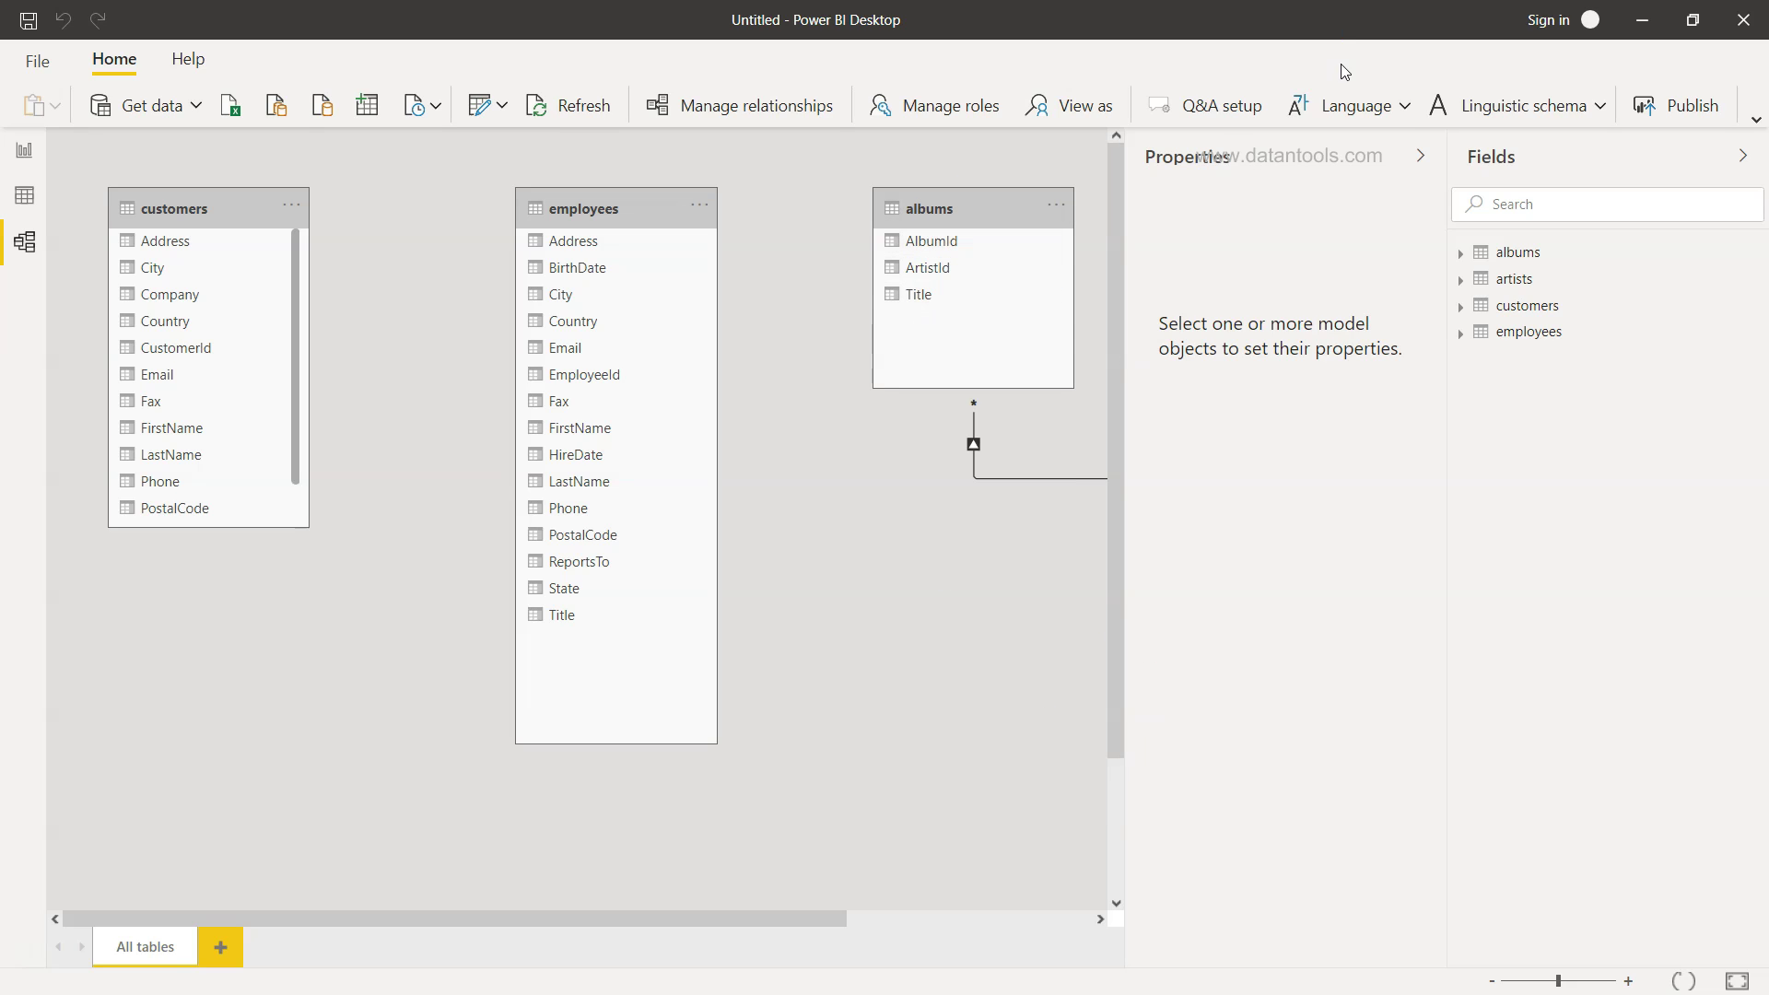
{"action": "left_click", "coordinate": [1420, 155]}
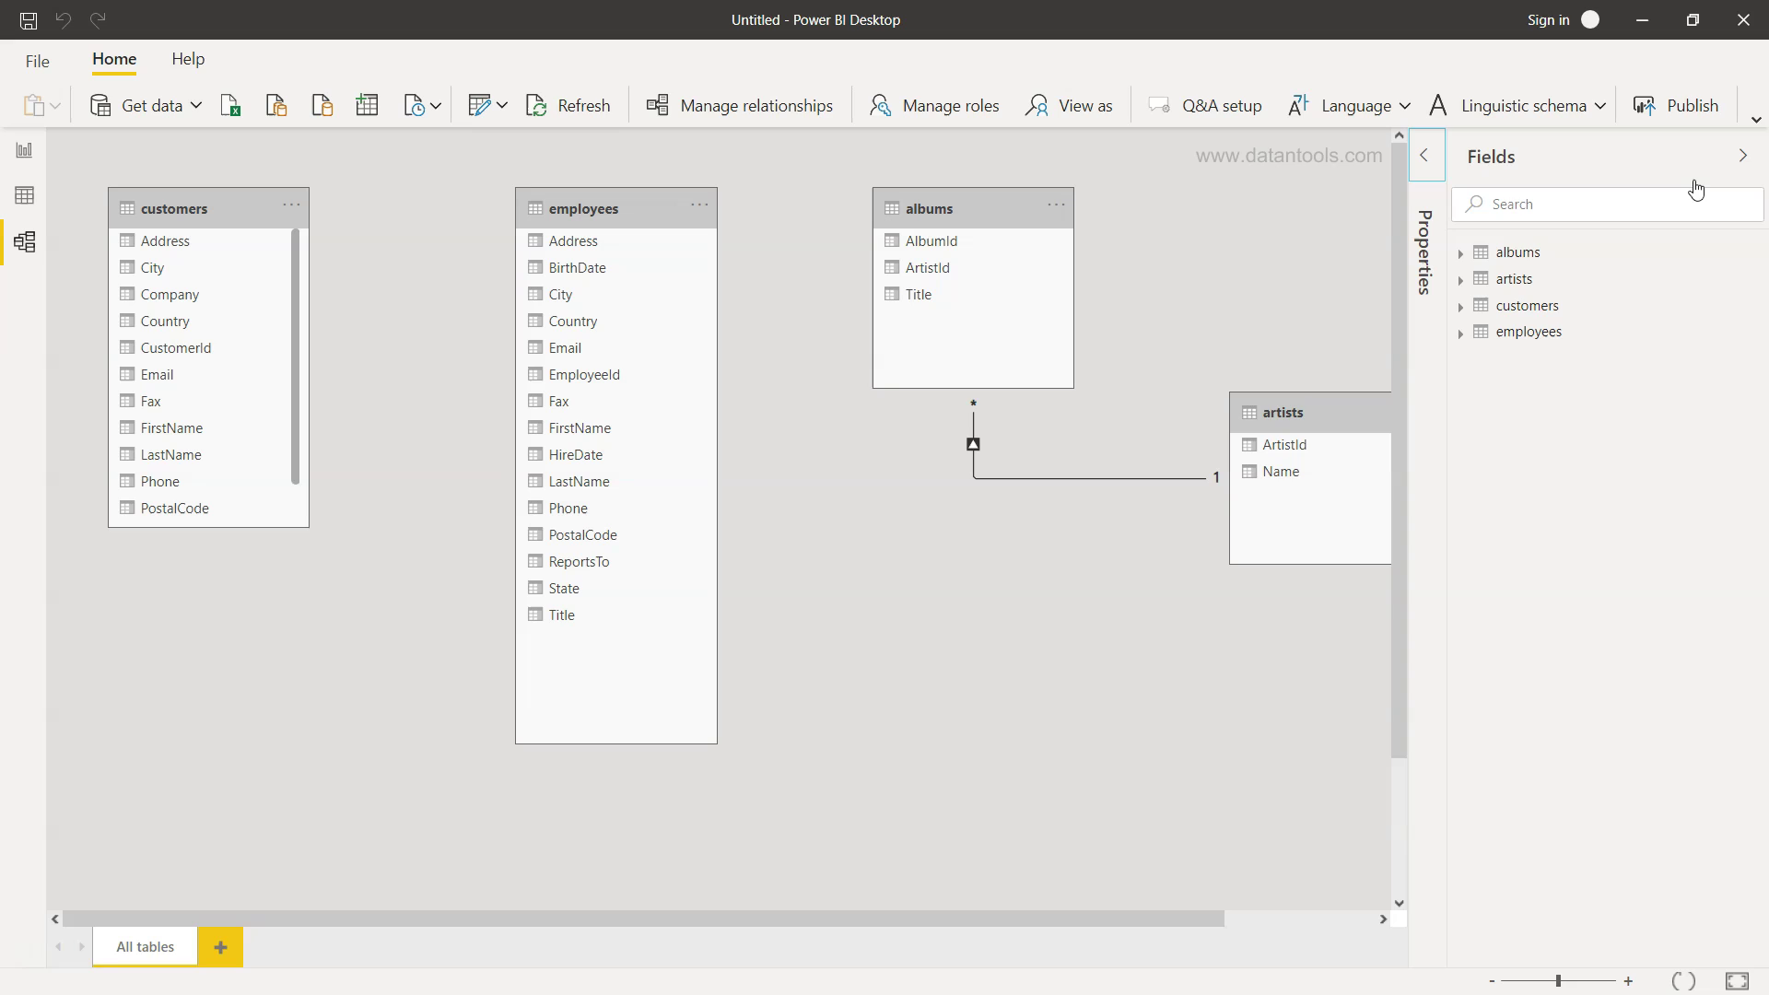
{"action": "left_click", "coordinate": [1743, 156]}
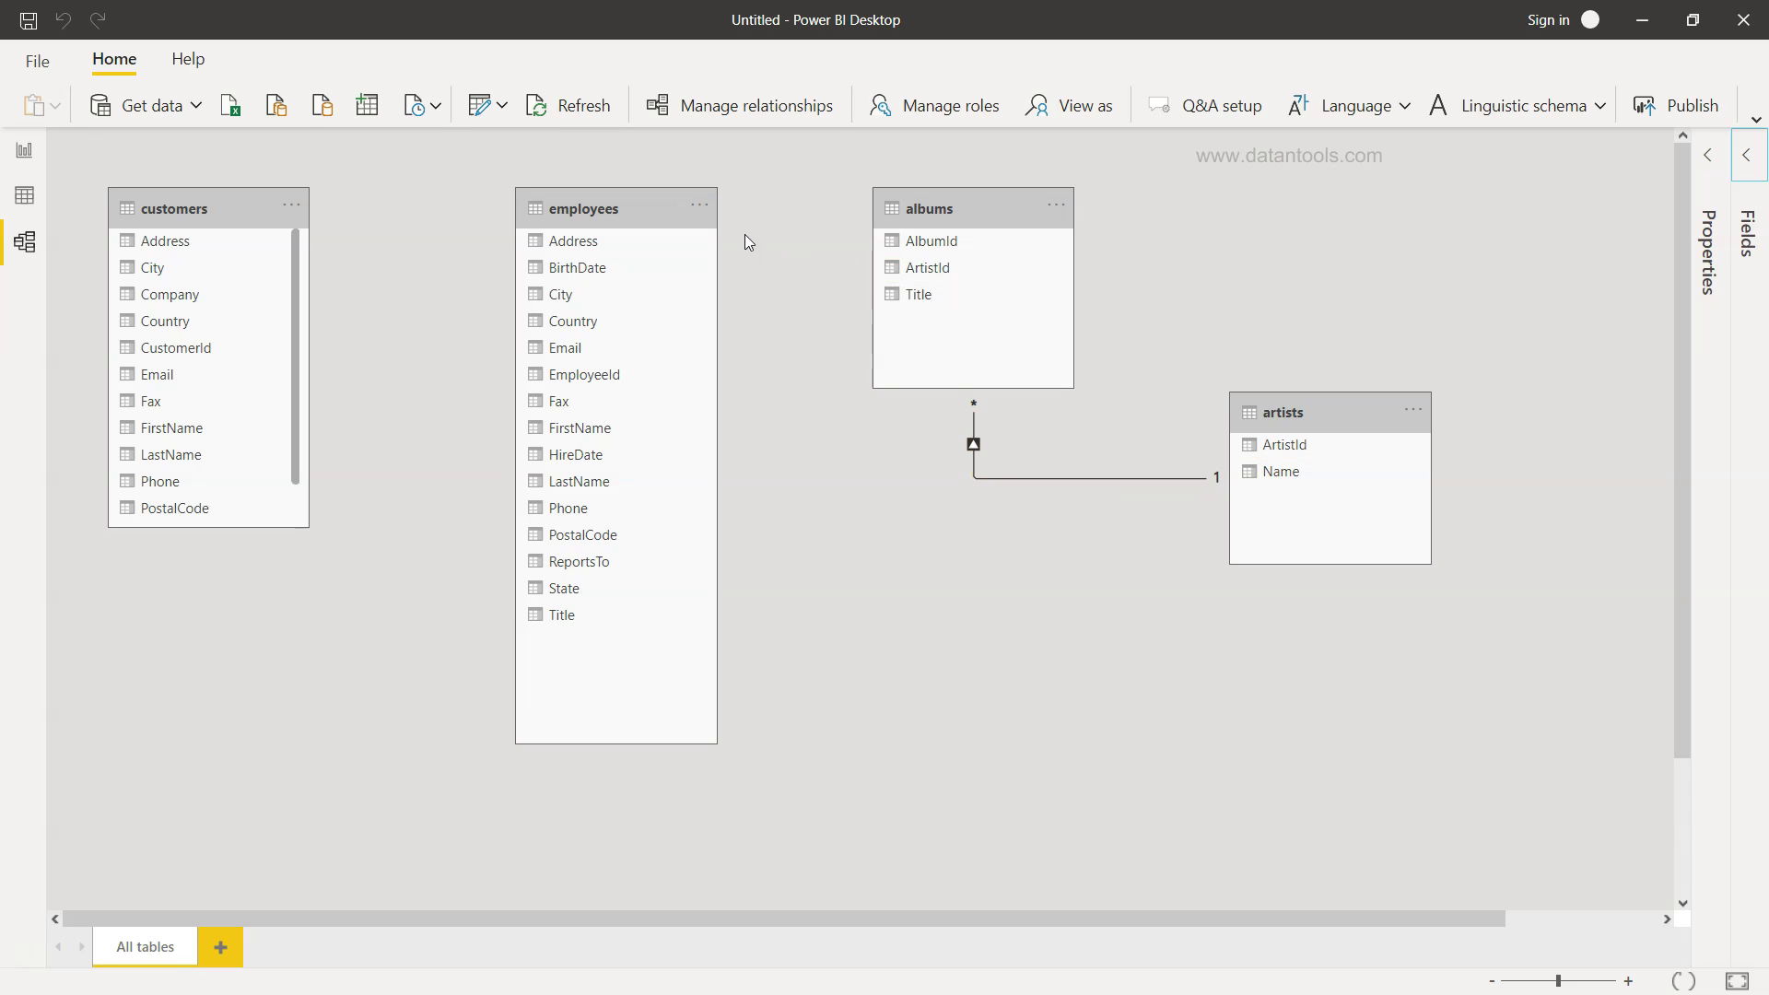
{"action": "left_click", "coordinate": [704, 206]}
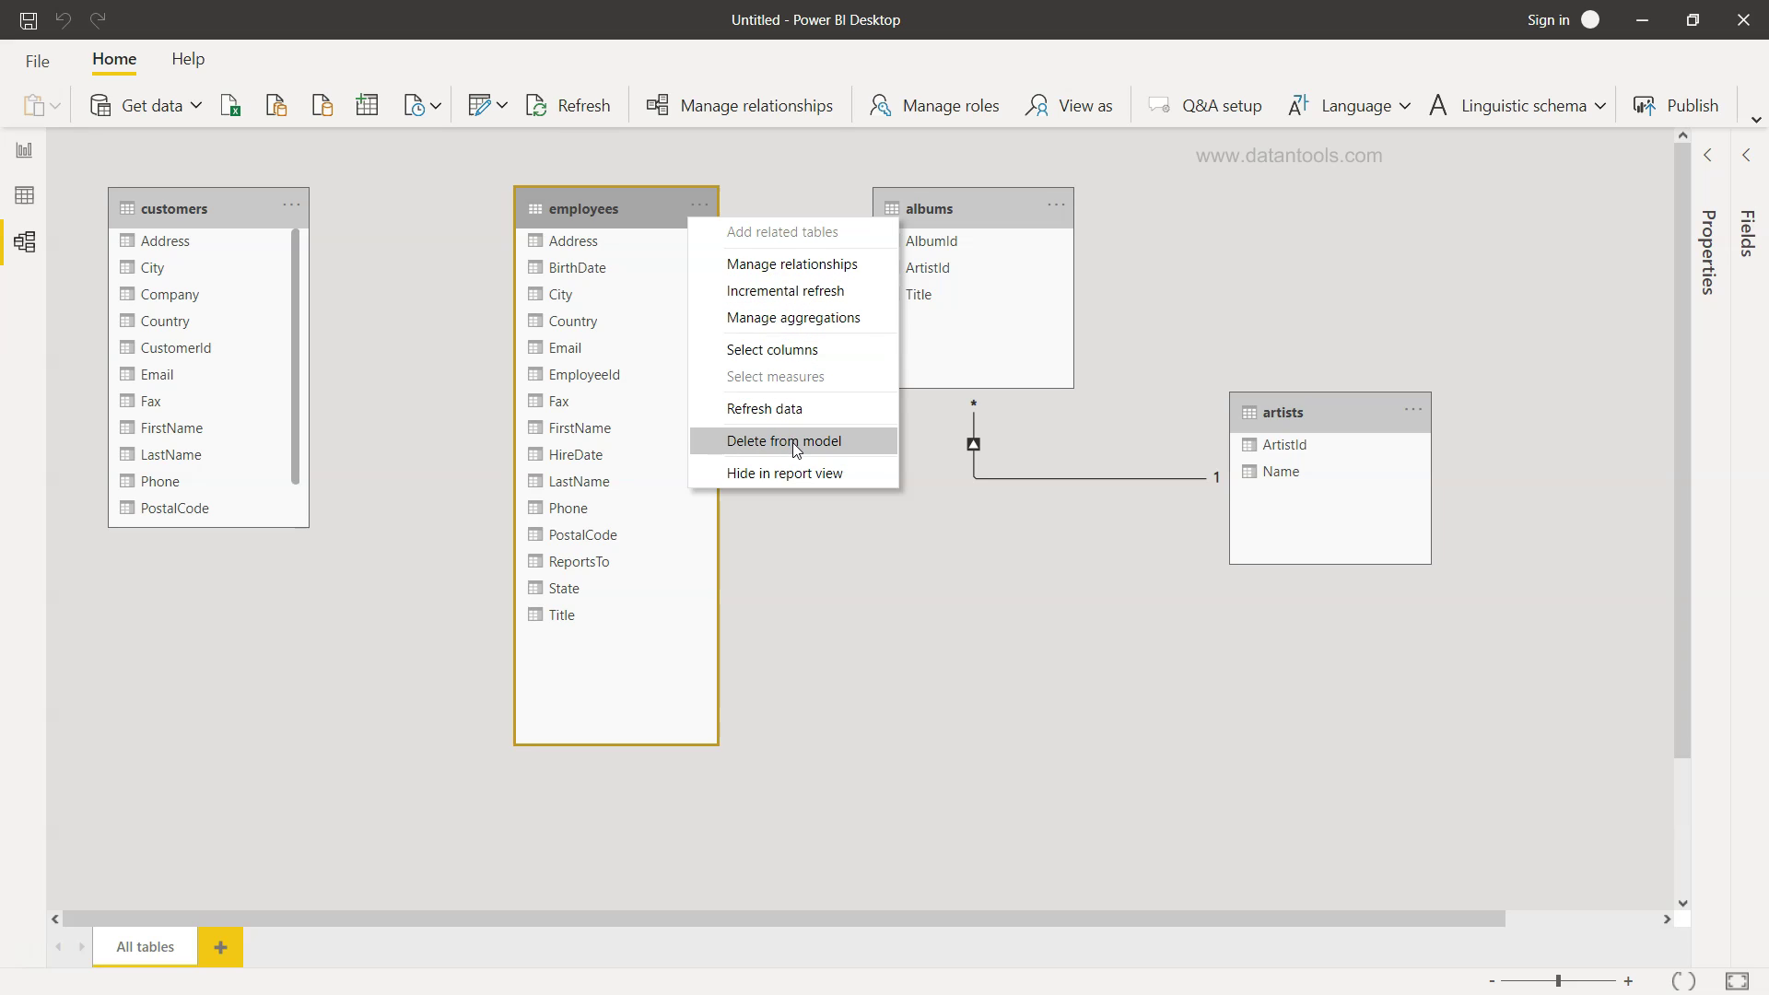
{"action": "left_click", "coordinate": [803, 639]}
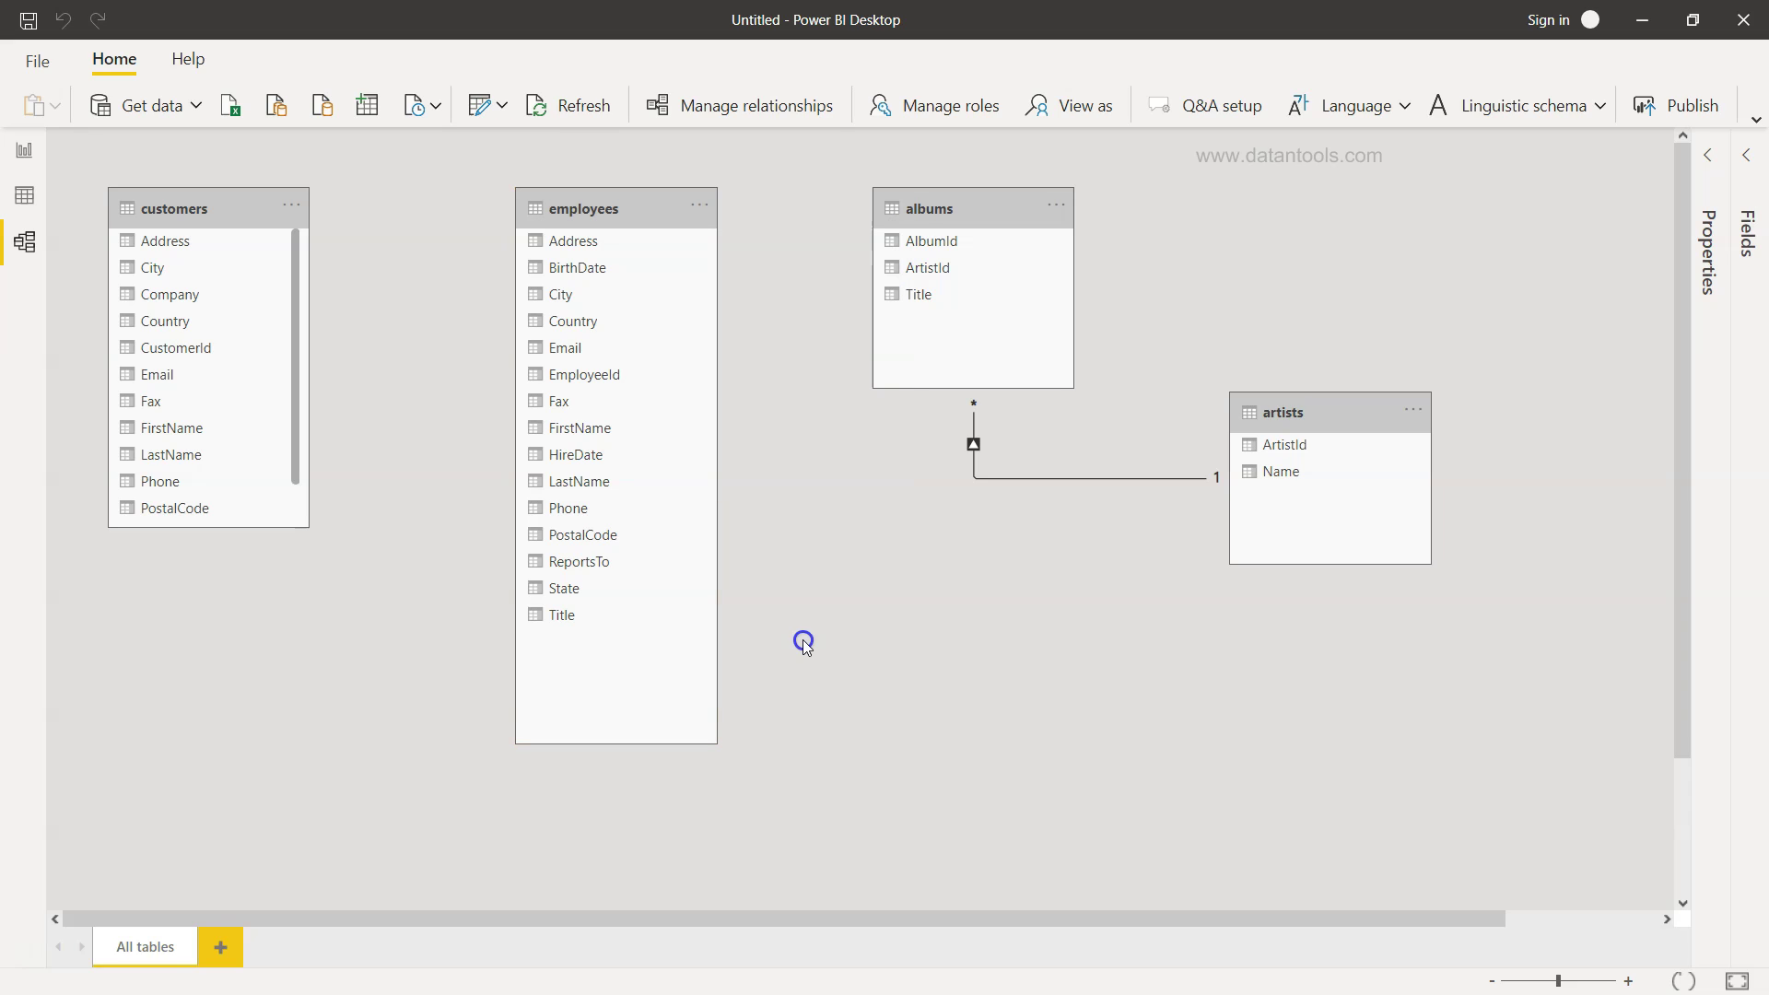